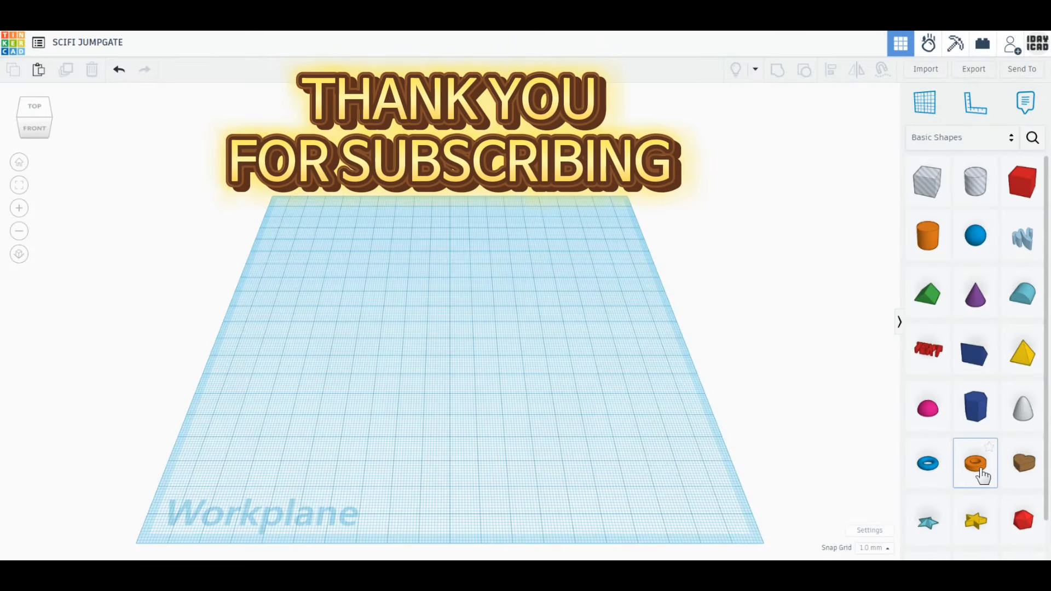
Step: Place a tube on the workplane and set it to 64 sides with a bevel of 5
left_click(437, 350)
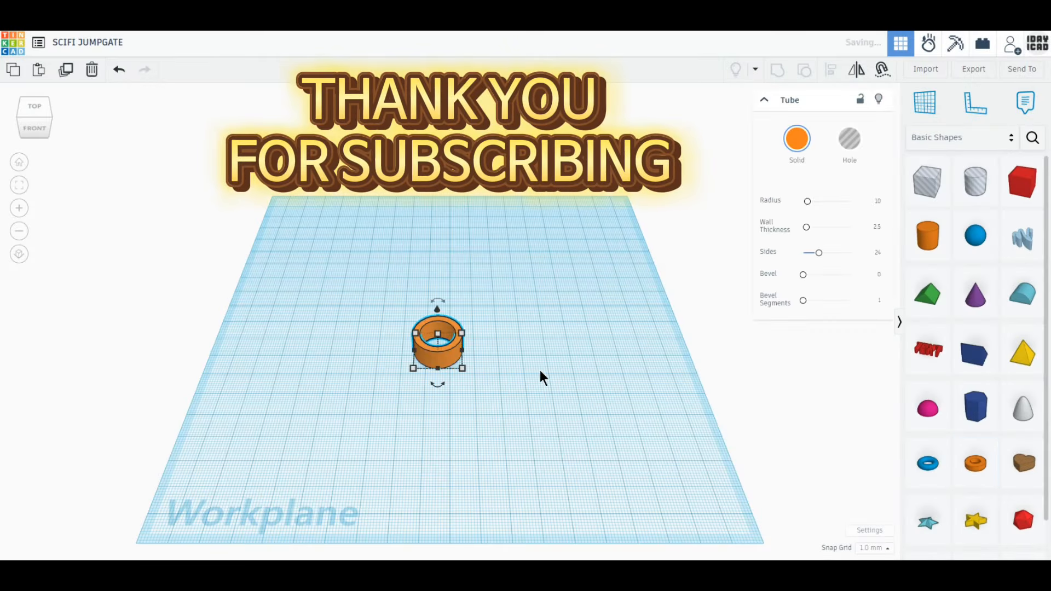
left_click_drag(819, 253, 856, 255)
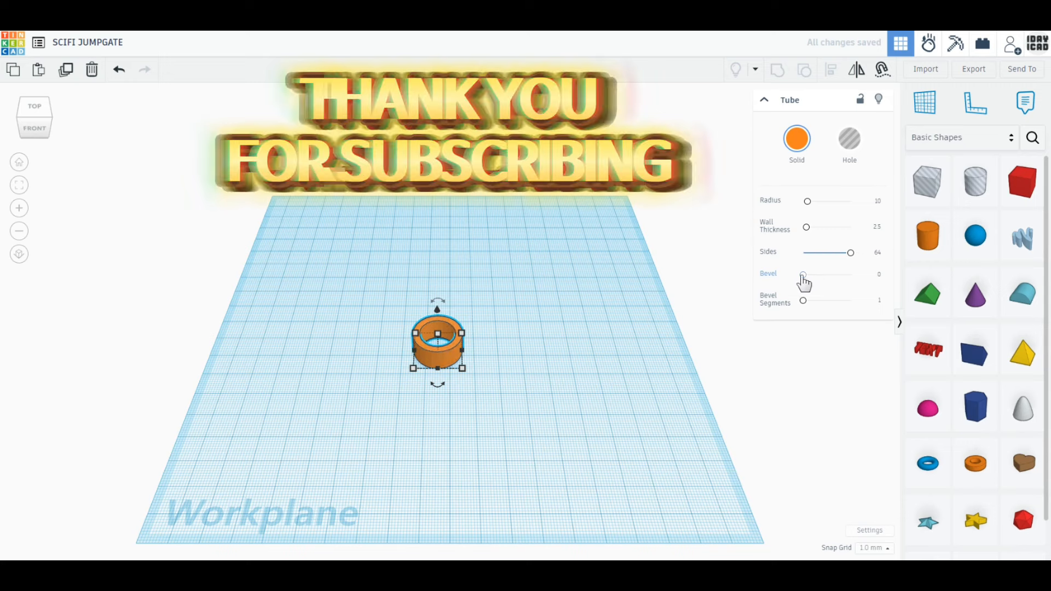
left_click_drag(802, 274, 880, 274)
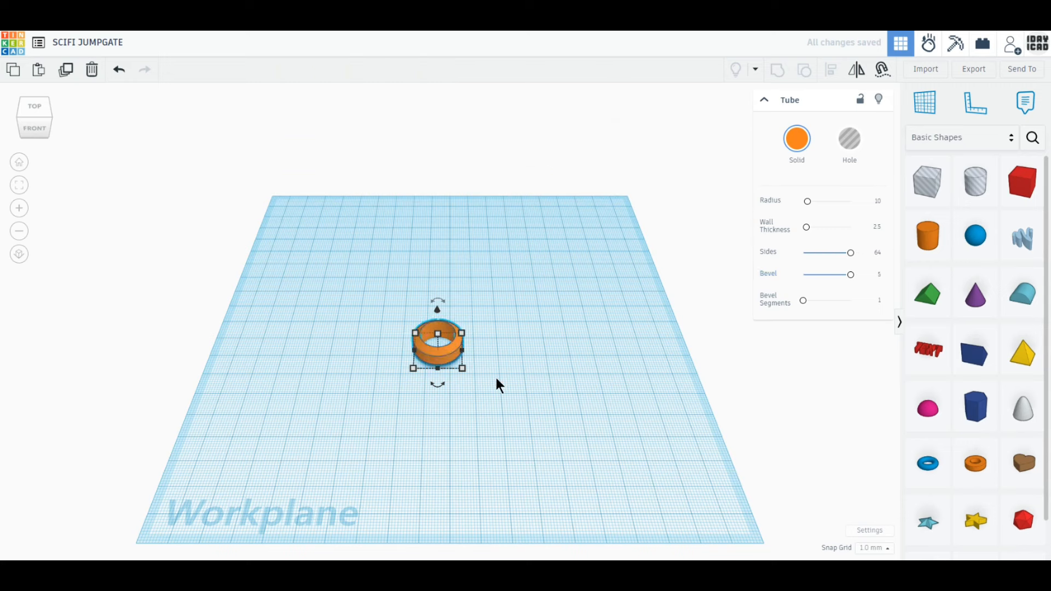
Step: Resize the tube to 120 mm wide and 120 mm deep
mouse_move(463, 368)
left_click(436, 410)
type("120")
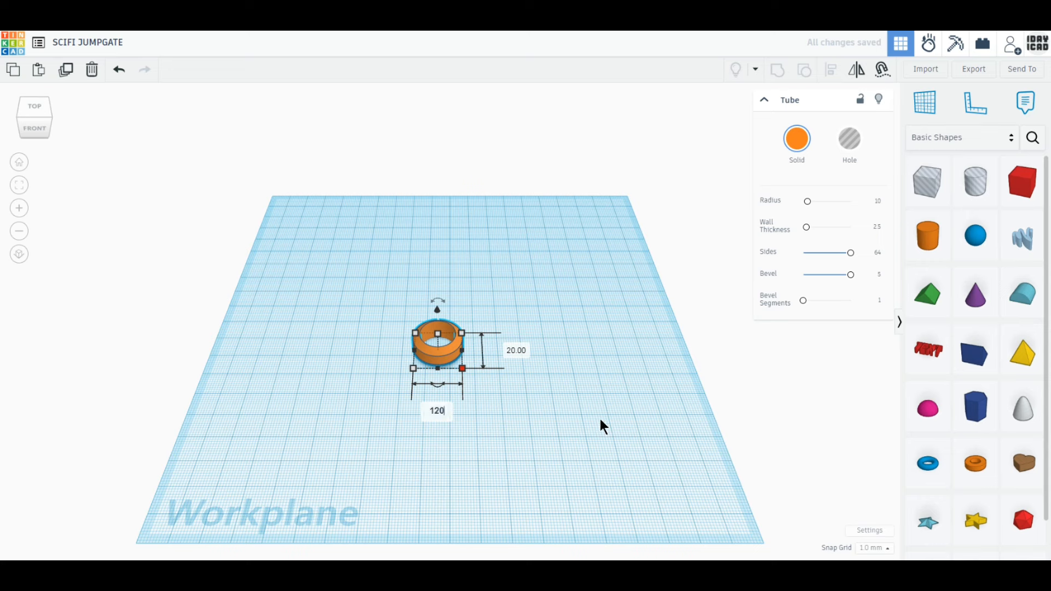
key("Return")
left_click_drag(584, 346, 487, 309)
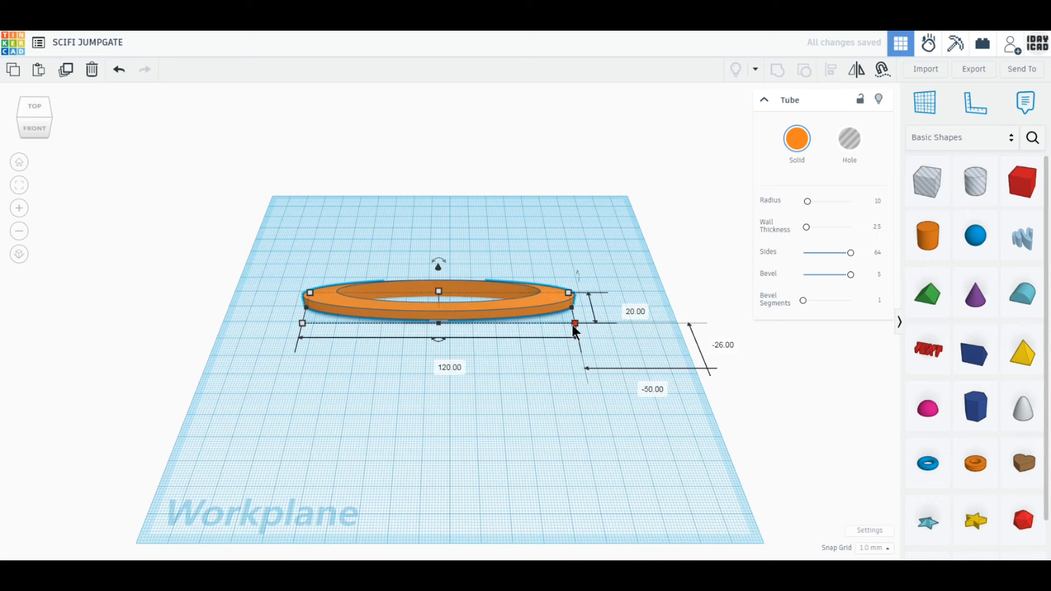
left_click(623, 307)
type("120")
key("Return")
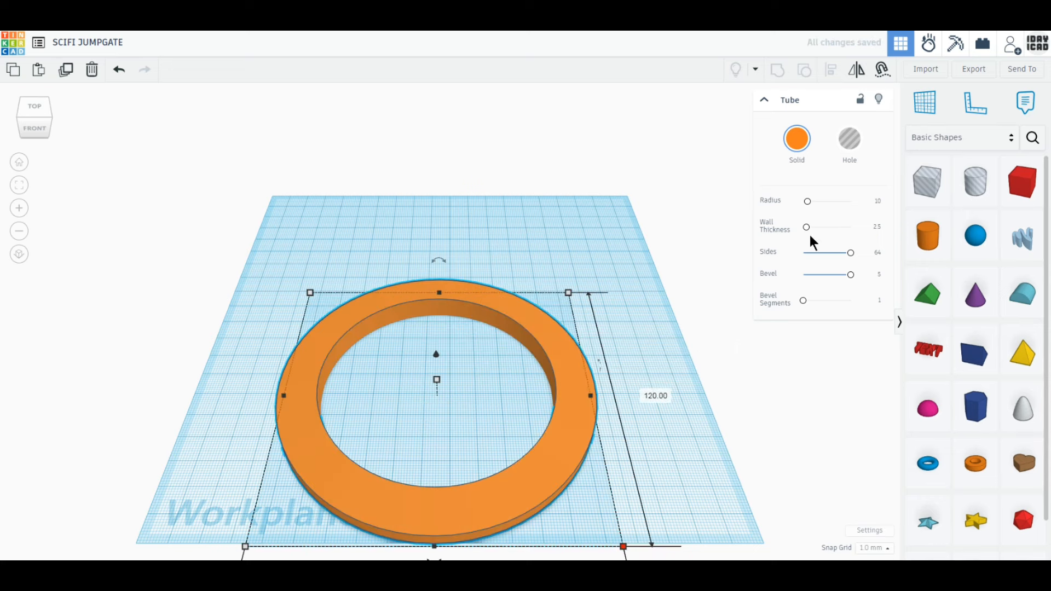
Step: Set the ring's height to 20 mm and move it to the middle of the workplane
mouse_move(438, 379)
type("2")
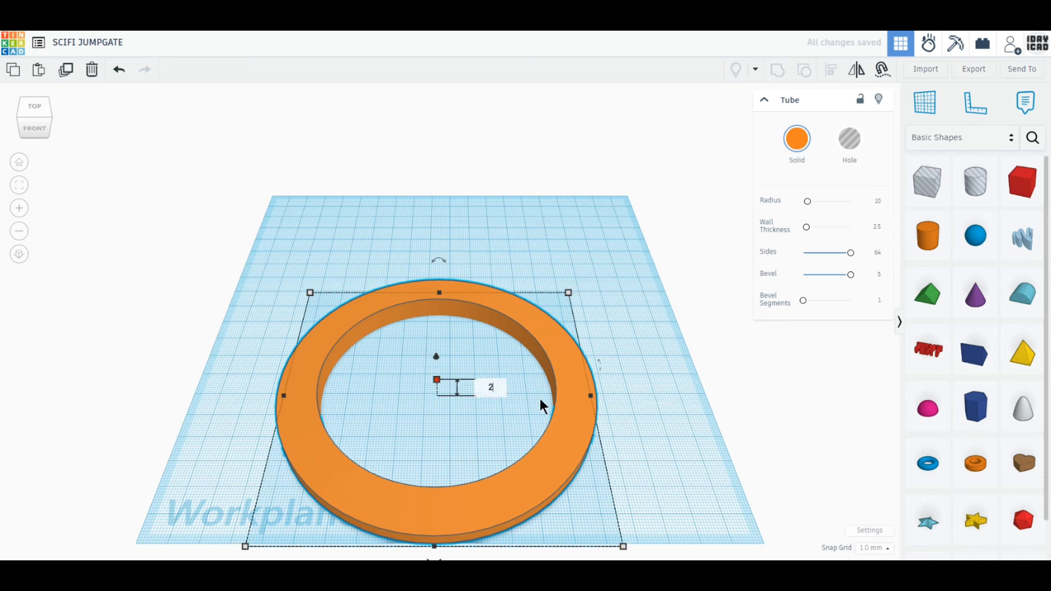
type(".0")
key("Return")
left_click_drag(546, 431, 549, 359)
Step: Check the ring's dimensions and recolour it light grey
mouse_move(612, 433)
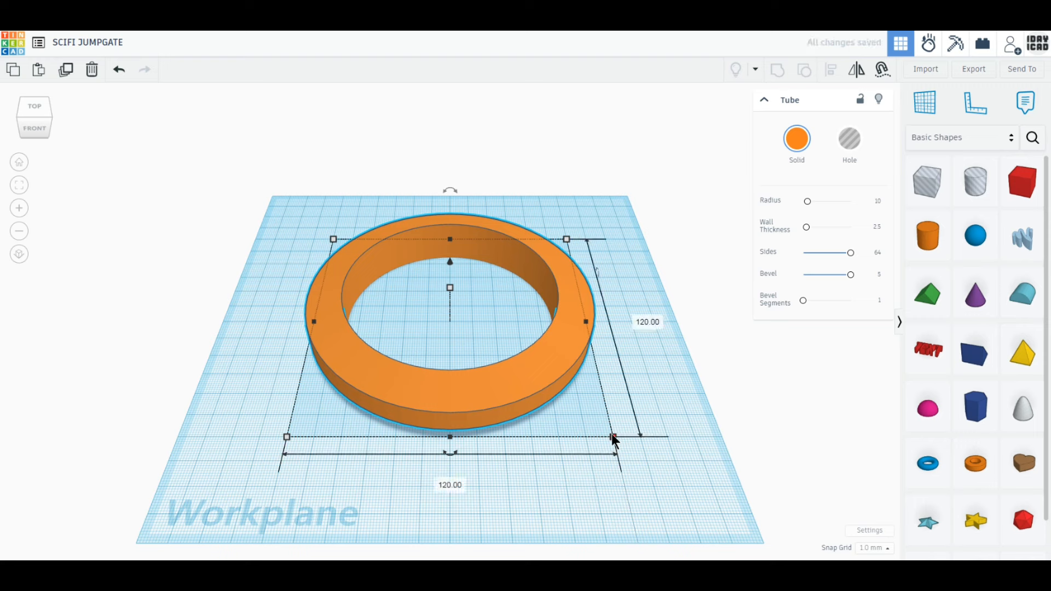
mouse_move(450, 288)
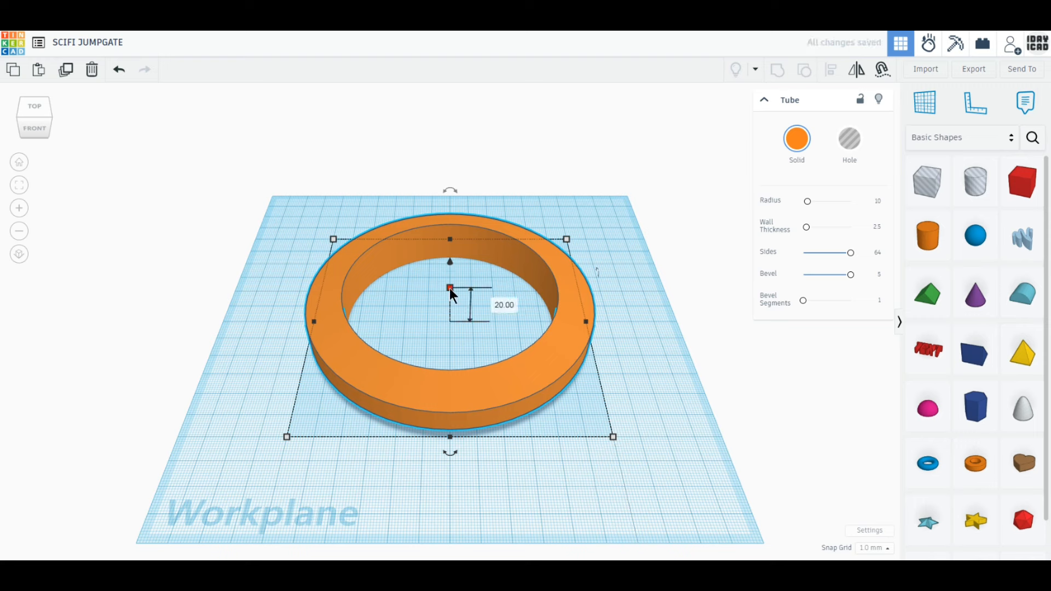
left_click(795, 141)
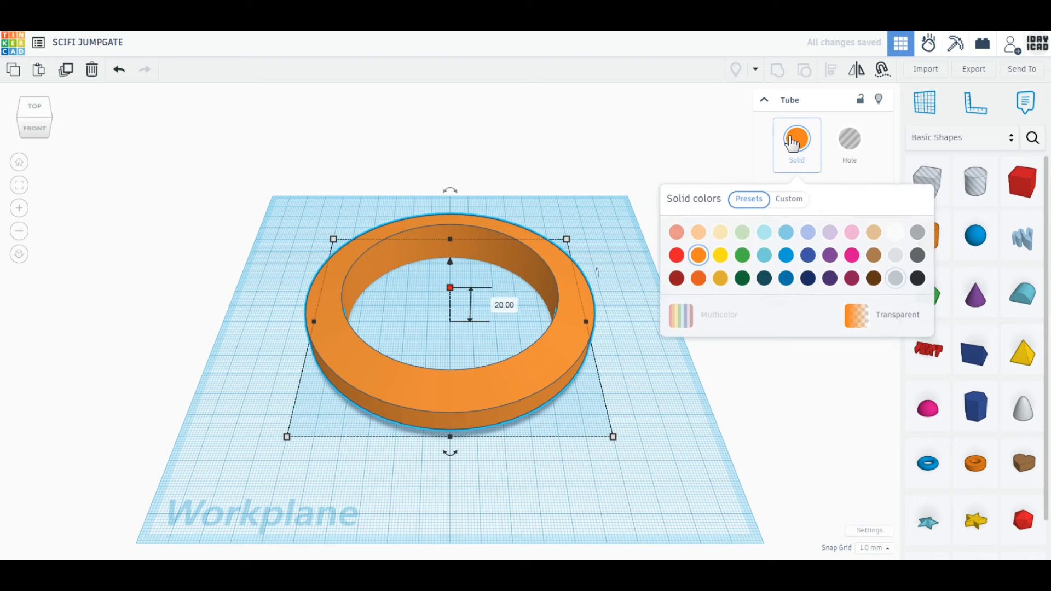
left_click(895, 277)
Step: Place a six-sided polygon beside the ring and size it to 16 mm wide by 10 mm deep
left_click_drag(975, 408, 681, 459)
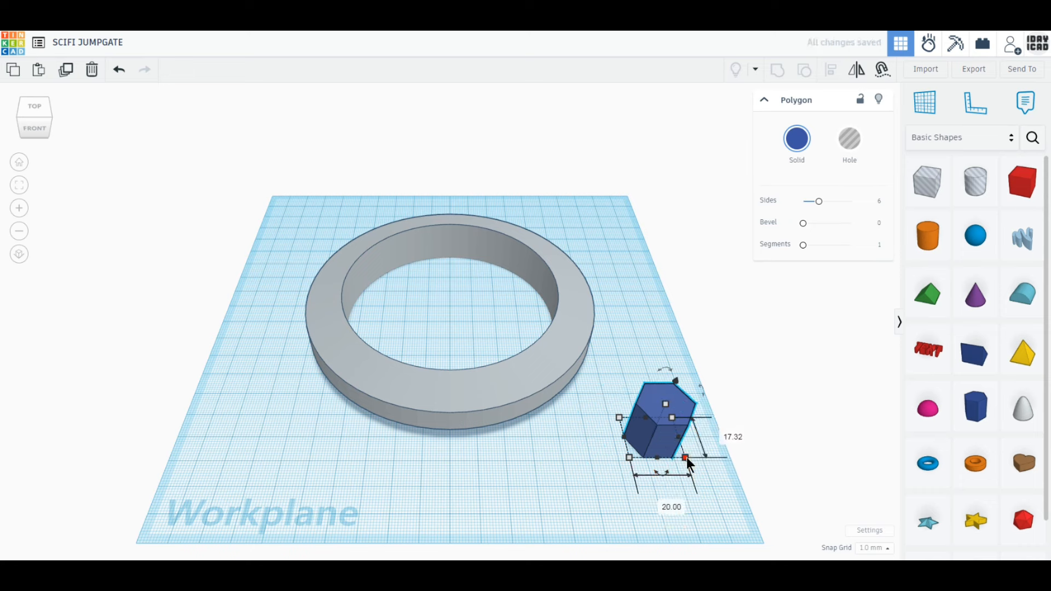
type("10")
key("Return")
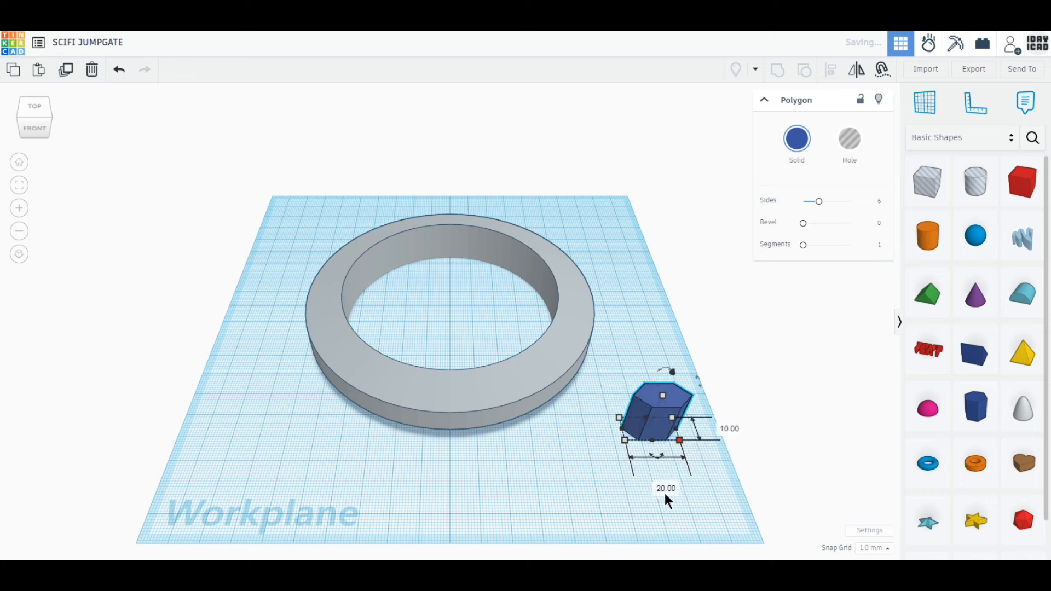
left_click(664, 491)
type("16")
key("Return")
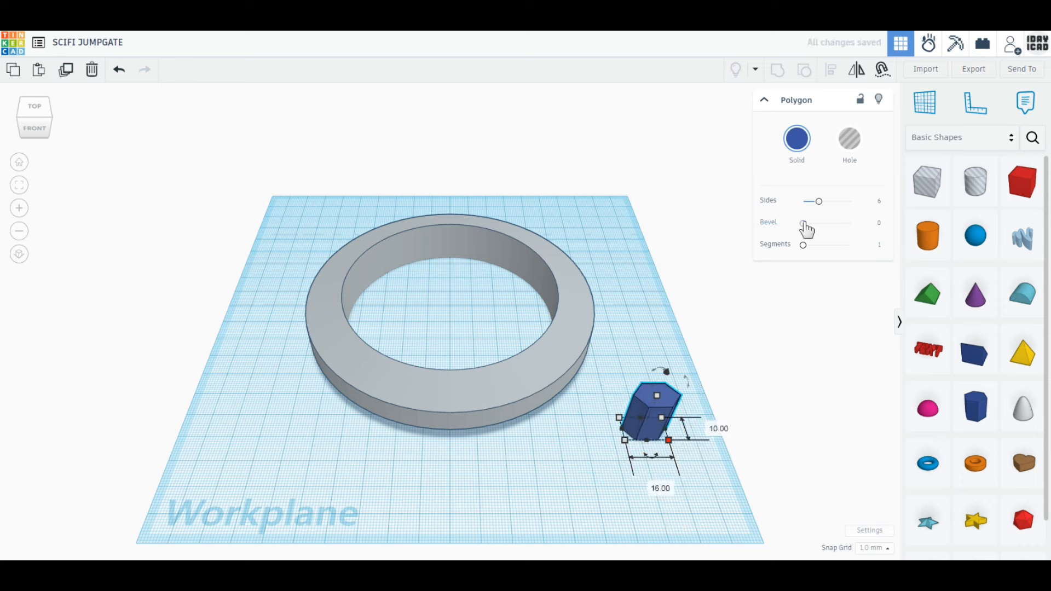
Step: Set the polygon's bevel to 2.5 and colour it dark grey
left_click_drag(805, 223, 894, 221)
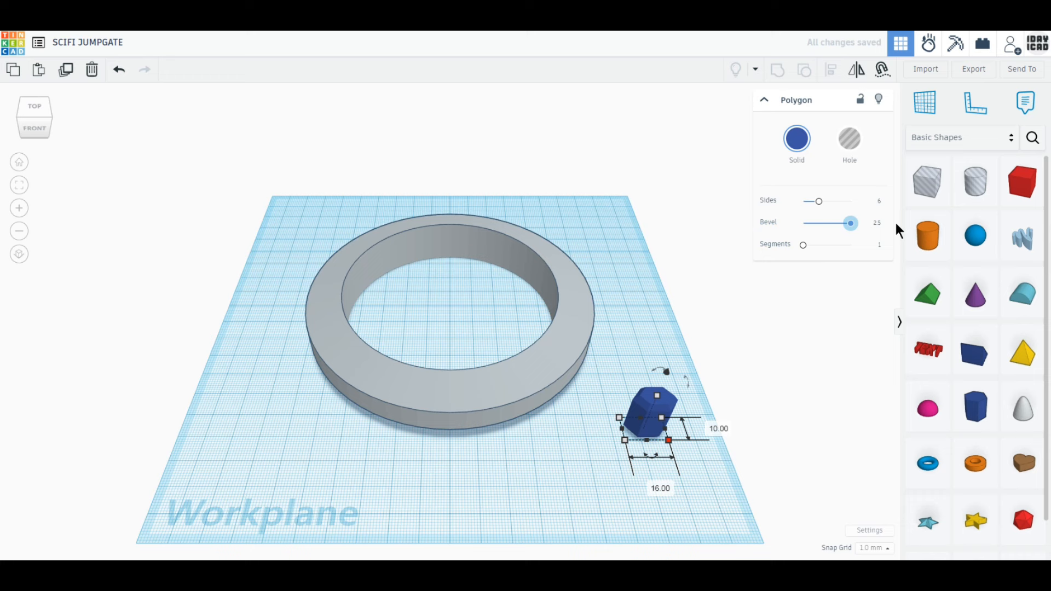
left_click(807, 142)
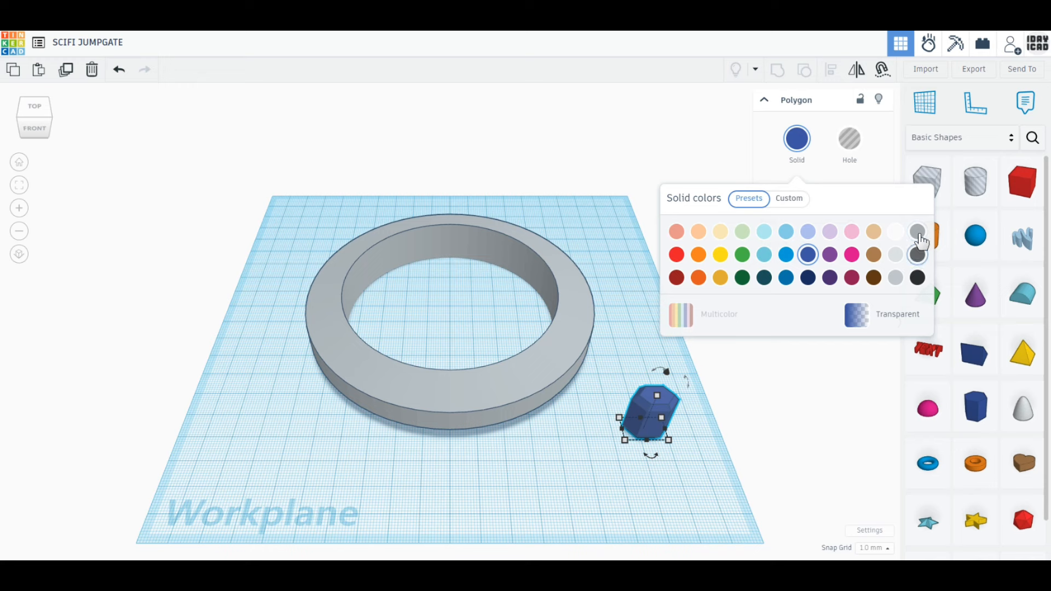
left_click(919, 237)
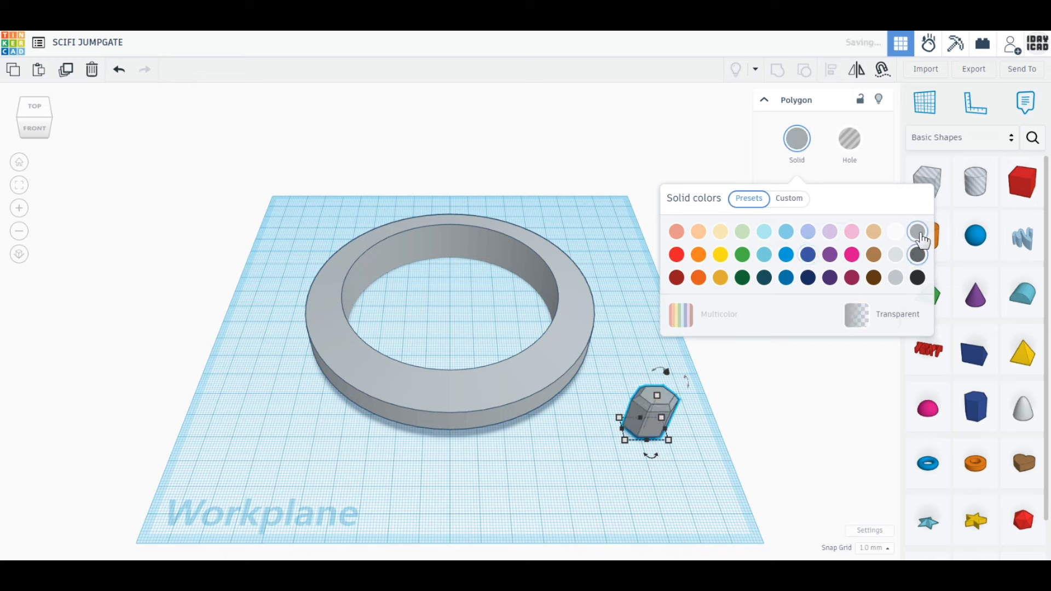
left_click(917, 254)
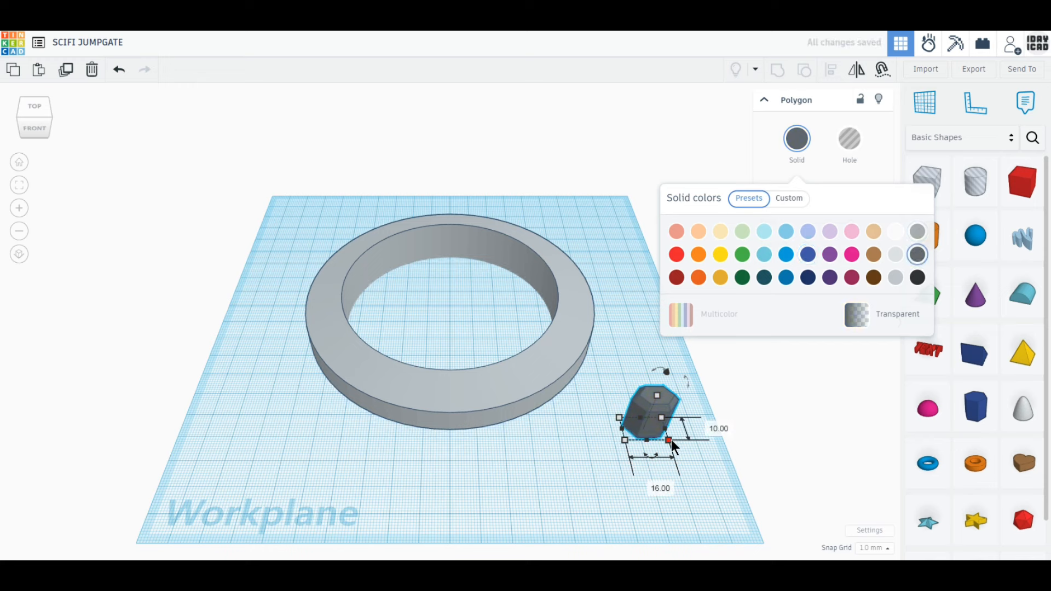
left_click(670, 440)
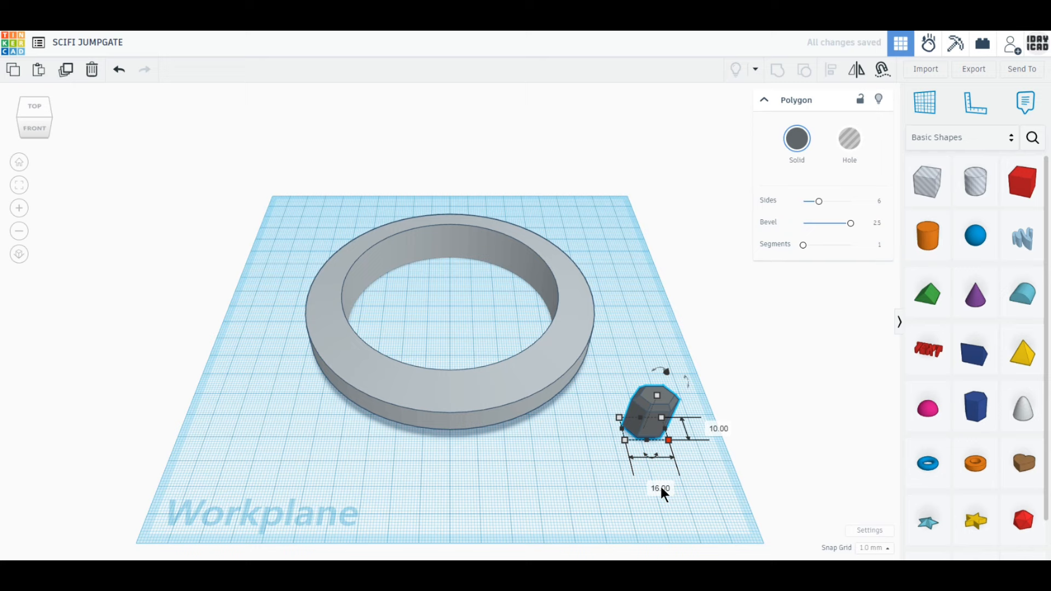
Step: In an orthographic top view, move the polygon so it straddles the ring's outer edge, centred at twelve o'clock
left_click(35, 106)
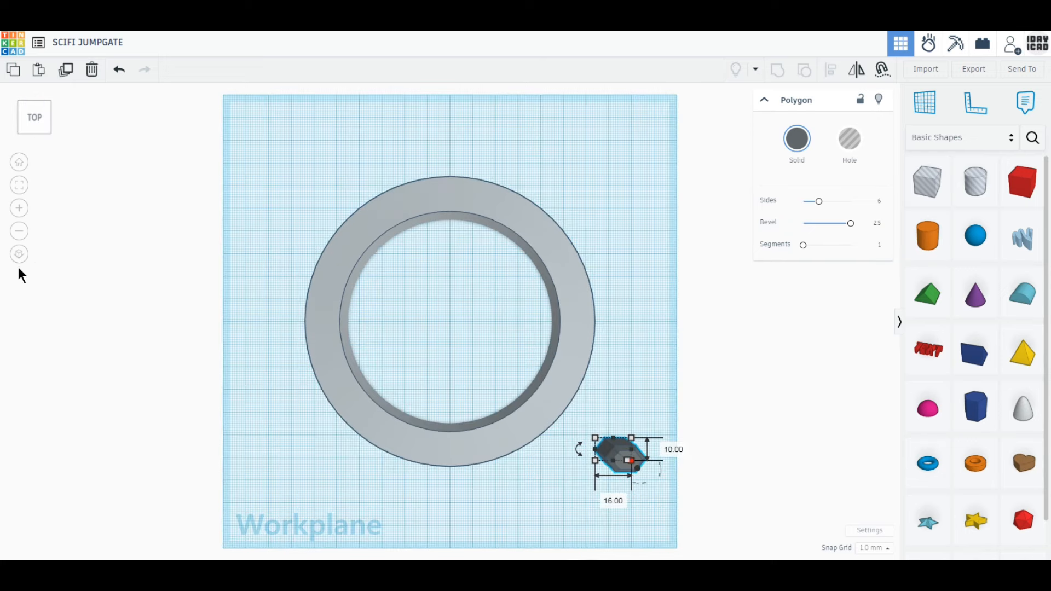
left_click(19, 255)
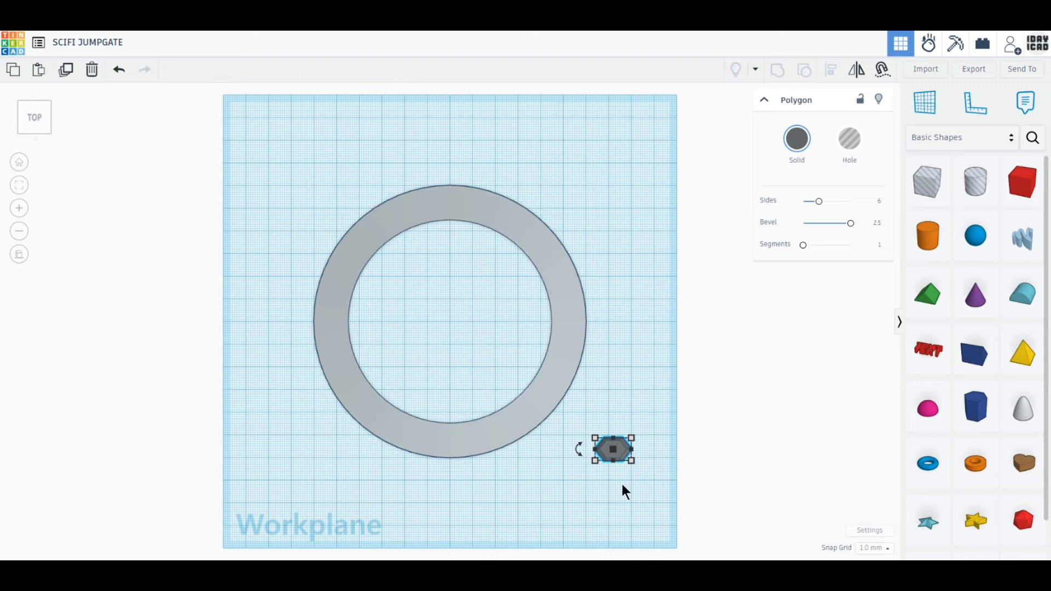
left_click_drag(620, 451, 460, 188)
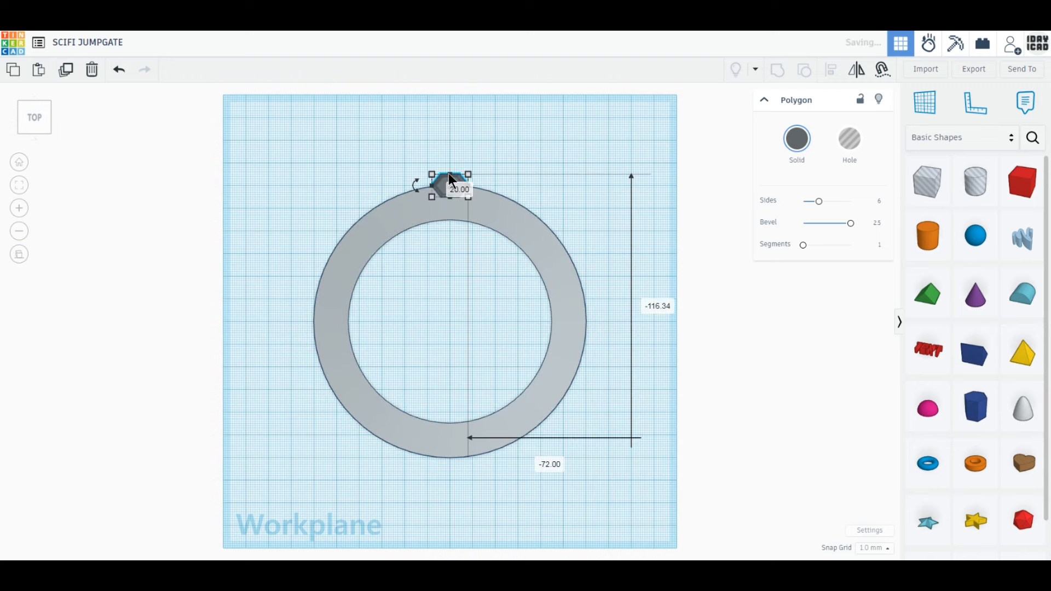
scroll(446, 173, "up", 5)
middle_click_drag(450, 205, 449, 411)
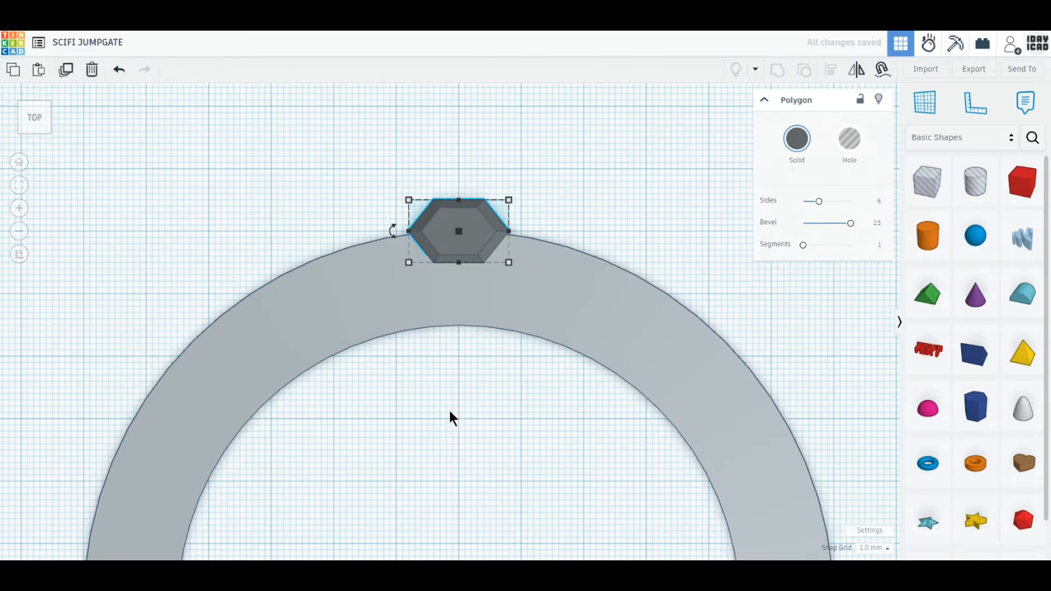
scroll(445, 415, "down", 2)
scroll(464, 356, "down", 2)
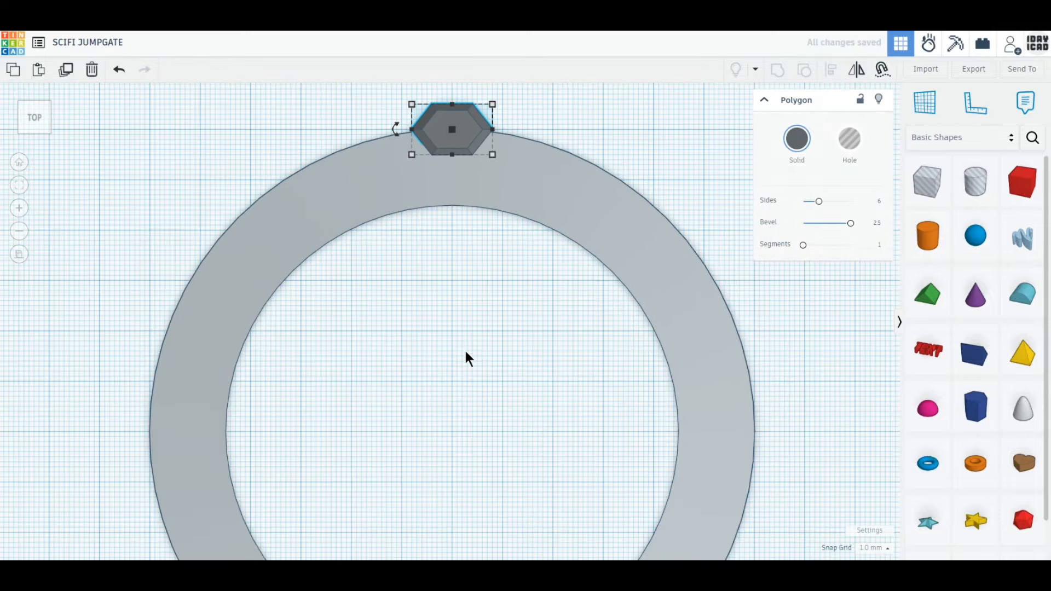
scroll(464, 364, "down", 2)
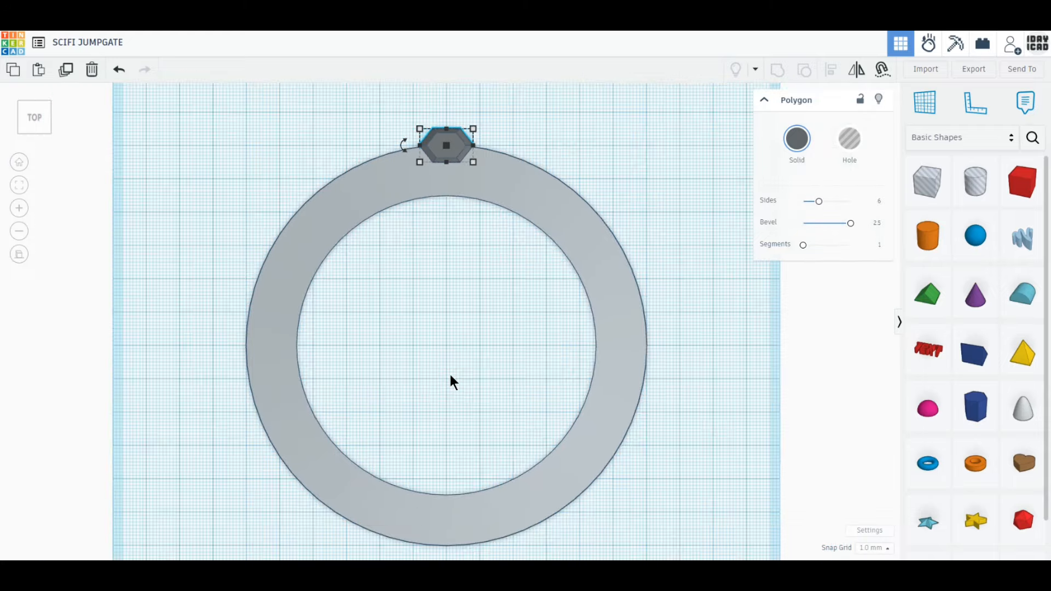
left_click(447, 357)
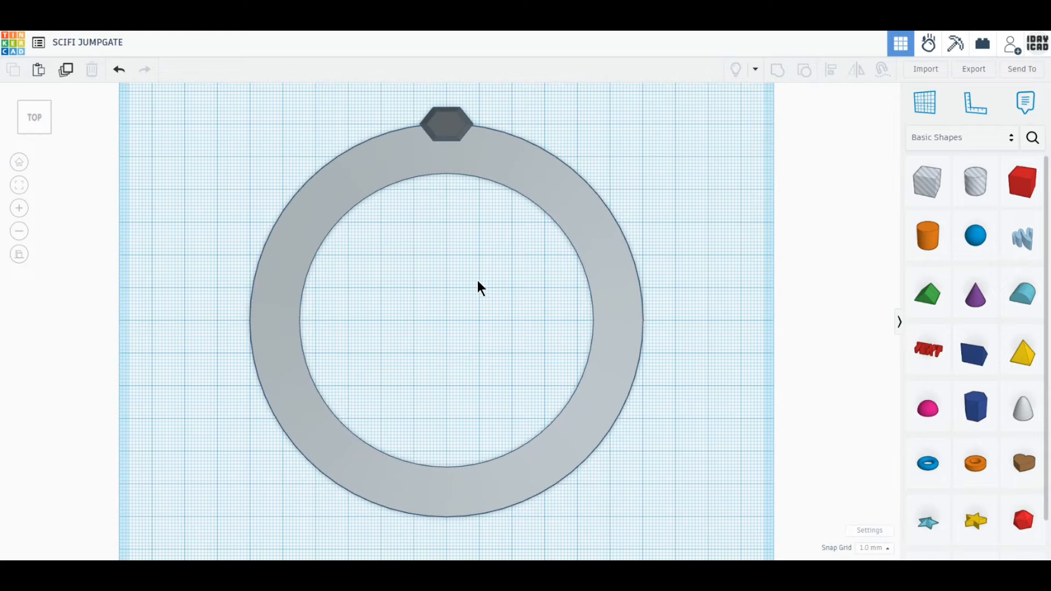
Step: Add an oval cylinder about 8 mm by 4 mm beside the ring, with 64 sides and a 2.5 bevel
left_click_drag(927, 235, 728, 237)
left_click_drag(760, 268, 721, 216)
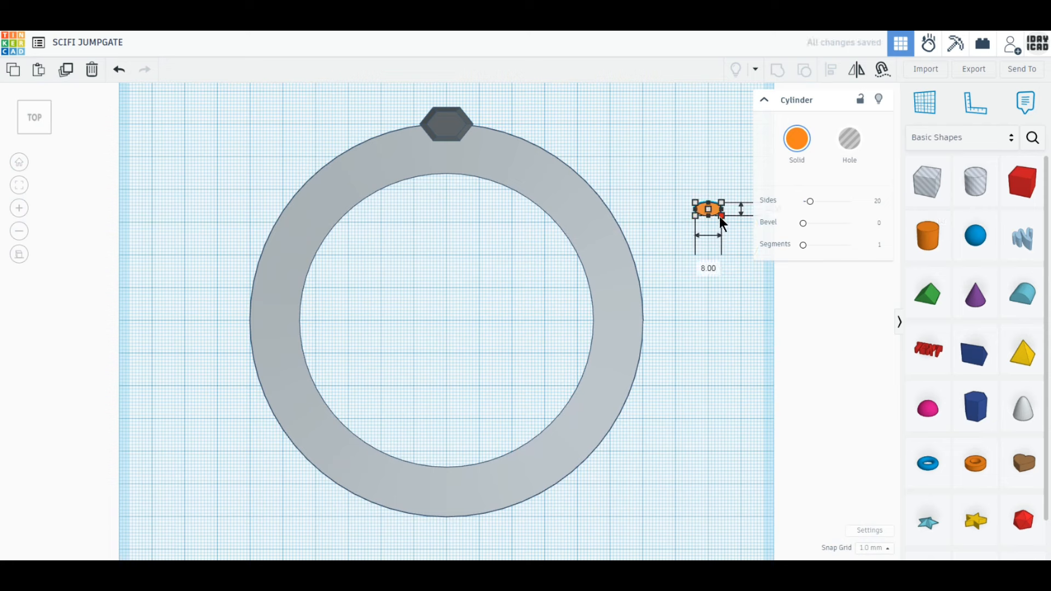
left_click_drag(809, 201, 865, 200)
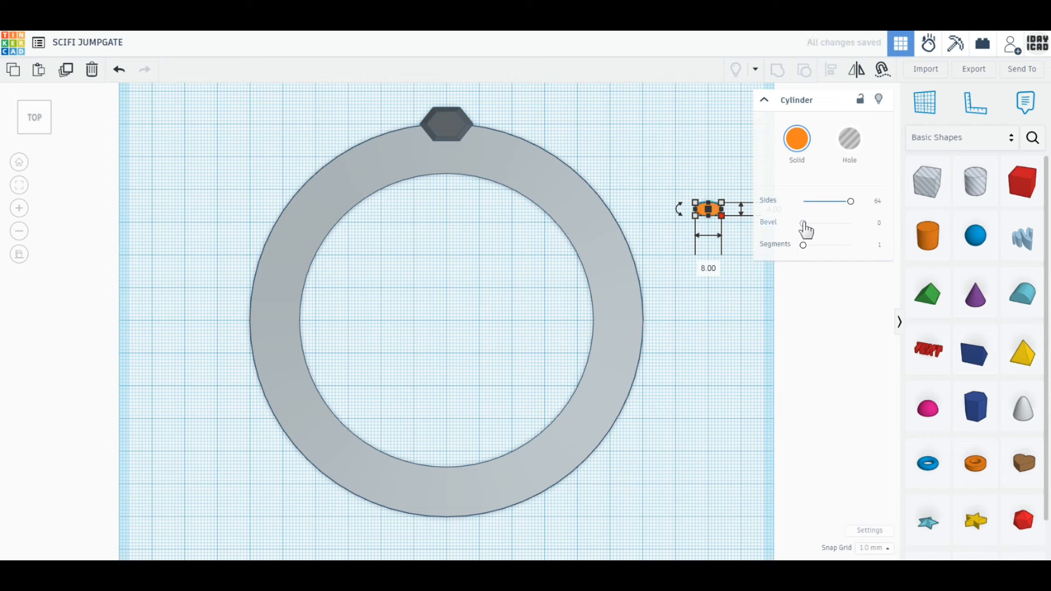
left_click_drag(803, 223, 852, 223)
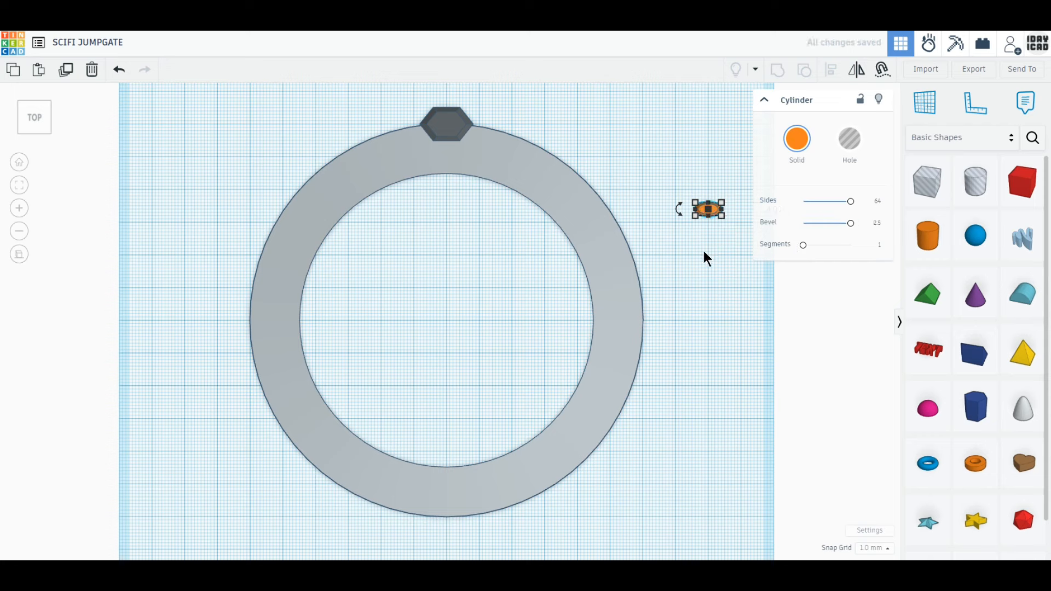
Step: Move the oval cylinder onto the ring just below the dark grey polygon and colour it purple
left_click_drag(714, 210, 452, 159)
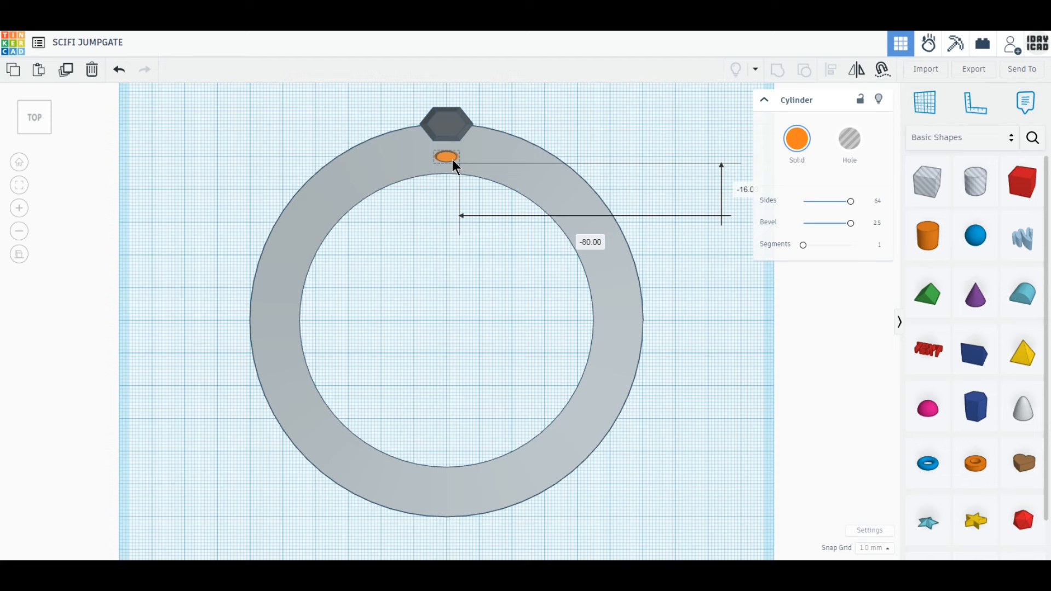
left_click(454, 121, "shift")
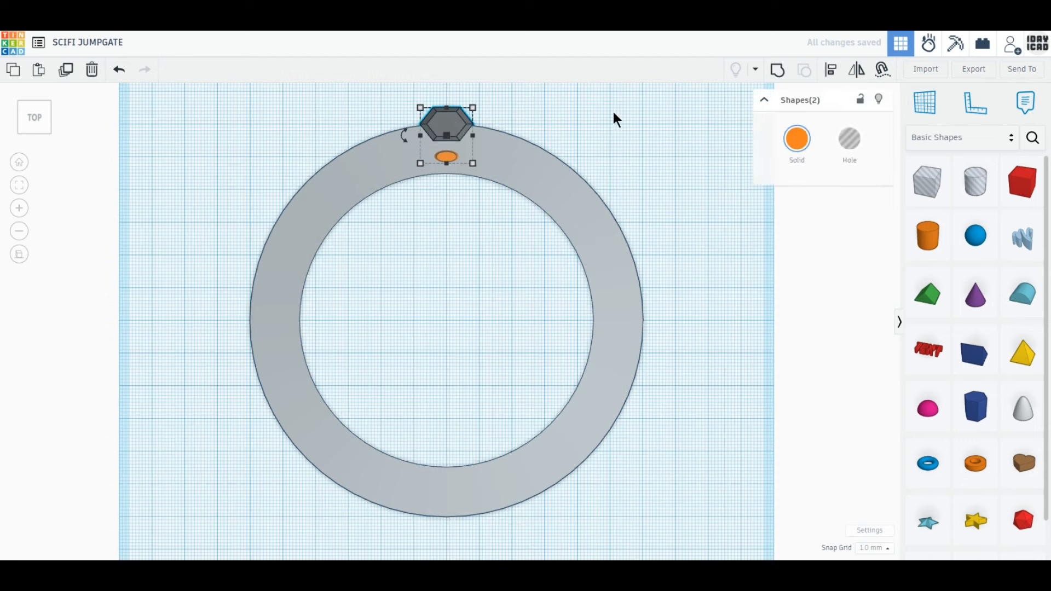
left_click(445, 157)
left_click(797, 138)
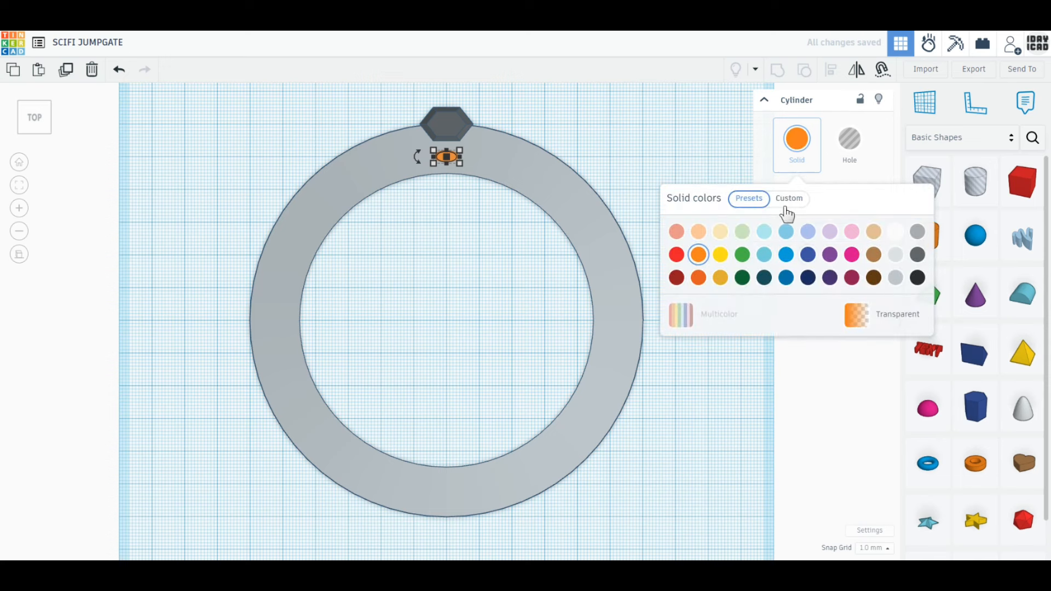
left_click(830, 255)
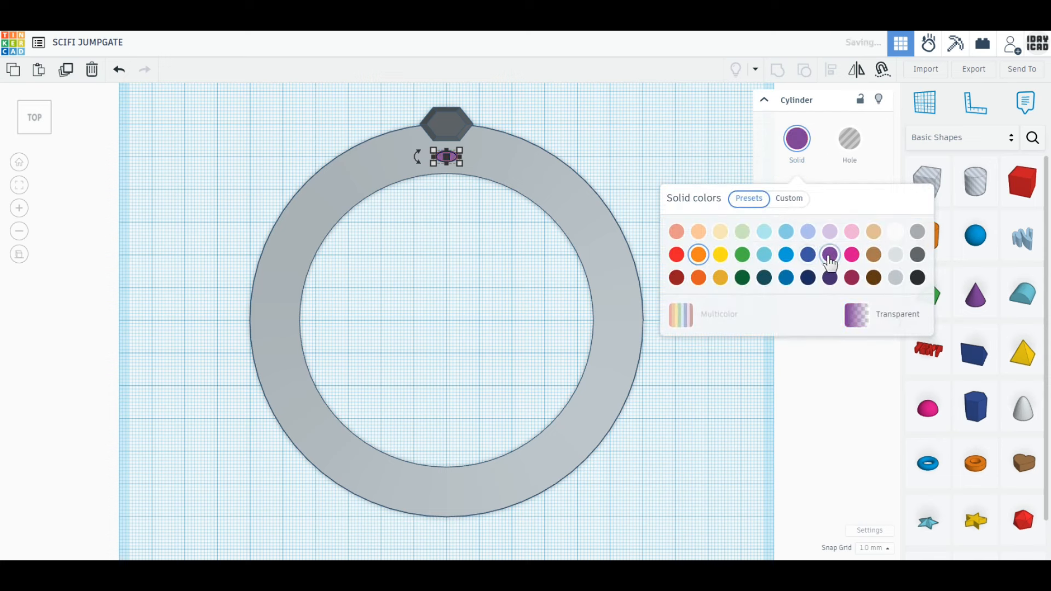
Step: Duplicate the polygon and purple cylinder together and place the copy, mirrored front to back, on the ring's opposite edge
left_click(455, 127, "shift")
scroll(472, 196, "down", 3)
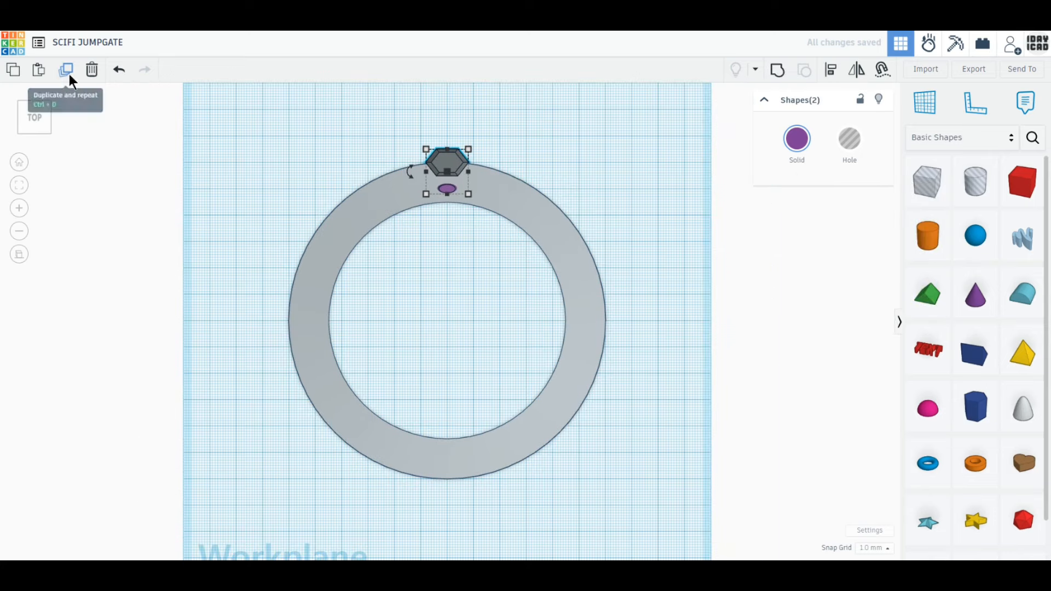
left_click(66, 70)
left_click_drag(450, 172, 455, 478)
Step: Duplicate both polygon-and-cylinder pairs, rotate the copy 22.5° about the ring's centre, and repeat the duplication until the whole rim is filled
left_click(450, 164, "shift")
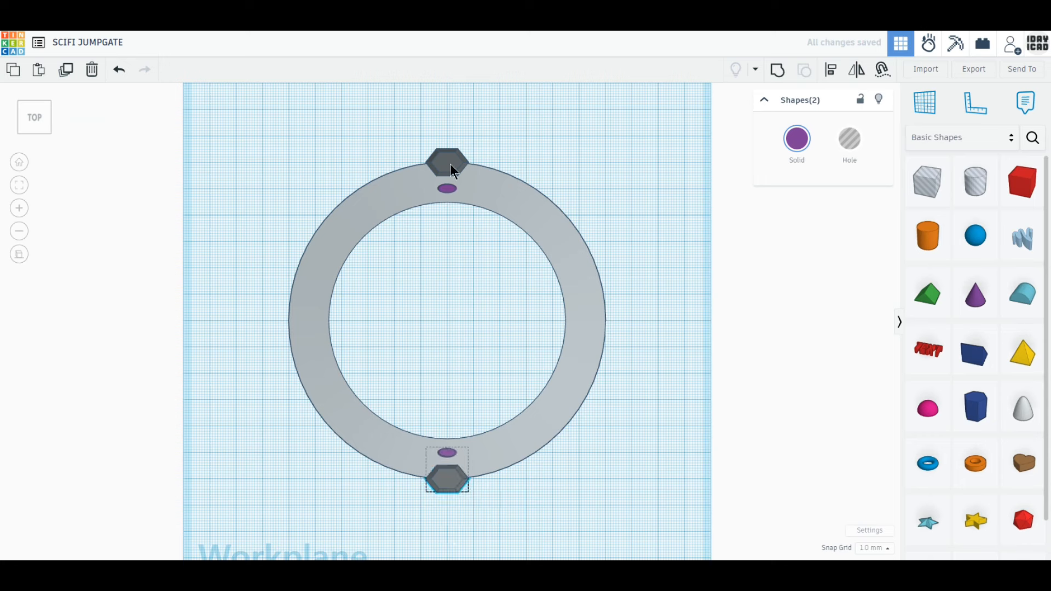
left_click(448, 192, "shift")
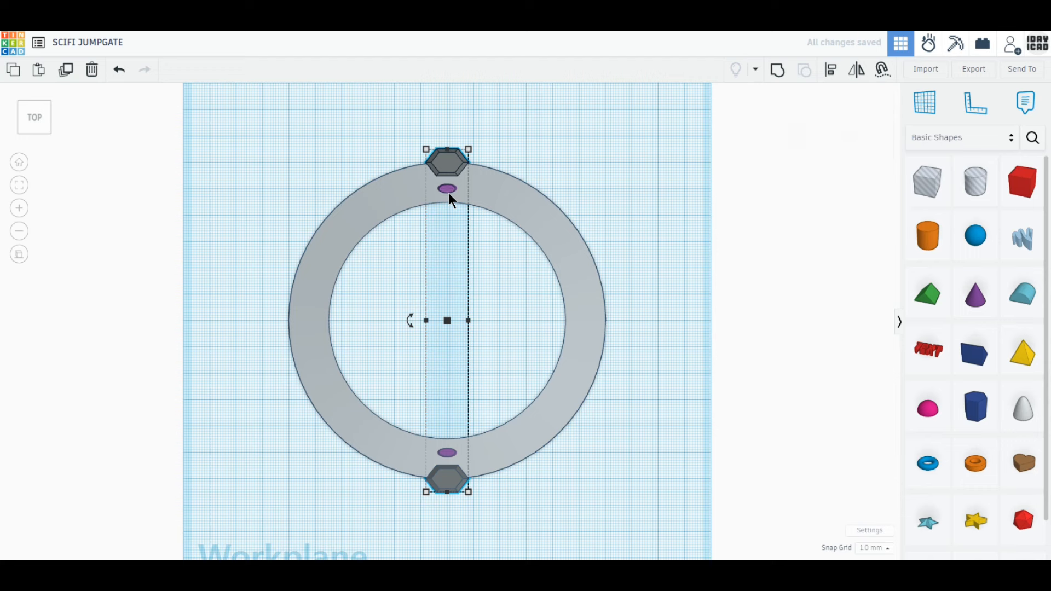
left_click(66, 69)
left_click_drag(409, 320, 419, 339)
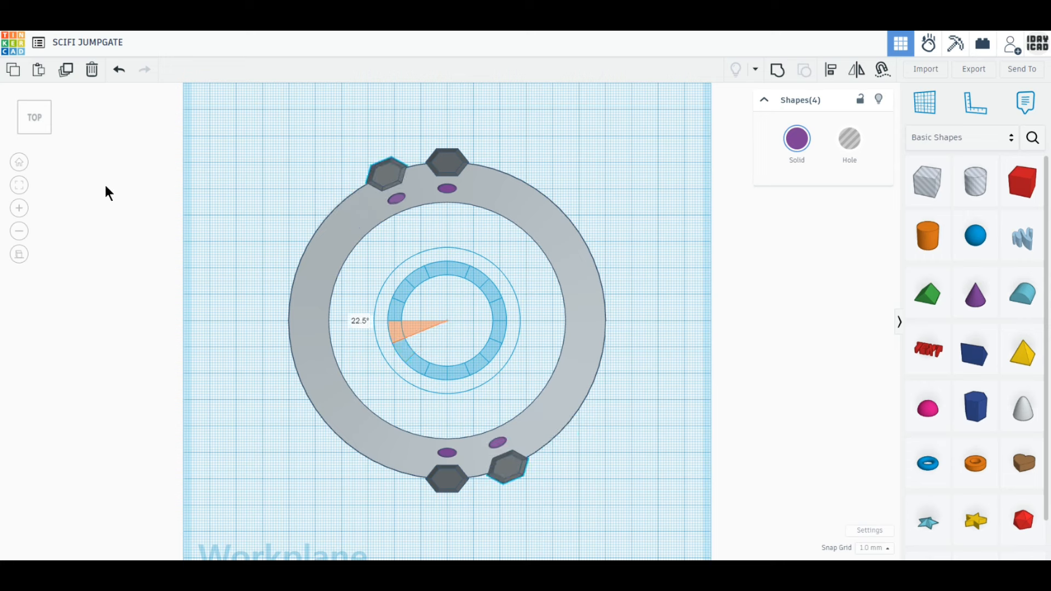
left_click(67, 70)
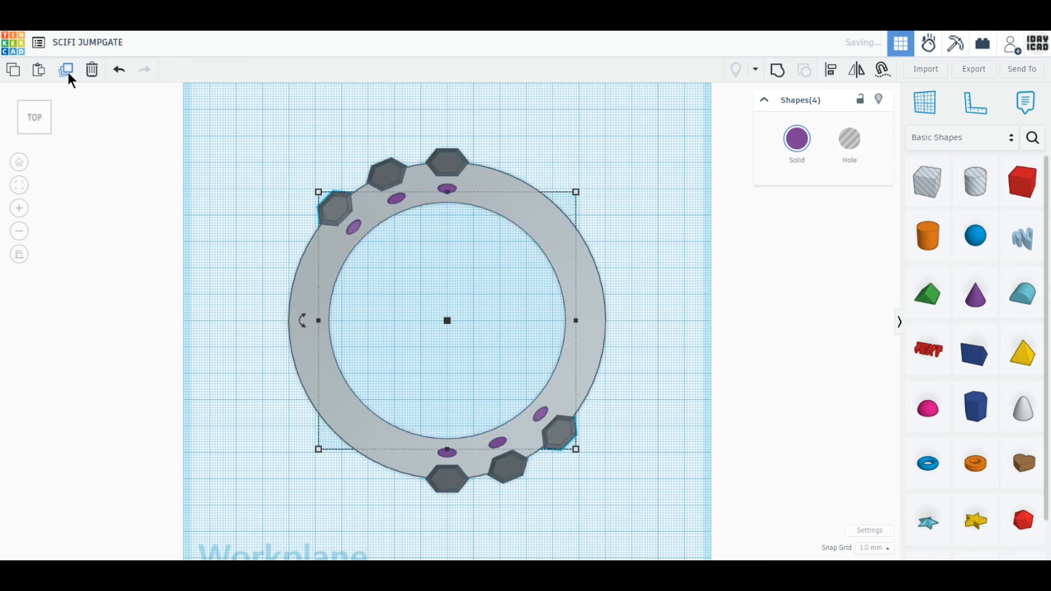
left_click(66, 70)
left_click(67, 70)
left_click(66, 70)
left_click(67, 71)
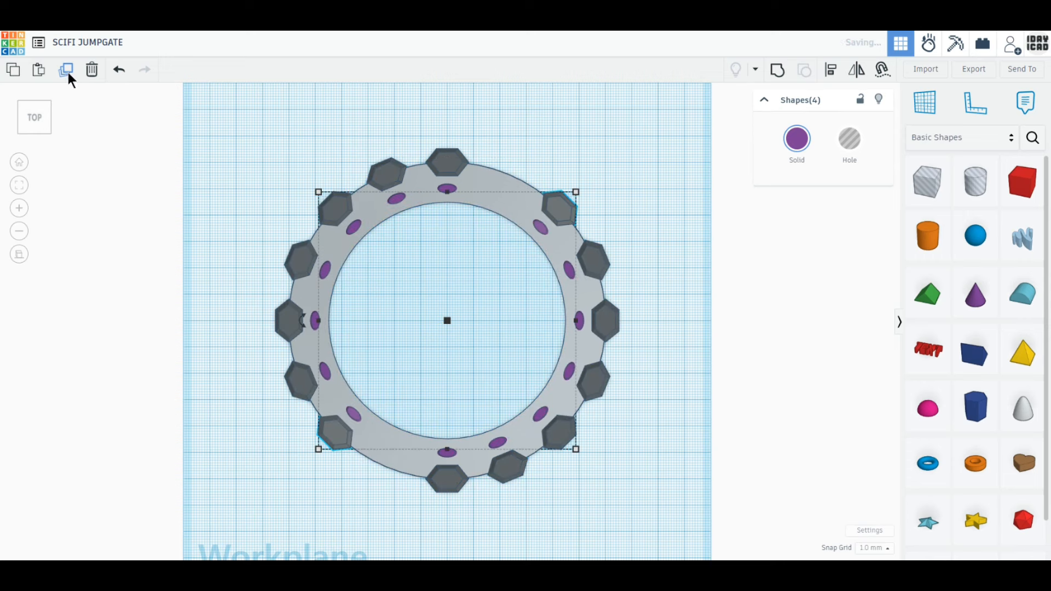
left_click(67, 70)
left_click(193, 310)
Step: Delete every second purple oval around the ring, keeping the ones at twelve, three, six and nine o'clock and on the diagonals
left_click(397, 200)
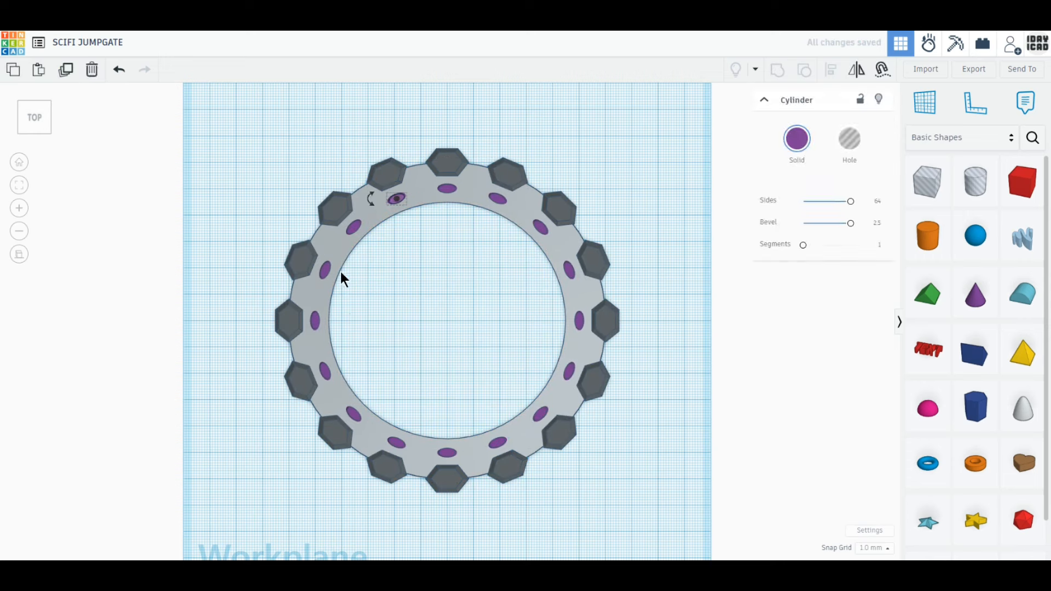
left_click(325, 269, "shift")
left_click(325, 370, "shift")
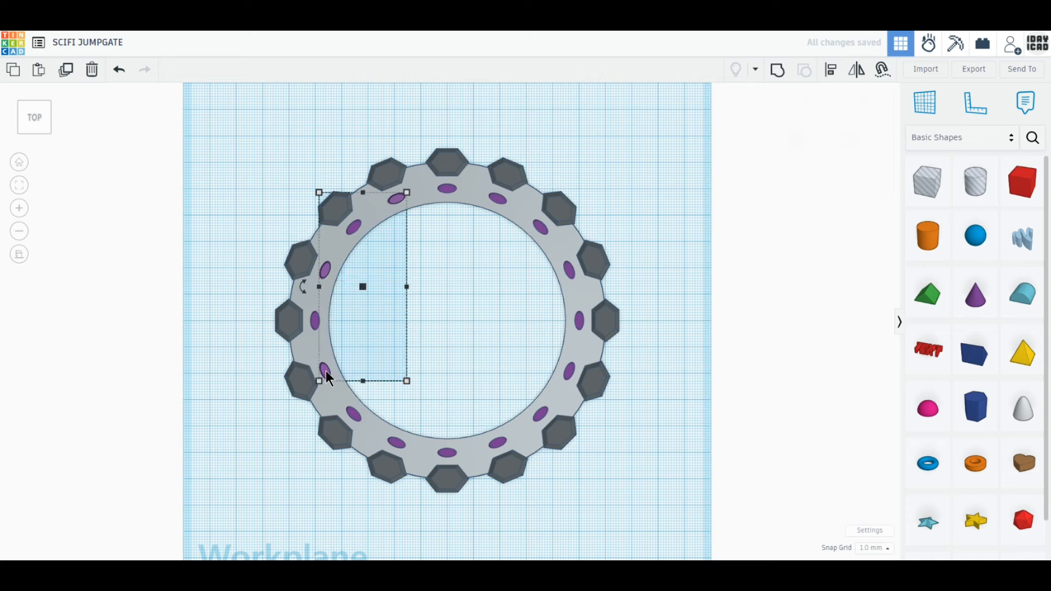
left_click(396, 443, "shift")
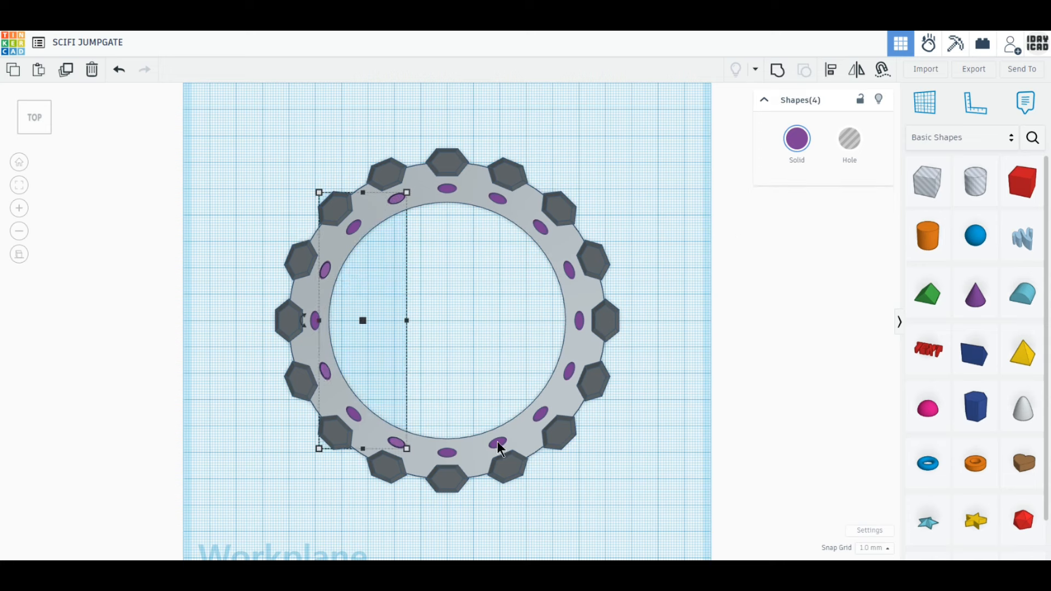
left_click(497, 441, "shift")
left_click(578, 320, "shift")
left_click(569, 271, "shift")
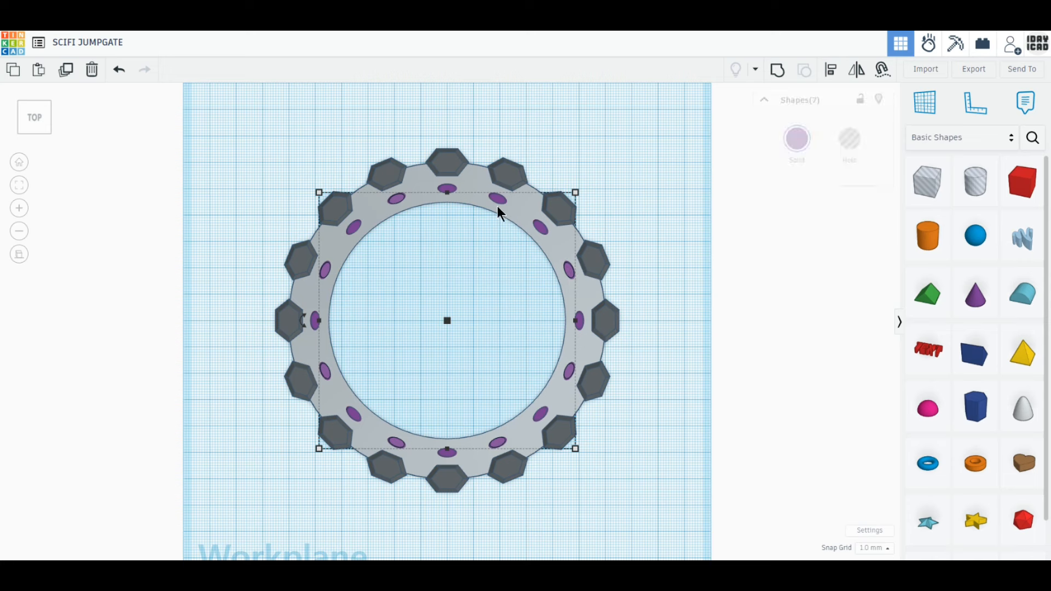
left_click(497, 200, "shift")
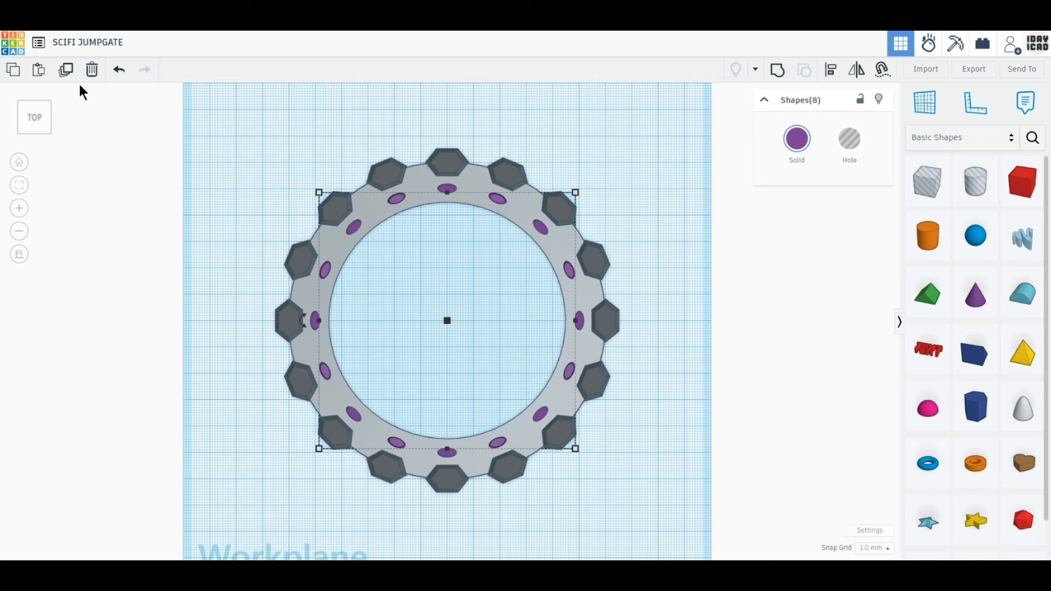
left_click(91, 75)
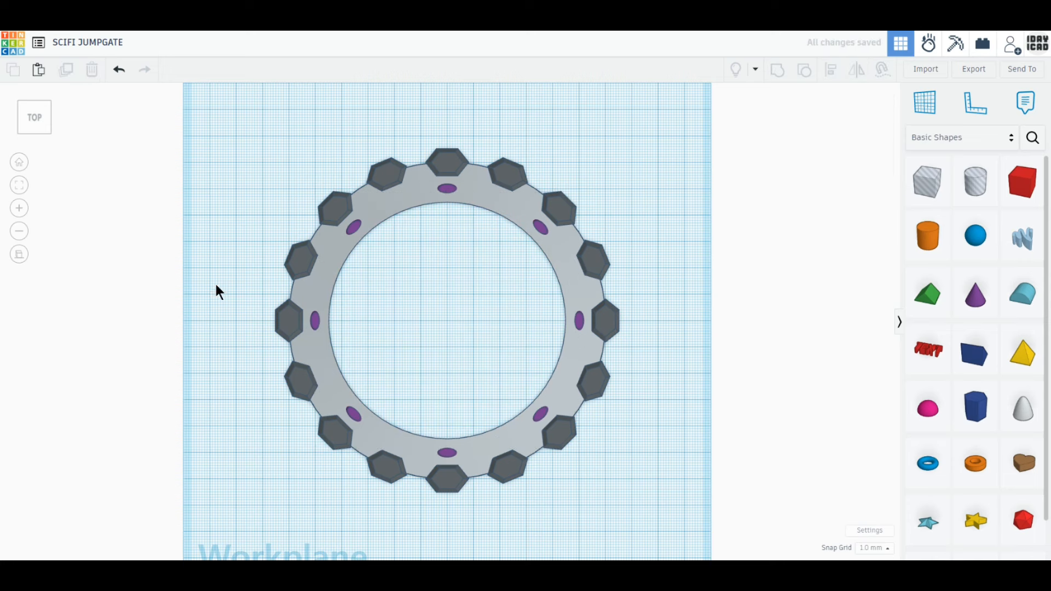
Step: Duplicate the grey ring in place and resize the copy to 134 mm by 134 mm about its centre
left_click(569, 282)
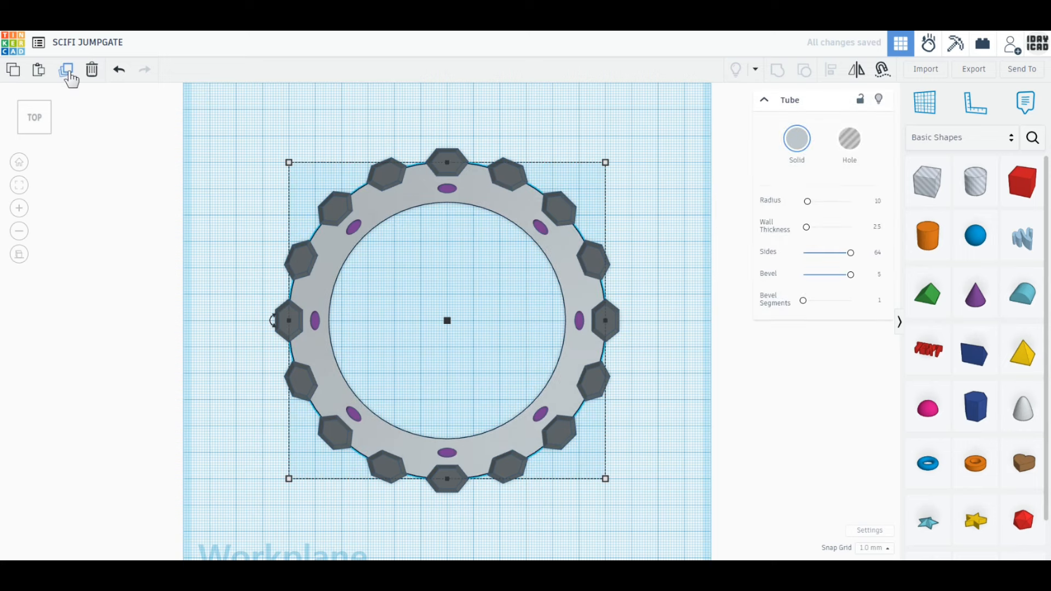
left_click(66, 70)
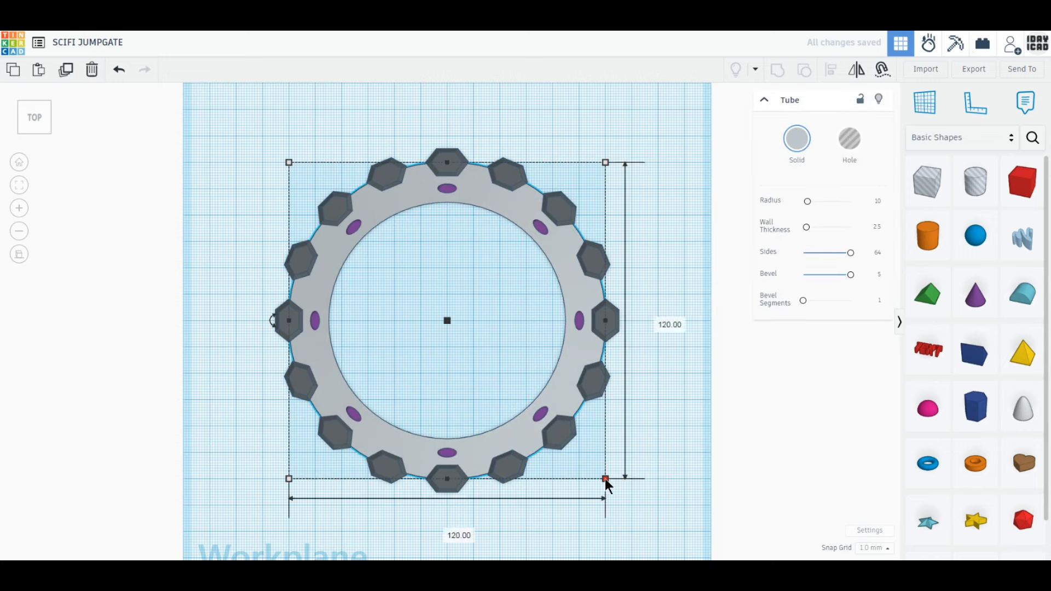
left_click_drag(605, 478, 619, 494)
left_click(460, 547)
type("1")
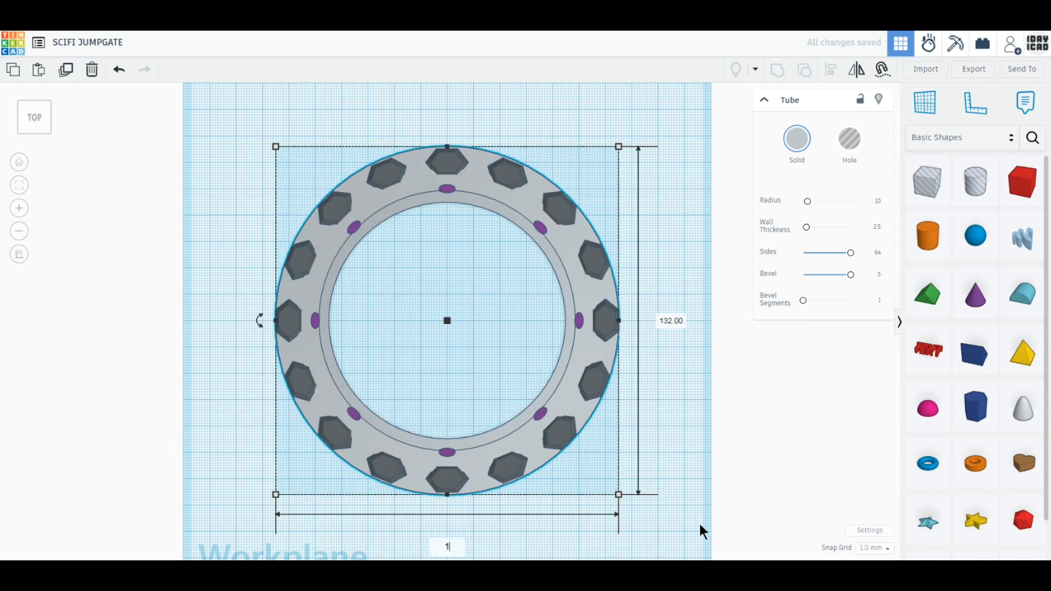
type("34")
key("Return")
type("134")
key("Return")
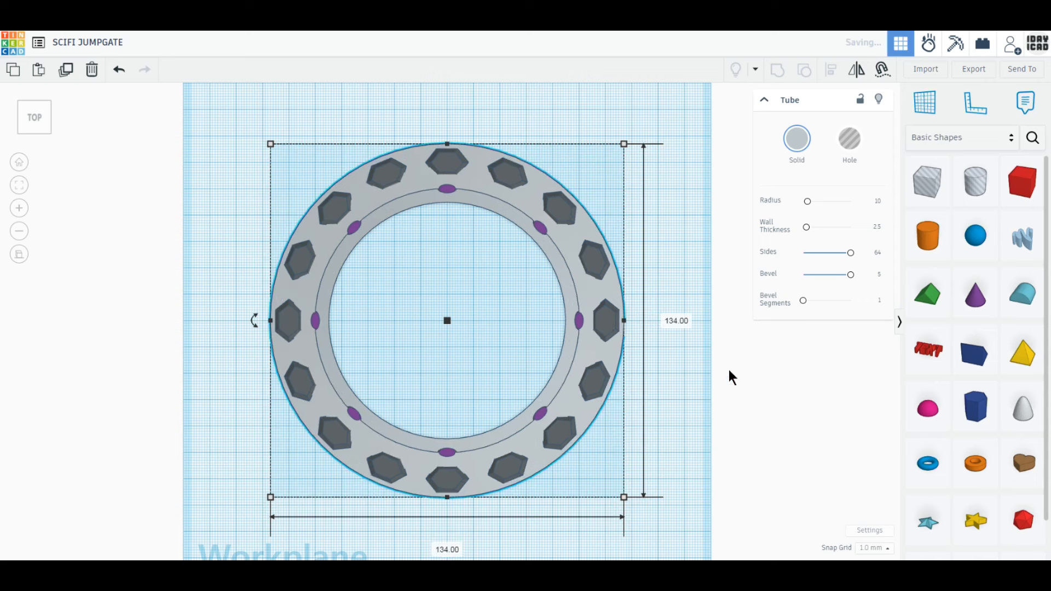
Step: Set the larger ring's height to 12 mm and colour it medium grey
right_click_drag(692, 463, 637, 335)
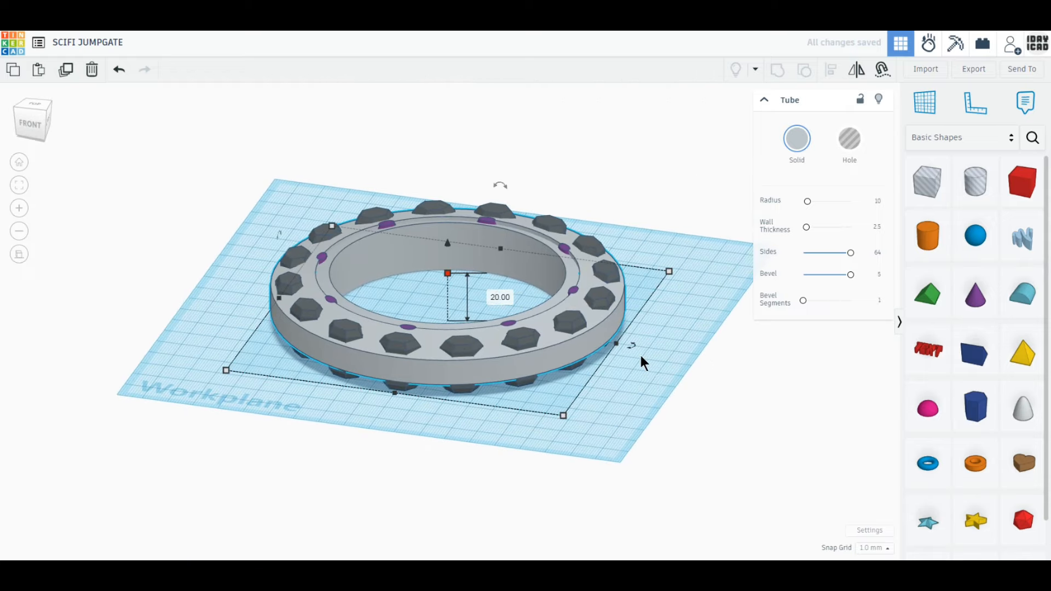
left_click(500, 297)
type("12")
key("Return")
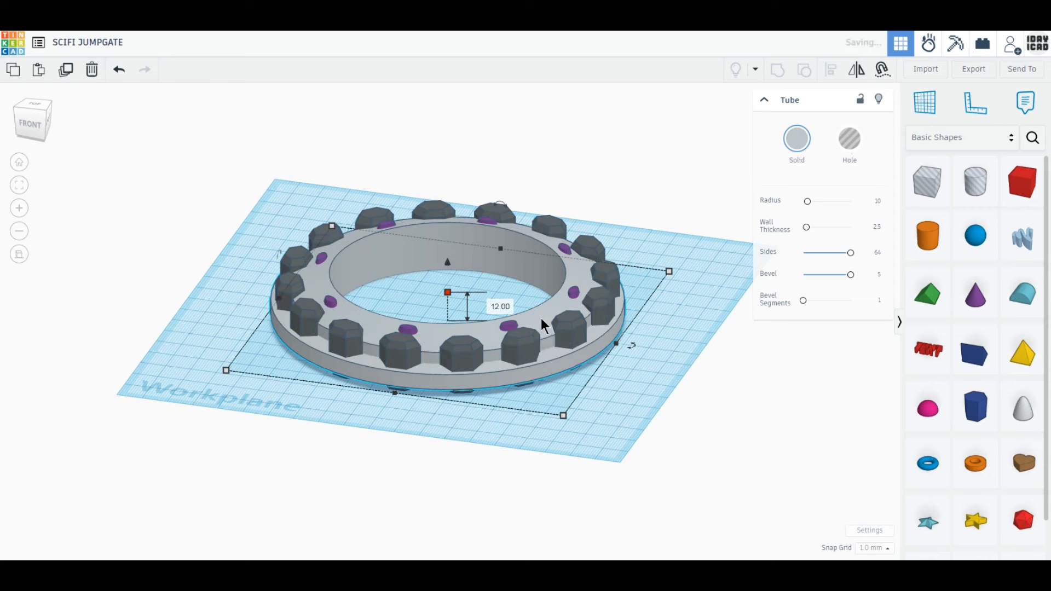
left_click(797, 141)
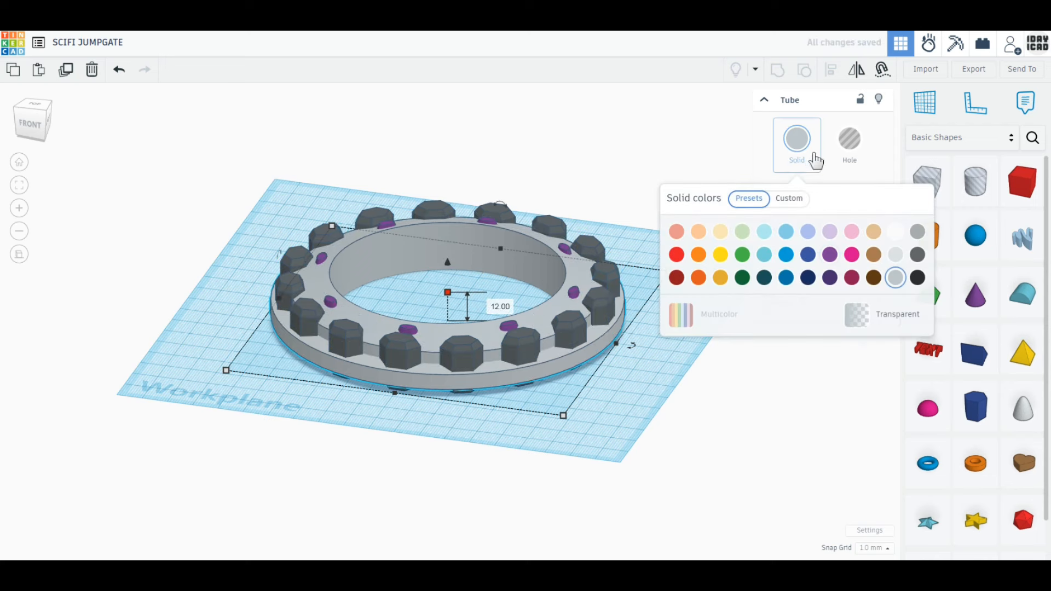
left_click(918, 236)
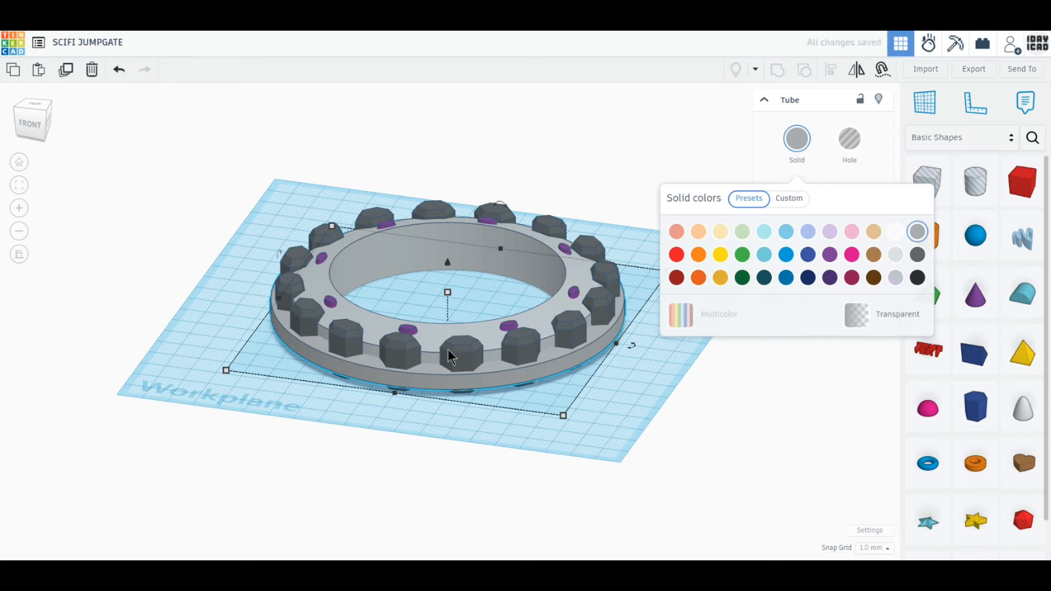
Step: Align all shapes to their common centre in height so the flatter outer ring sits halfway up the gate
key("ctrl+a")
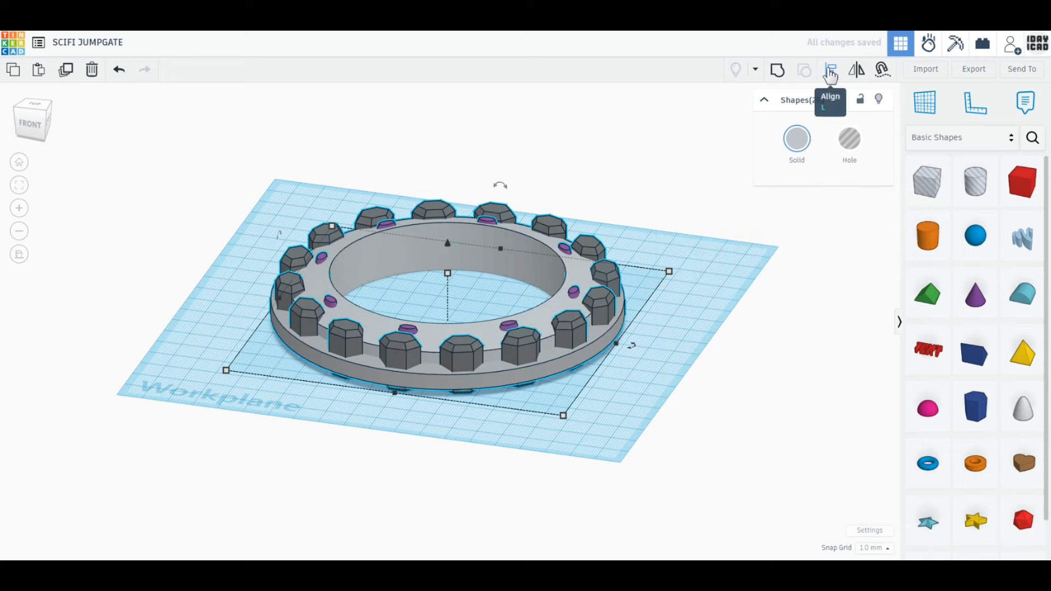
left_click(830, 71)
left_click(576, 394)
left_click(649, 407)
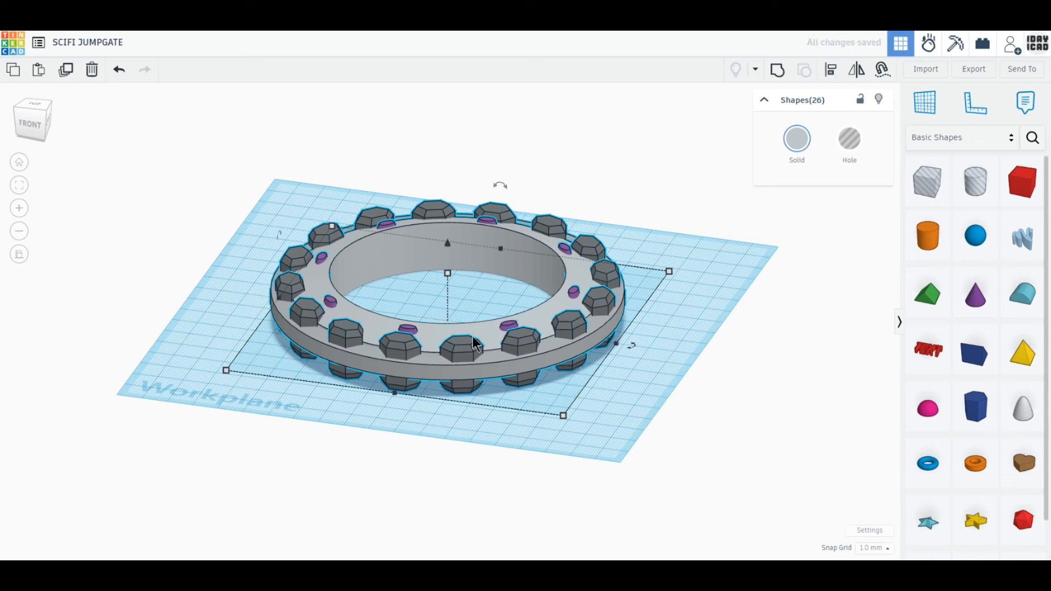
left_click(692, 408)
Step: Recolour the taller inner ring in a lighter grey
left_click(539, 316)
left_click(794, 143)
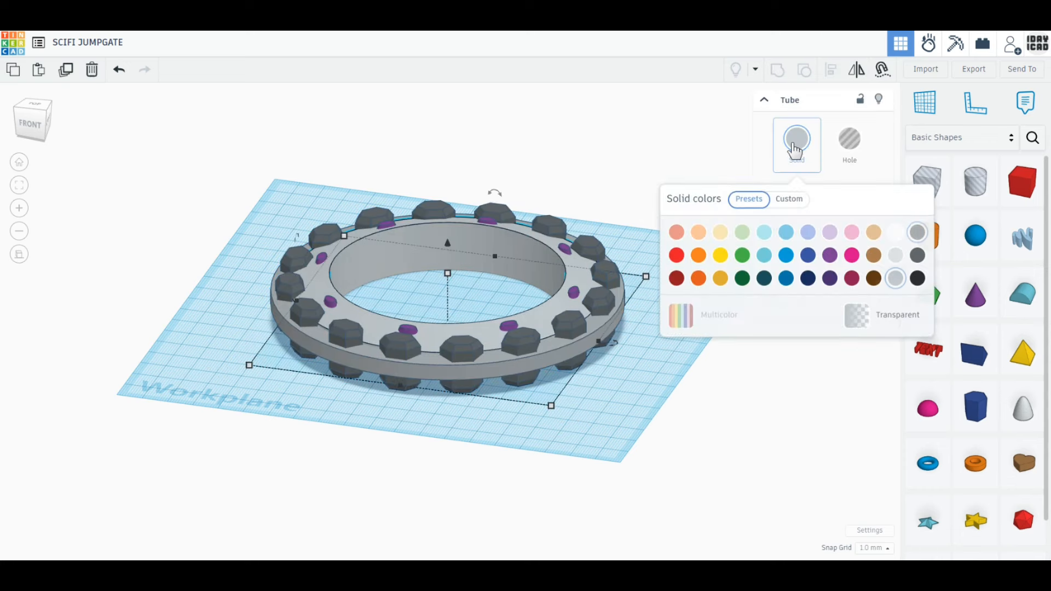
left_click(893, 256)
left_click(467, 502)
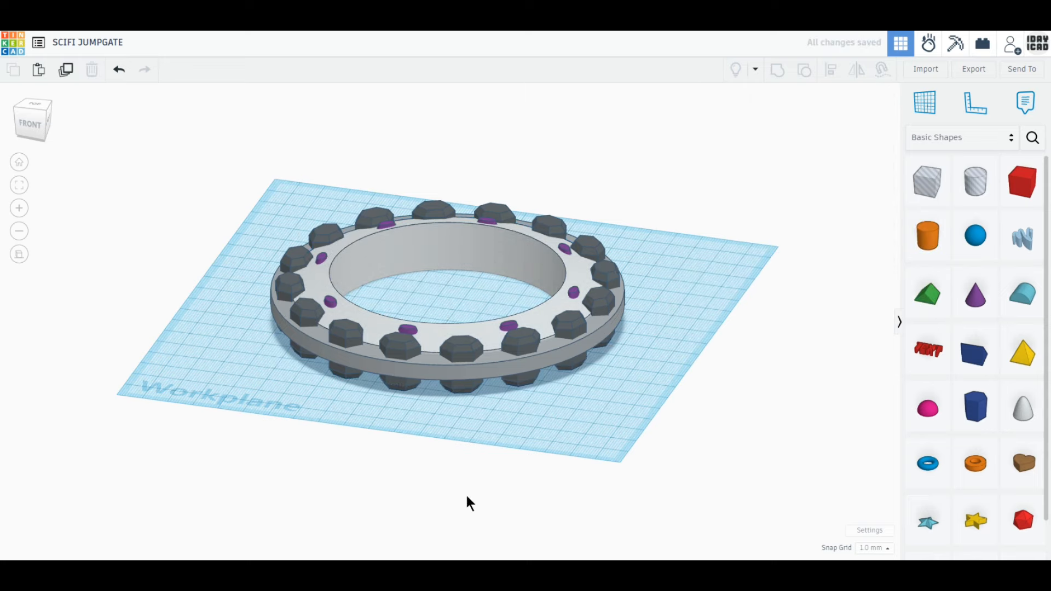
Step: Add a cone on the workplane beside the ring and reduce its base to 6 mm by 6 mm
right_click_drag(467, 502, 474, 530)
right_click_drag(548, 491, 599, 515)
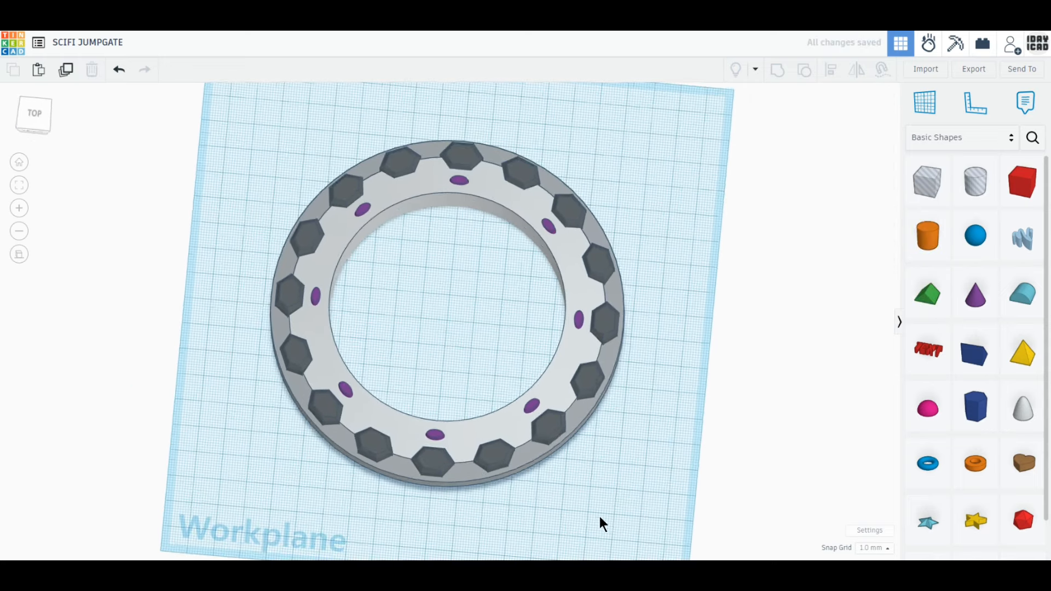
left_click(33, 118)
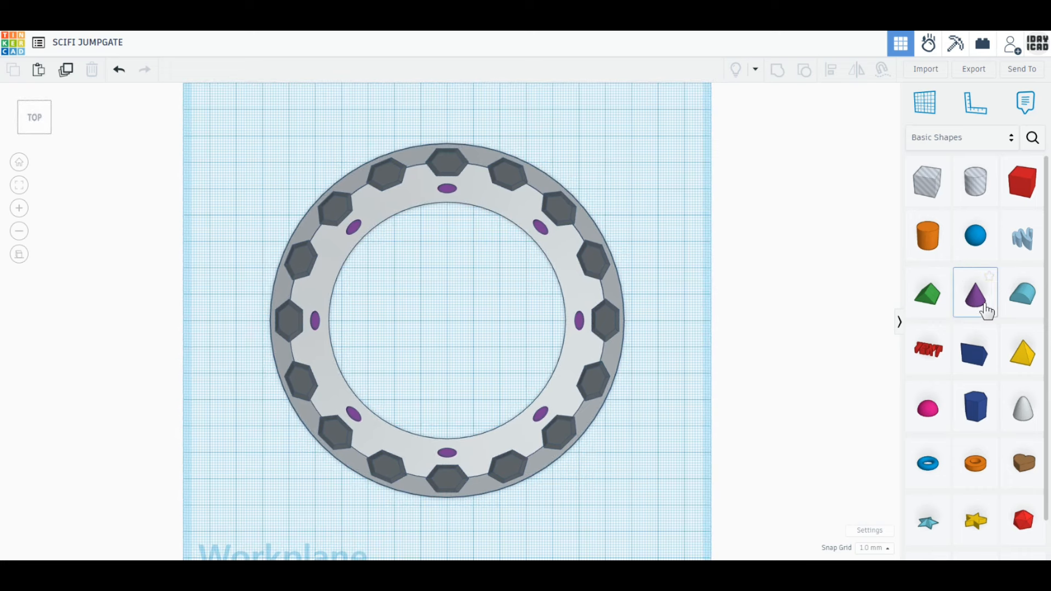
left_click_drag(983, 306, 705, 334)
right_click_drag(725, 388, 715, 363)
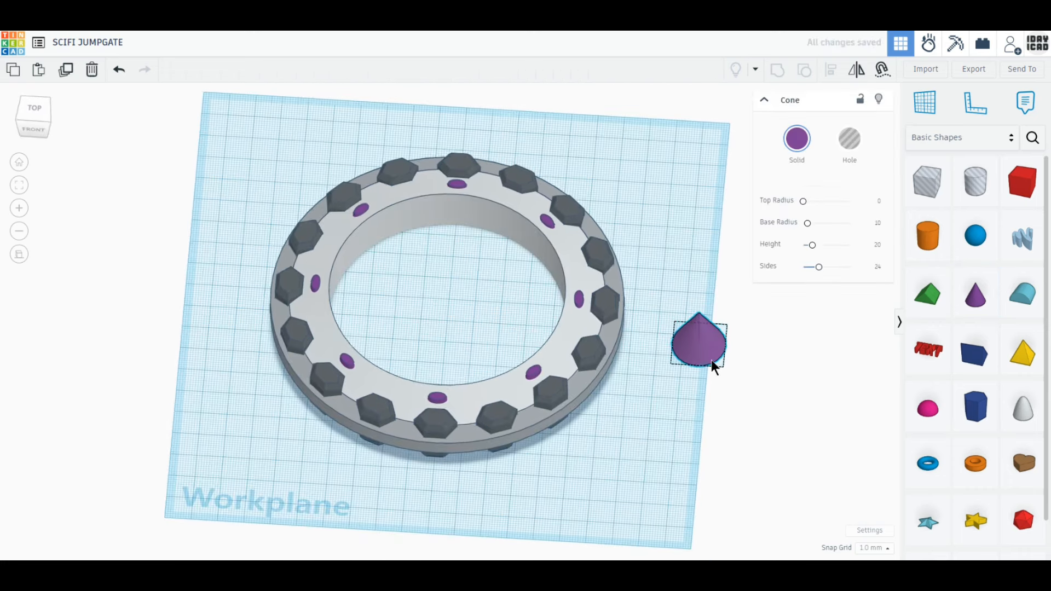
left_click_drag(722, 363, 688, 335)
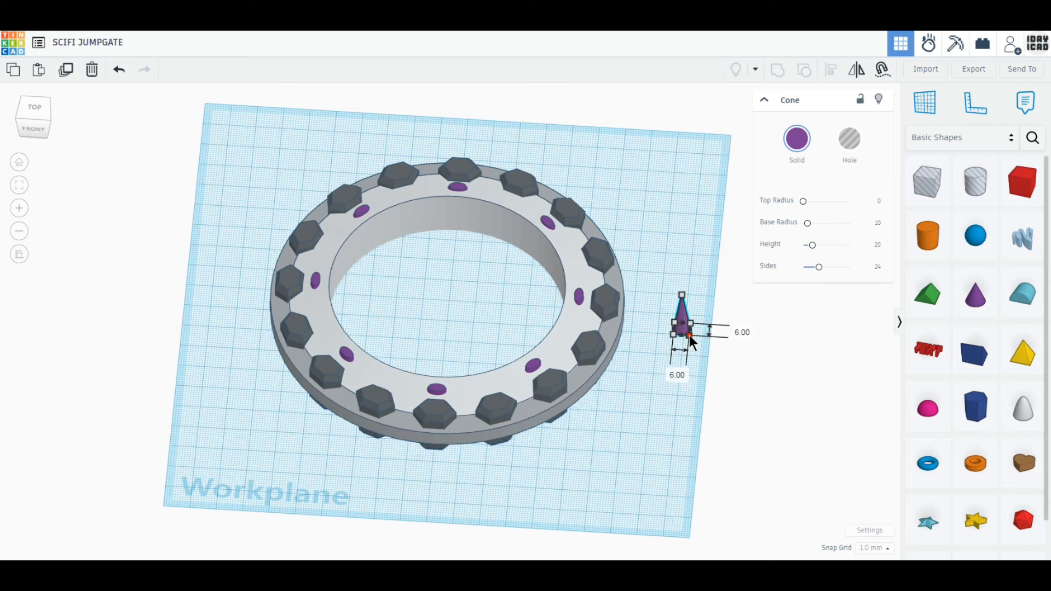
Step: Give the cone a top radius of 2 and rotate it 90° so it lies flat with its narrow end facing away from the ring
left_click(878, 200)
type("2")
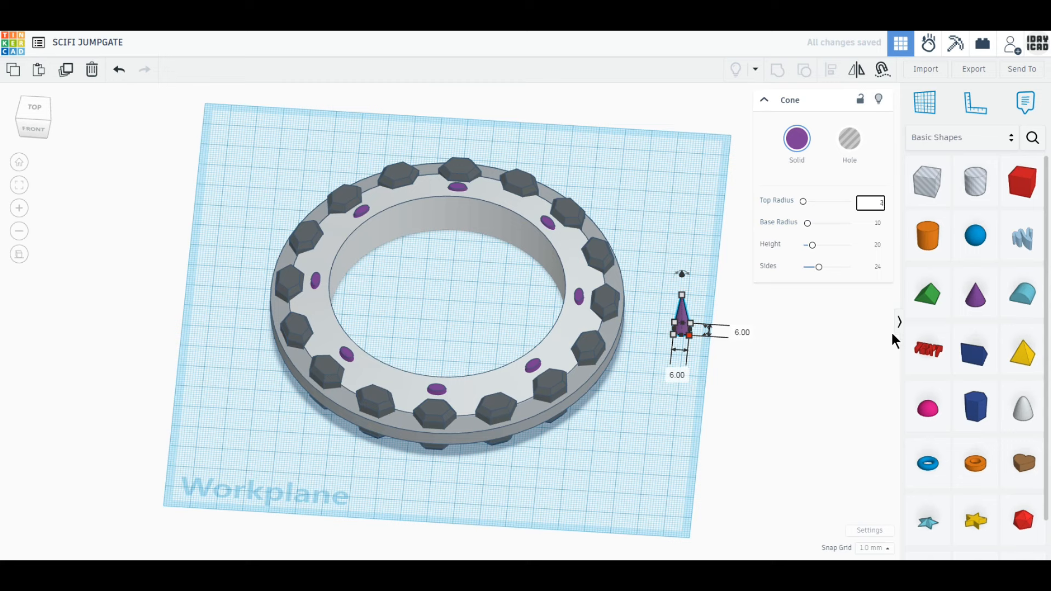
key("Return")
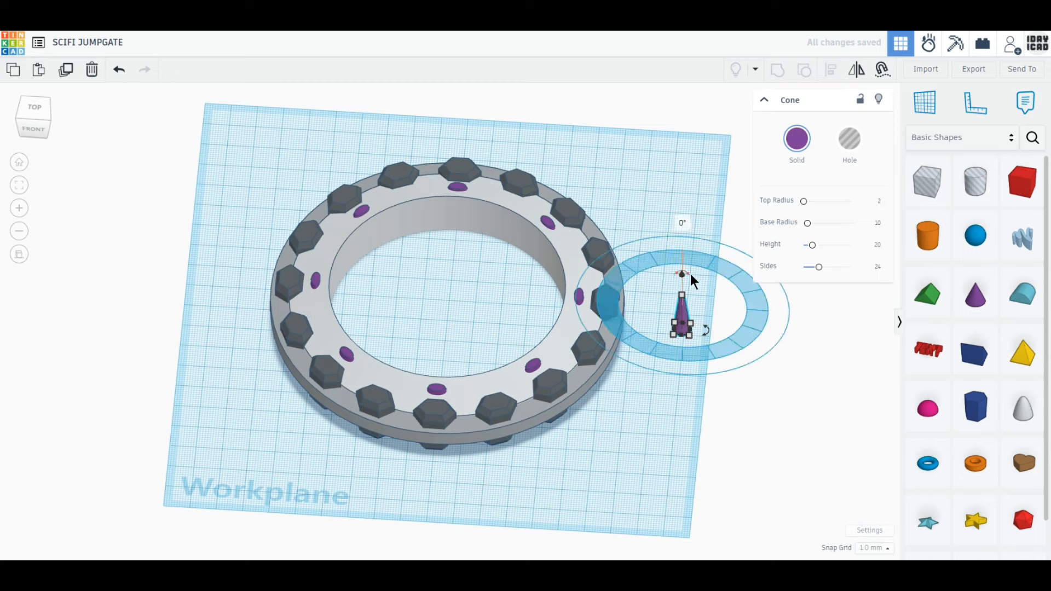
left_click_drag(685, 277, 714, 310)
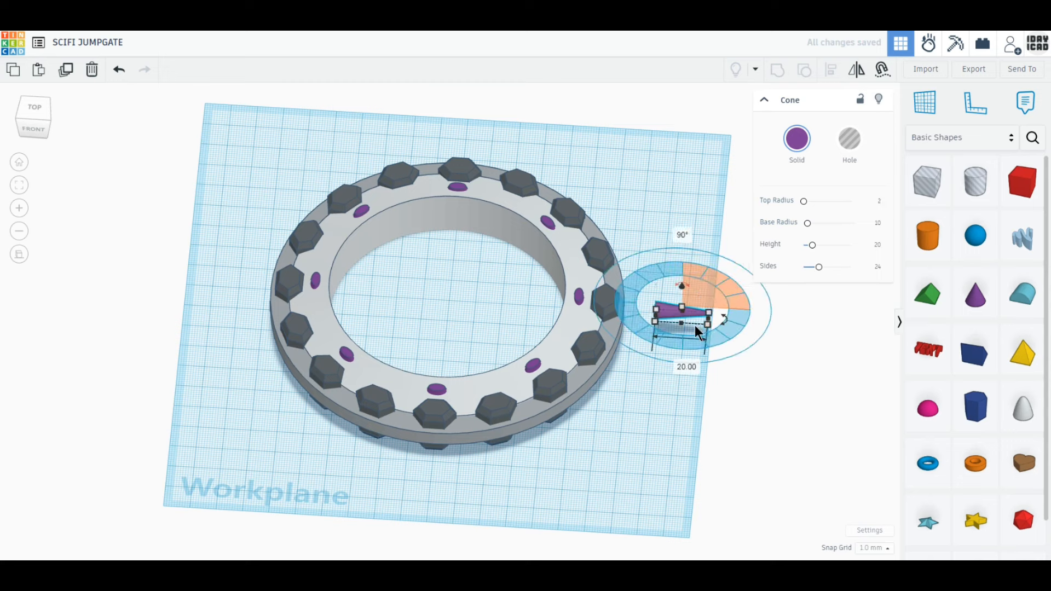
Step: In the top view, move the cone to the ring's three o'clock position so its narrow end sticks out past the outer rim
left_click(37, 112)
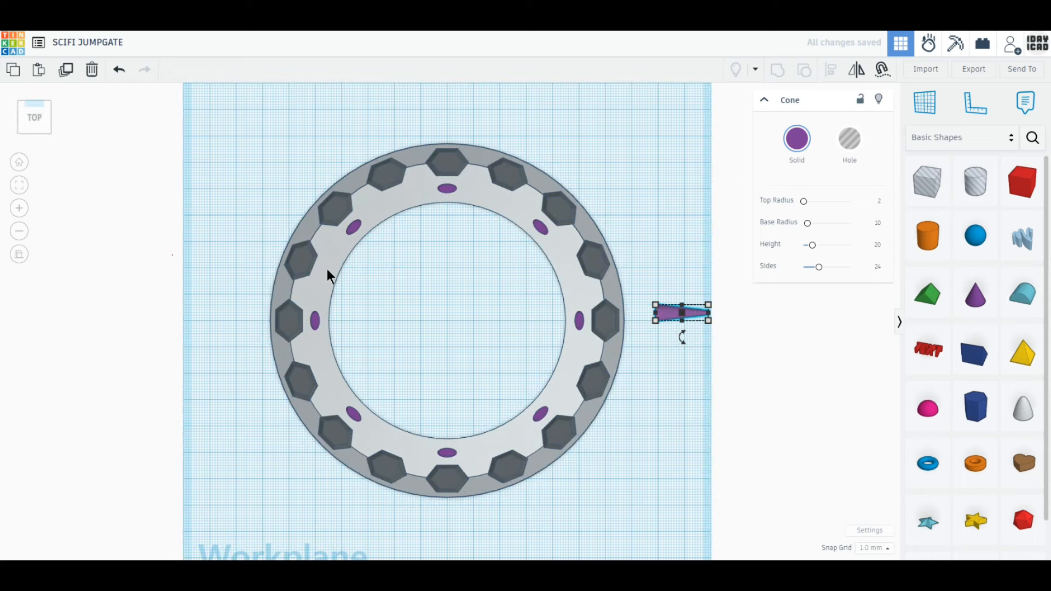
left_click_drag(667, 317, 613, 322)
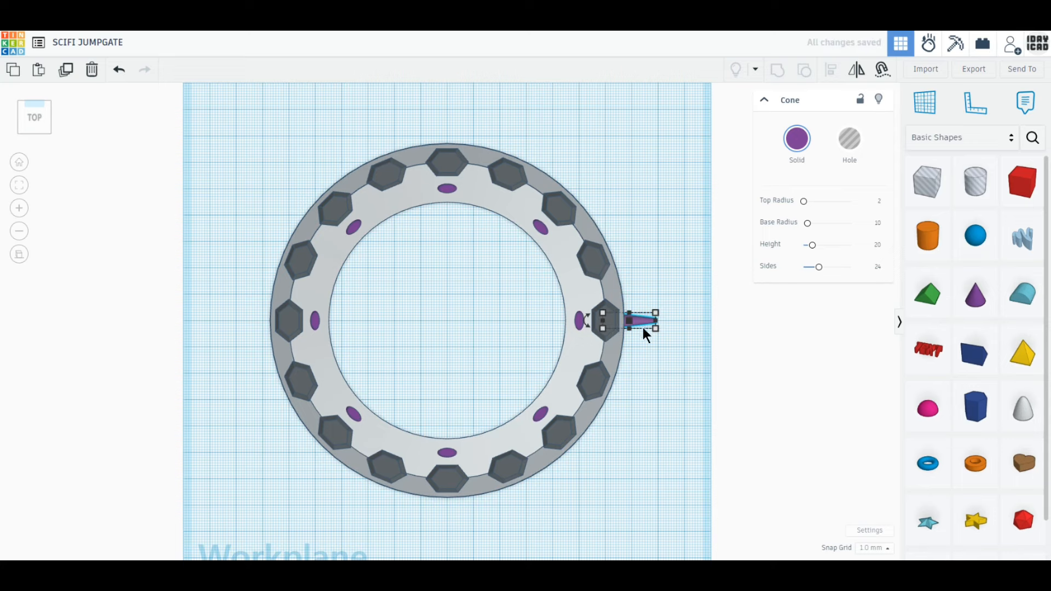
scroll(658, 372, "up", 3)
middle_click_drag(762, 418, 655, 438)
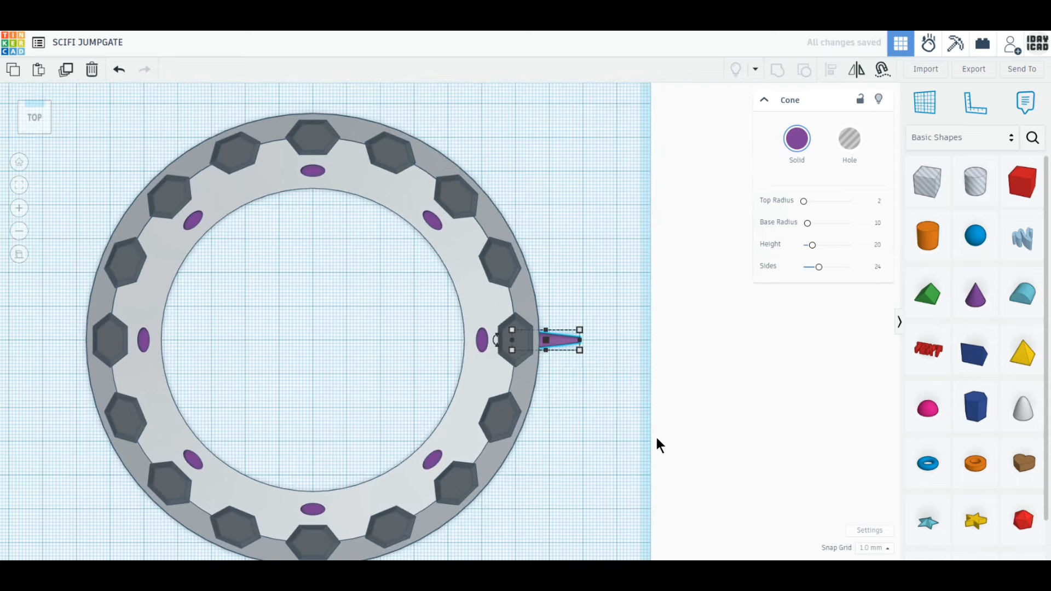
left_click_drag(556, 343, 560, 340)
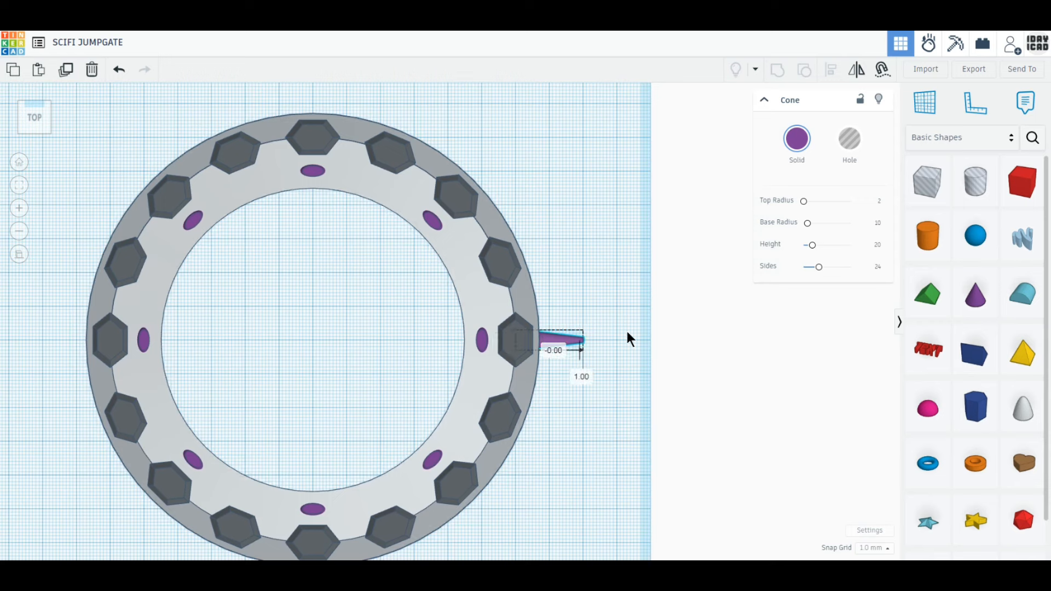
Step: Recolour the cone projecting from the ring's three o'clock position red
left_click(797, 139)
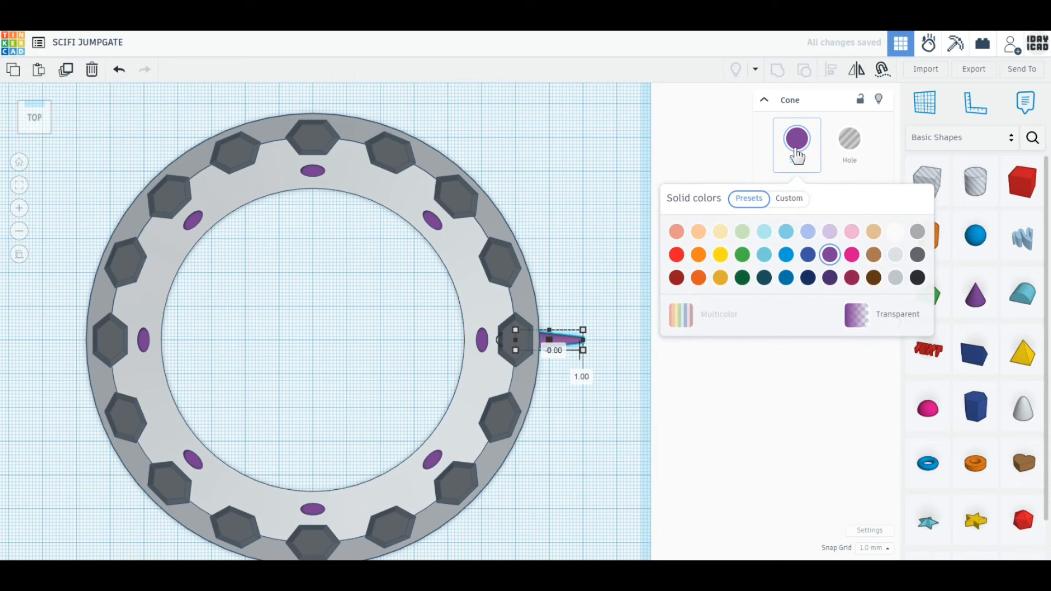
left_click(676, 254)
left_click(649, 369)
scroll(649, 369, "down", 3)
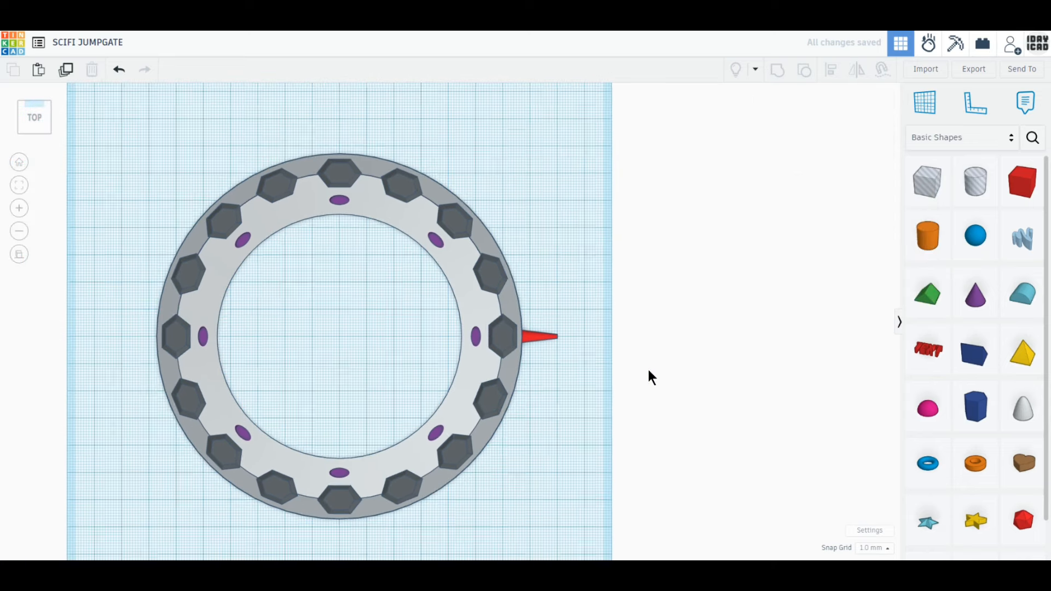
Step: Duplicate the red cone, rotate the copy 180°, and place it at the ring's nine o'clock position pointing outward
left_click(679, 324)
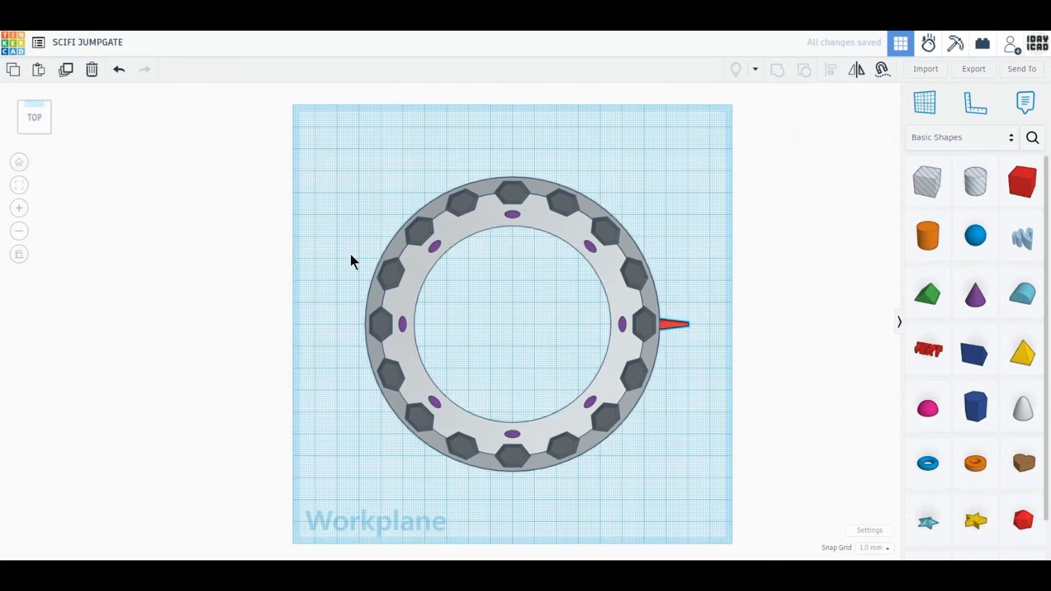
left_click(63, 78)
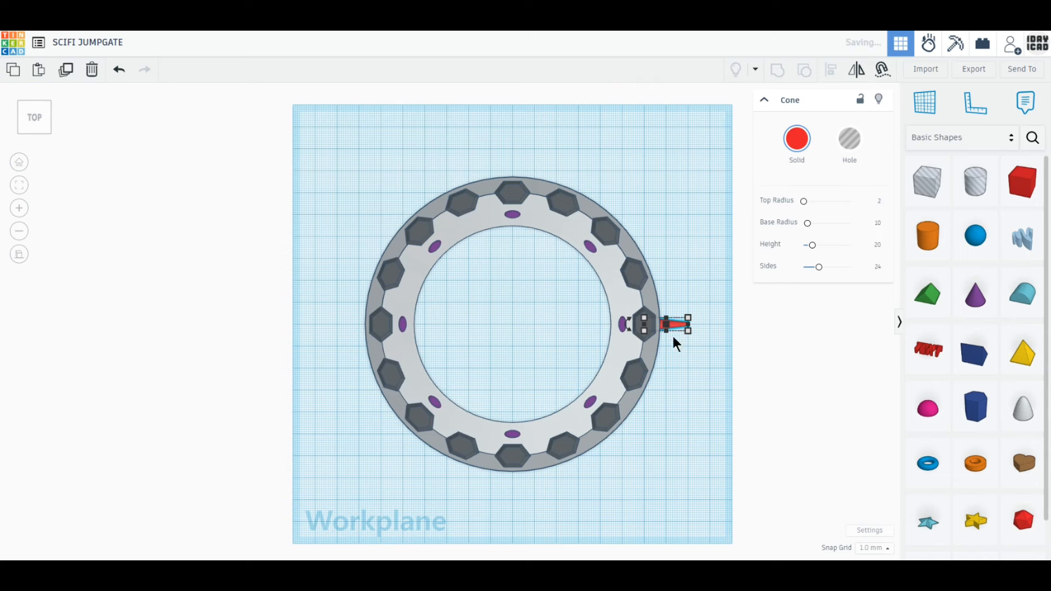
left_click_drag(676, 323, 527, 321)
scroll(385, 363, "up", 2)
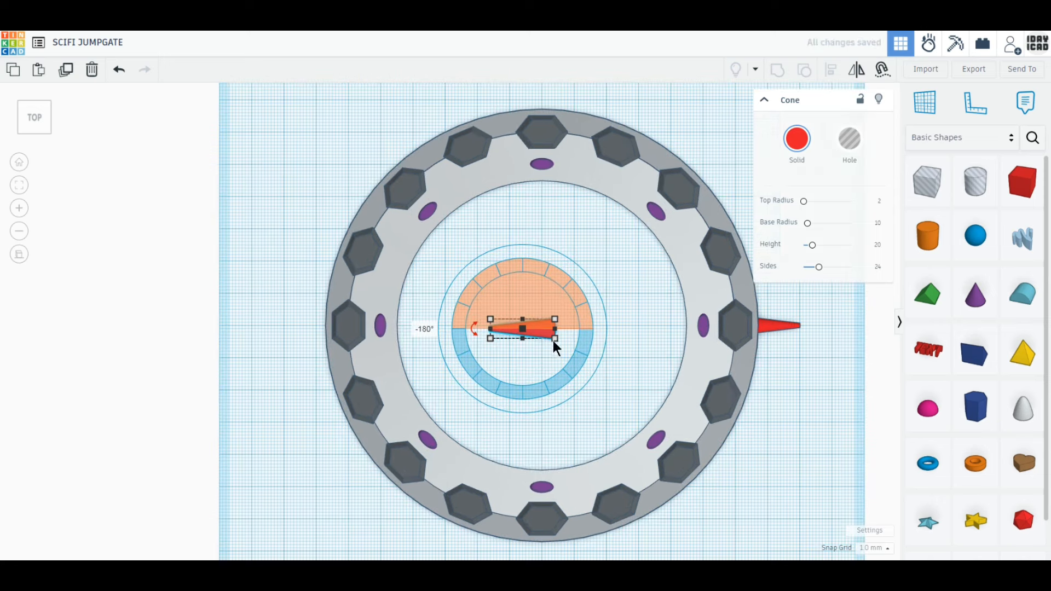
left_click_drag(537, 330, 333, 329)
Step: Duplicate the pair of opposite cones with a 45° rotation and repeat until eight cones are spaced evenly around the rim
left_click(773, 323, "shift")
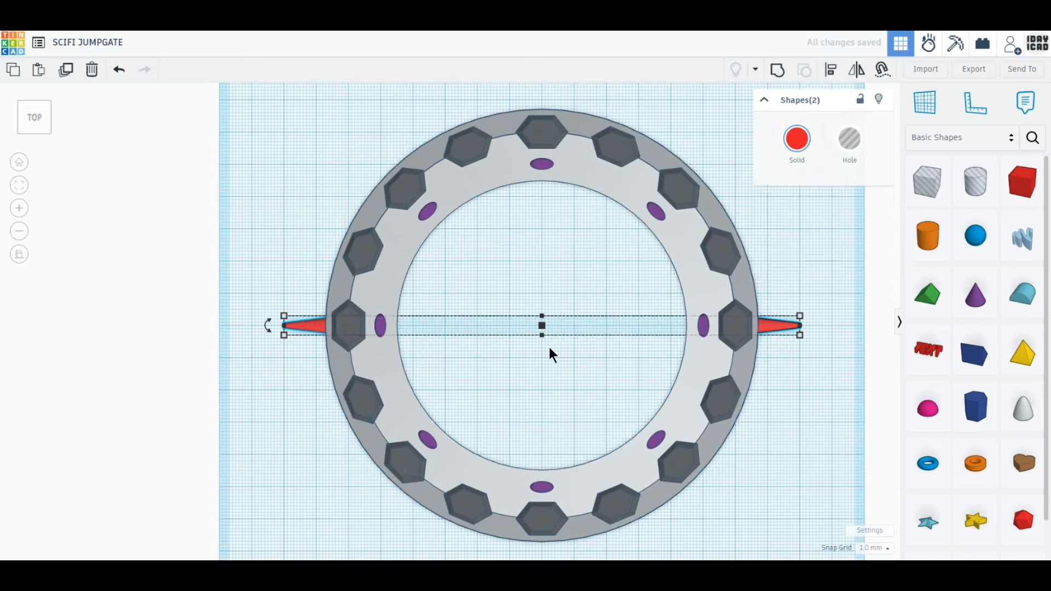
key("f")
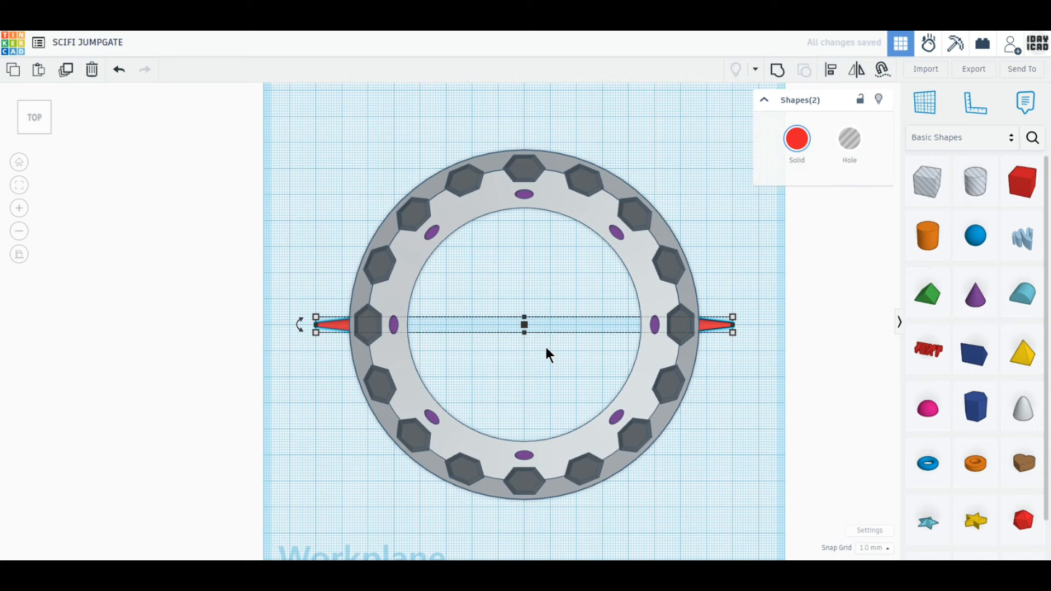
left_click(66, 76)
left_click_drag(300, 324, 393, 441)
left_click(66, 69)
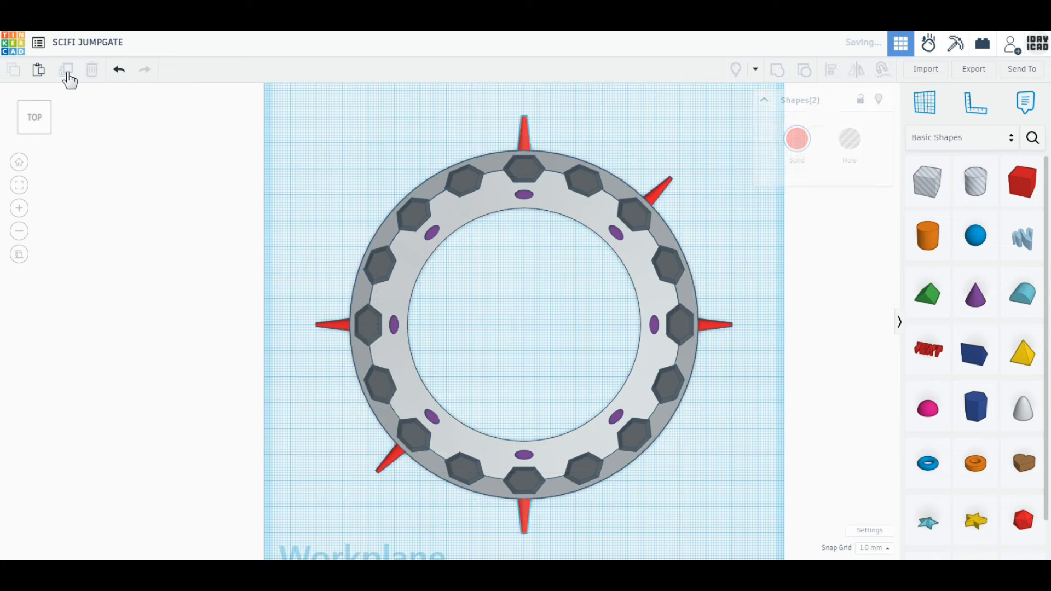
left_click(66, 72)
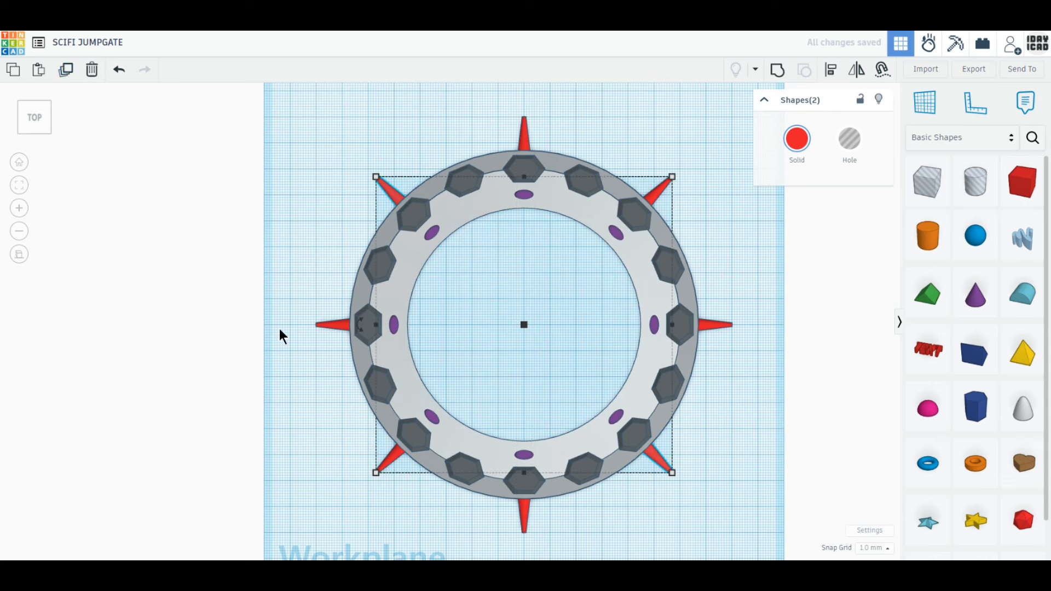
Step: Select all eight red cones and rotate them together to line up with the hexagonal blocks between the purple lights
left_click(336, 326)
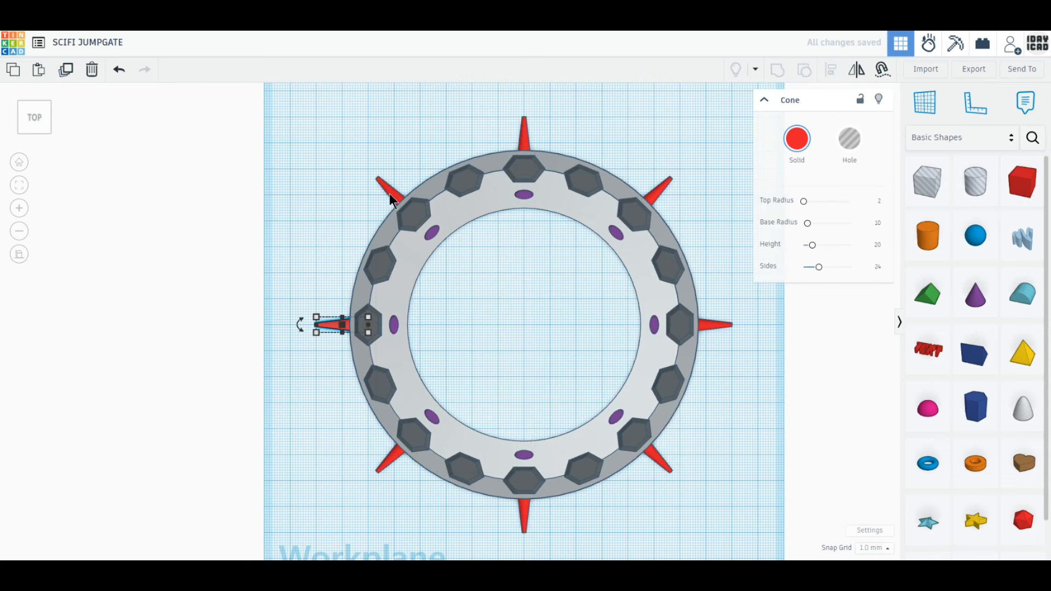
left_click(528, 141, "shift")
left_click(659, 190, "shift")
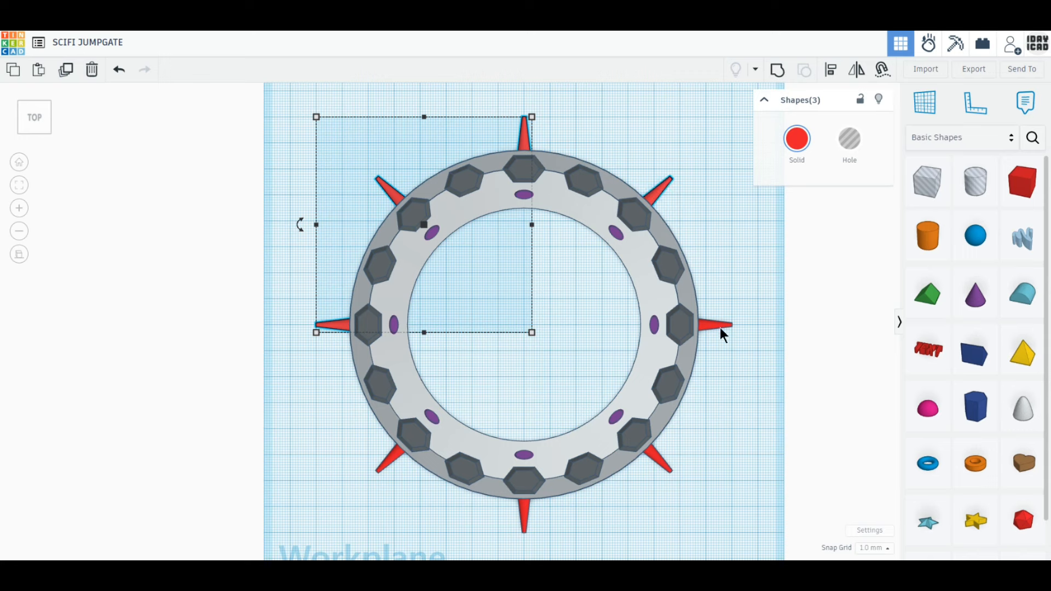
left_click(707, 328, "shift")
left_click(394, 460, "shift")
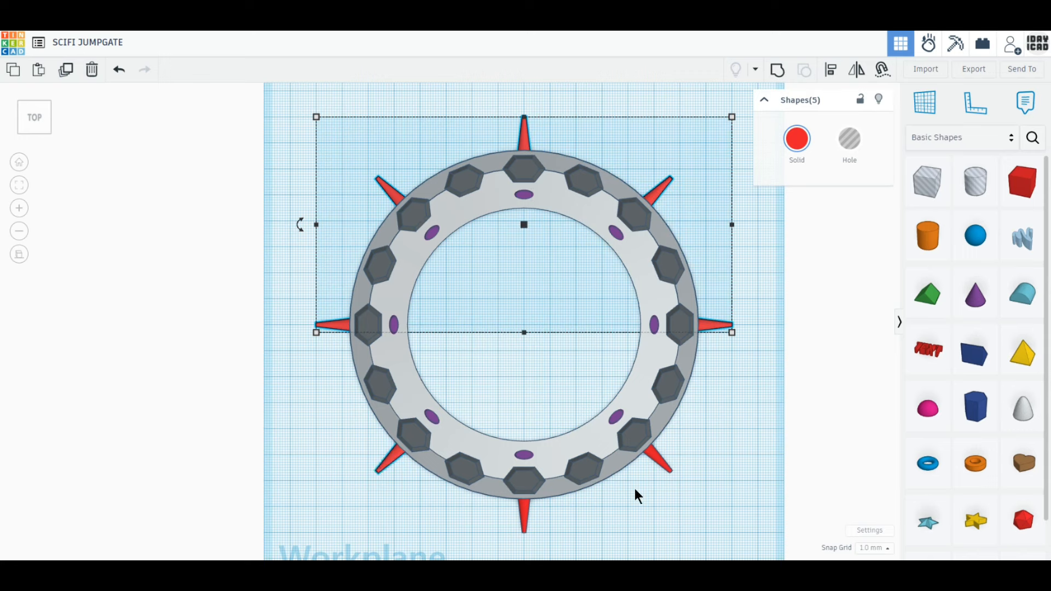
left_click(652, 457, "shift")
left_click(528, 517, "shift")
left_click(528, 517, "shift")
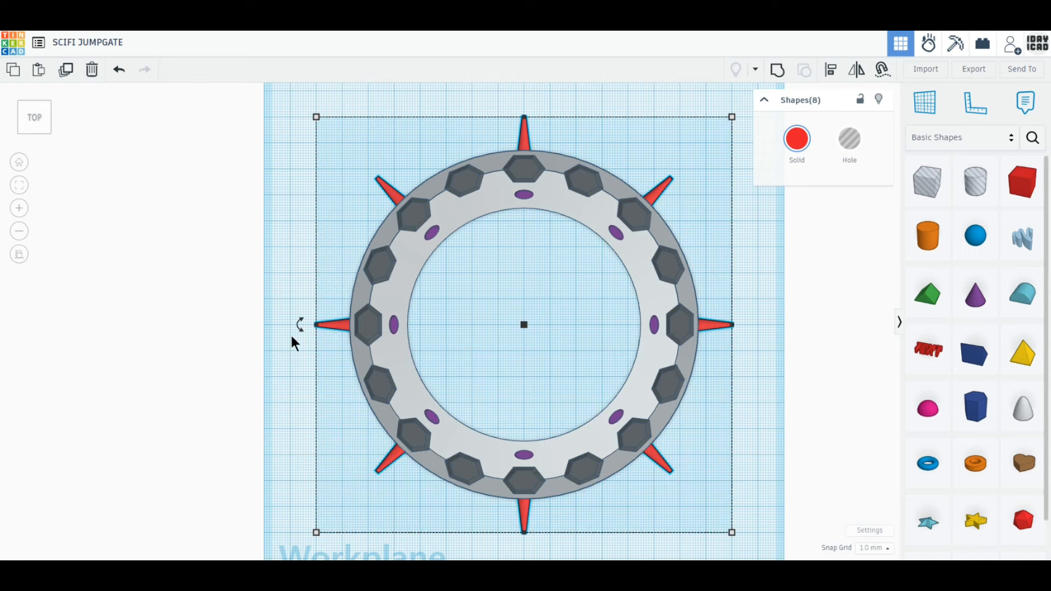
mouse_move(312, 366)
left_click_drag(300, 324, 331, 396)
key("Escape")
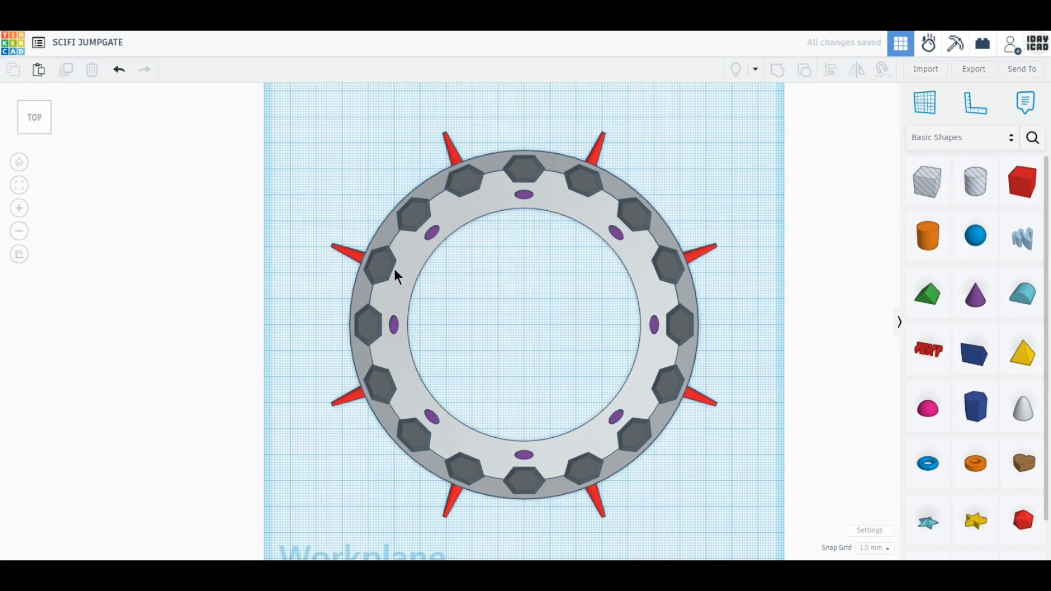
Step: Select all the jumpgate parts and align them to their middle height
right_click_drag(403, 445, 280, 230)
left_click_drag(258, 145, 777, 510)
left_click(830, 70)
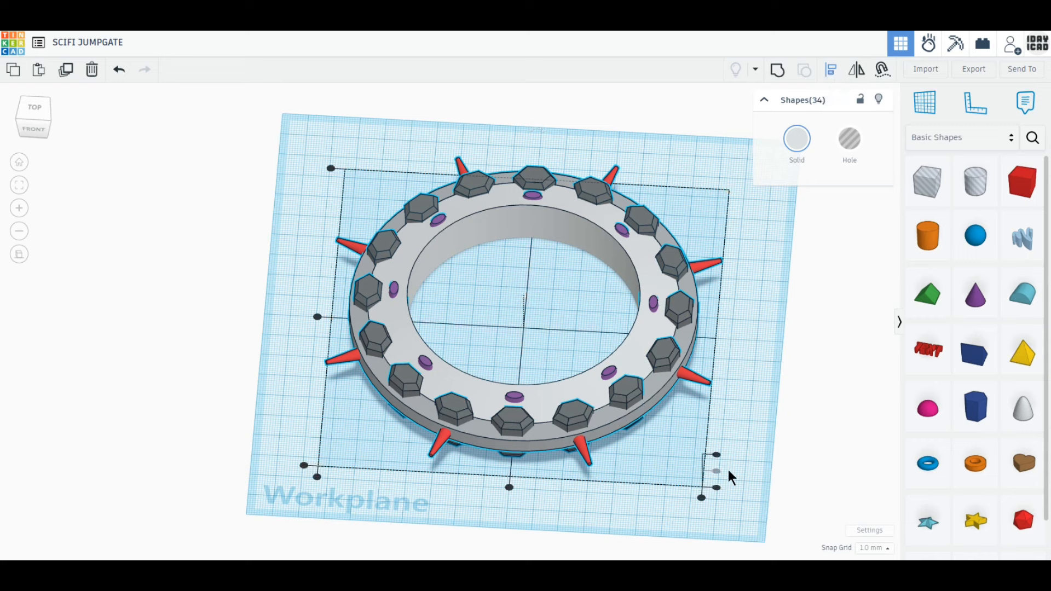
left_click(741, 472)
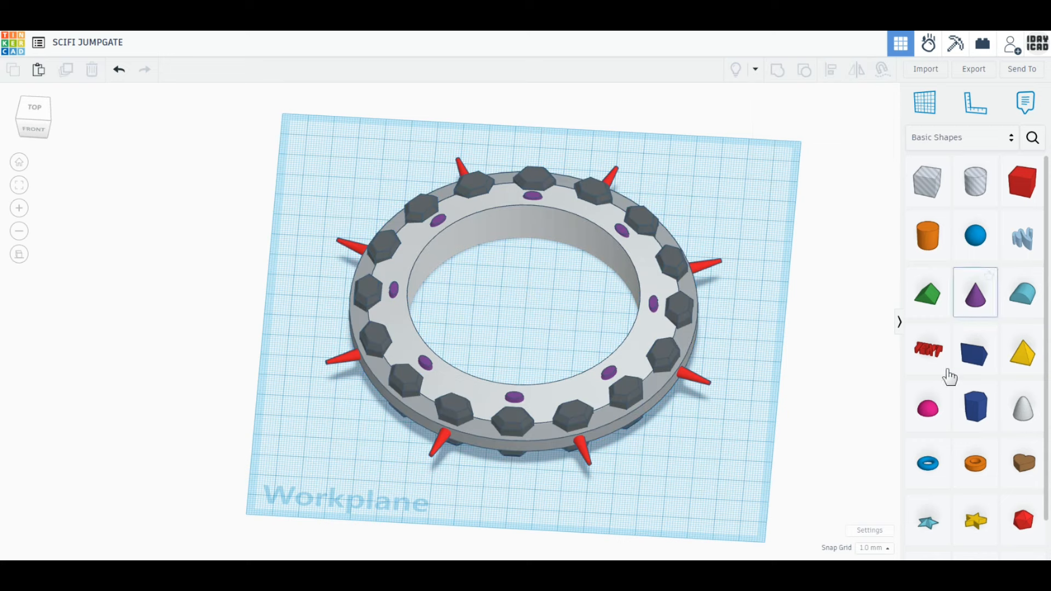
Step: Add a torus beside the ring and set its length and width to 100 mm by 100 mm
left_click_drag(928, 465, 678, 399)
left_click(638, 440)
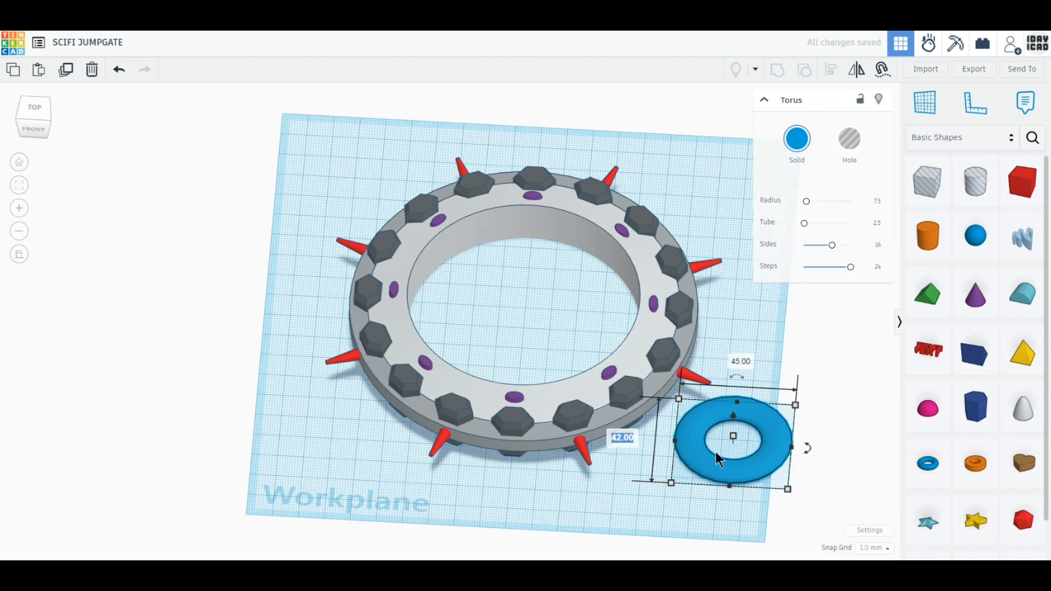
type("100")
key("Return")
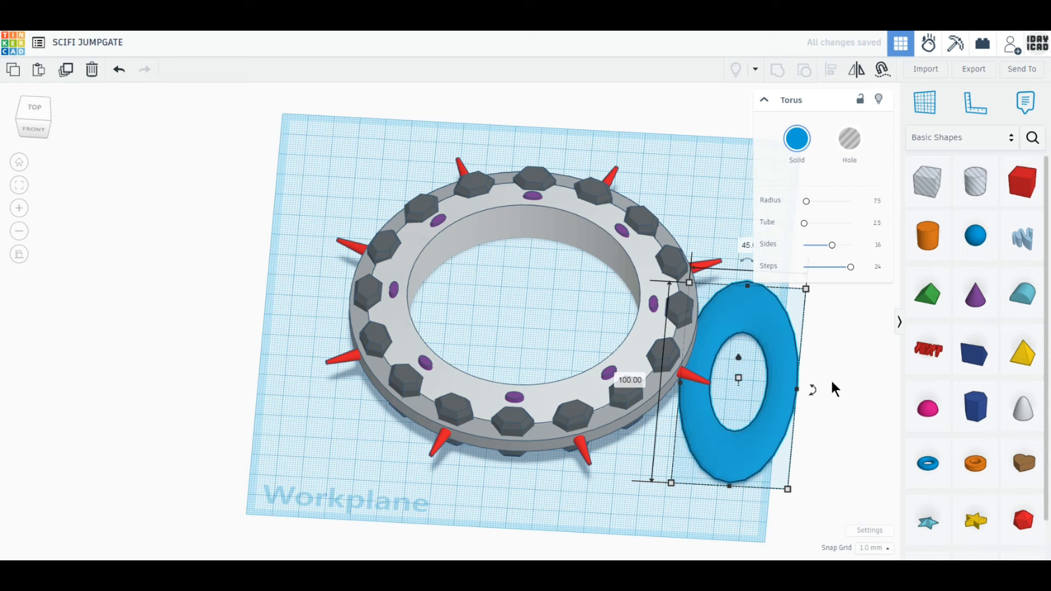
middle_click_drag(830, 386, 650, 399)
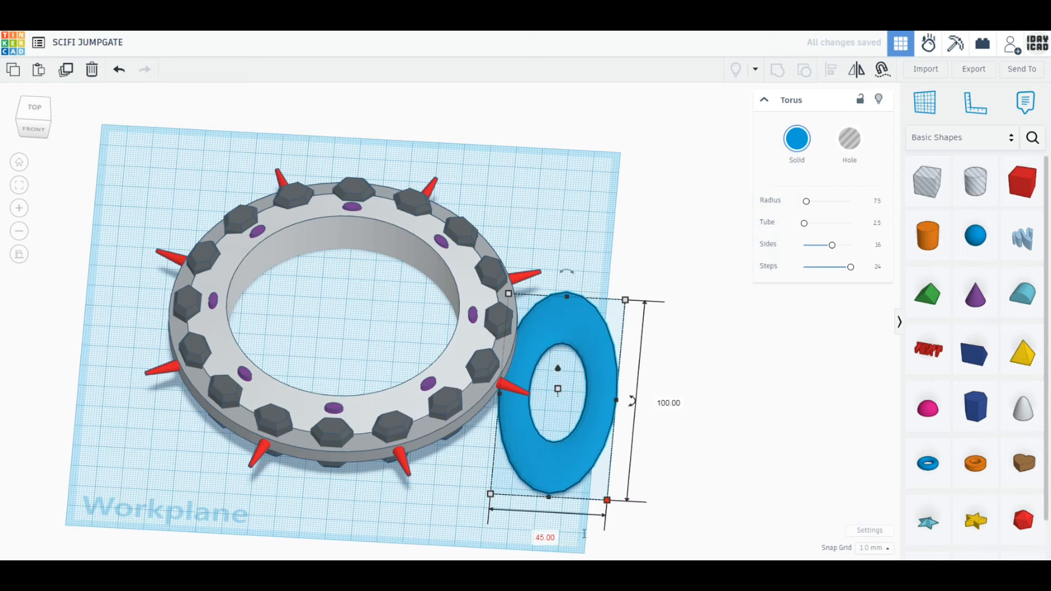
left_click(544, 537)
type("100")
key("Return")
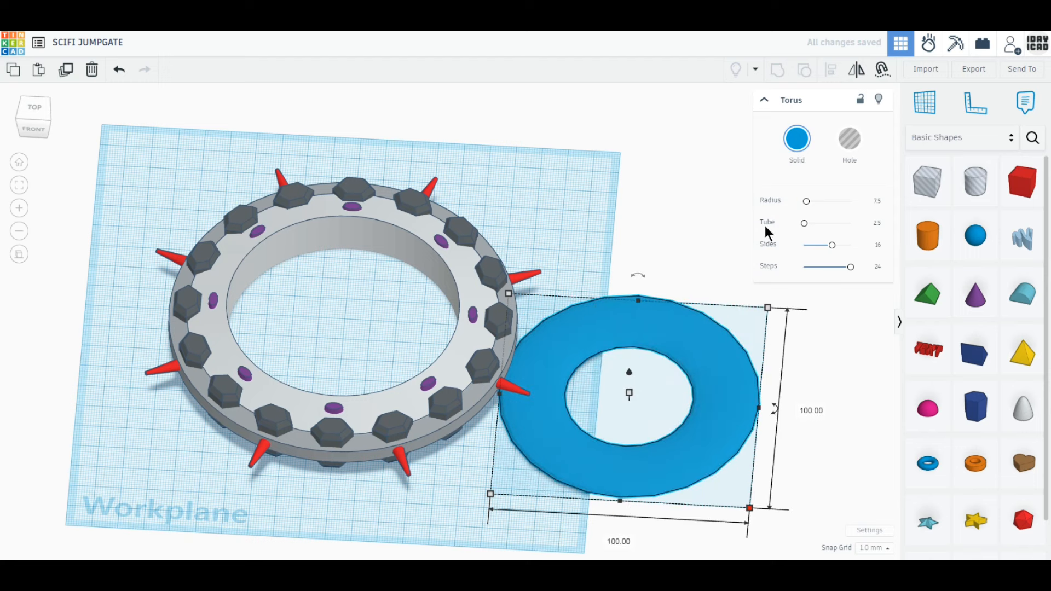
Step: Make the torus light blue and transparent, and centre it inside the ring in the top view
left_click(797, 139)
left_click(785, 233)
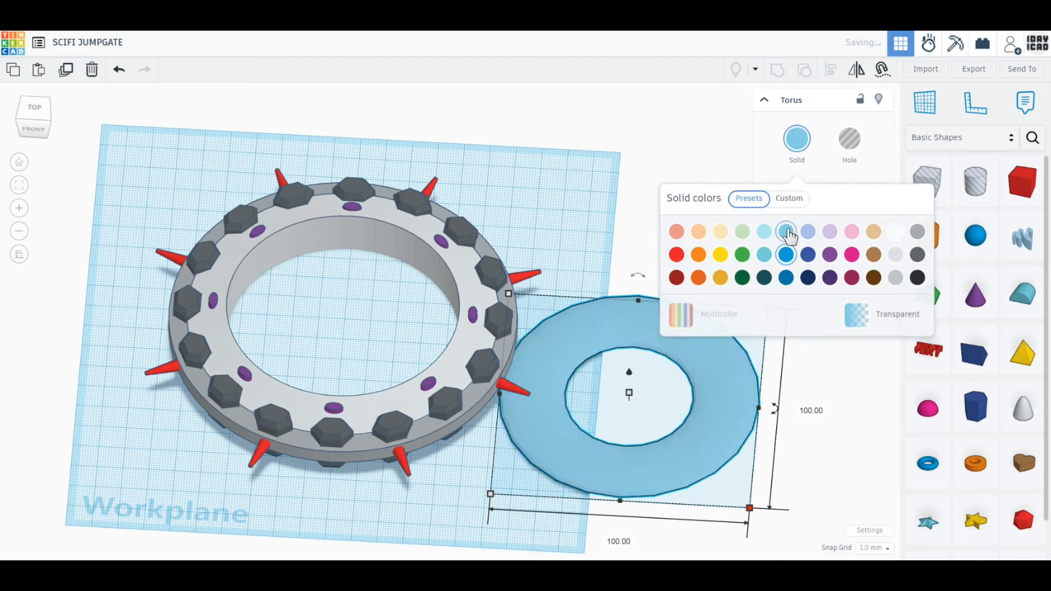
left_click(855, 318)
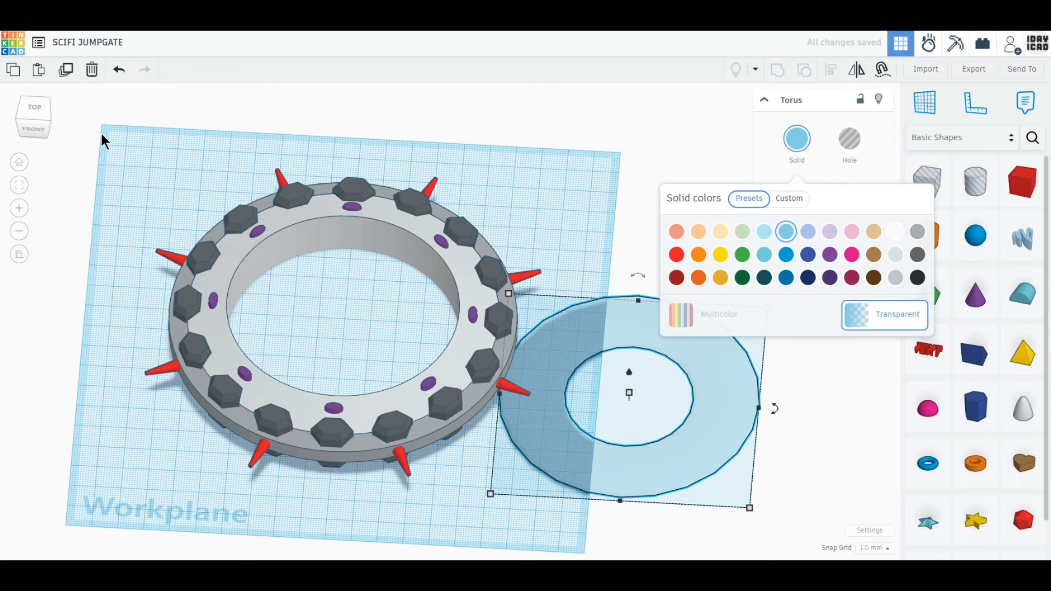
left_click(34, 108)
left_click_drag(654, 302, 449, 333)
right_click_drag(553, 391, 514, 340)
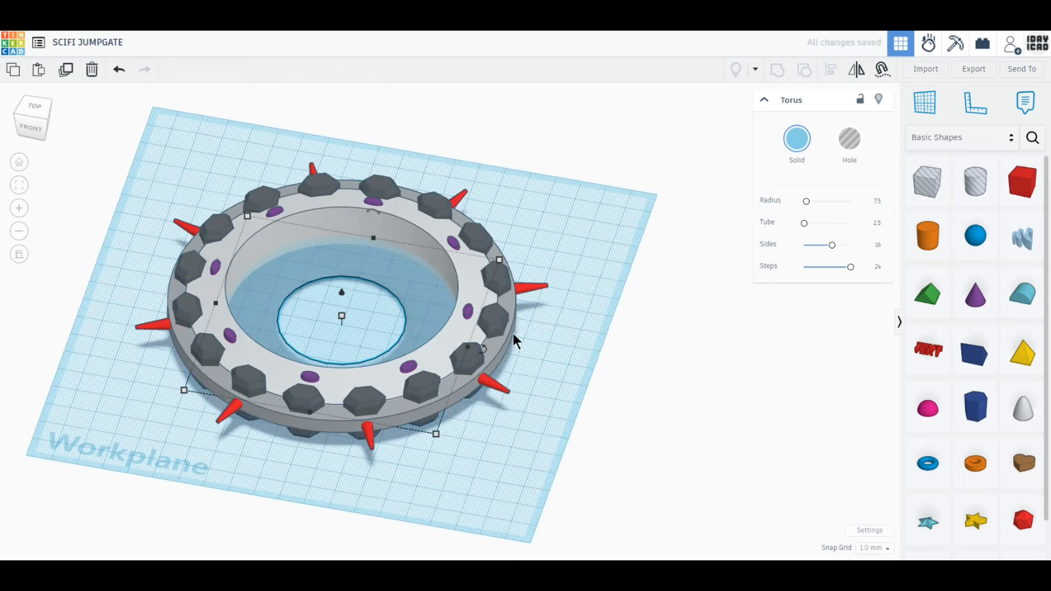
Step: Duplicate the torus in place and shrink the copy about its centre to 76 mm by 76 mm
left_click(66, 77)
left_click_drag(436, 433, 414, 412)
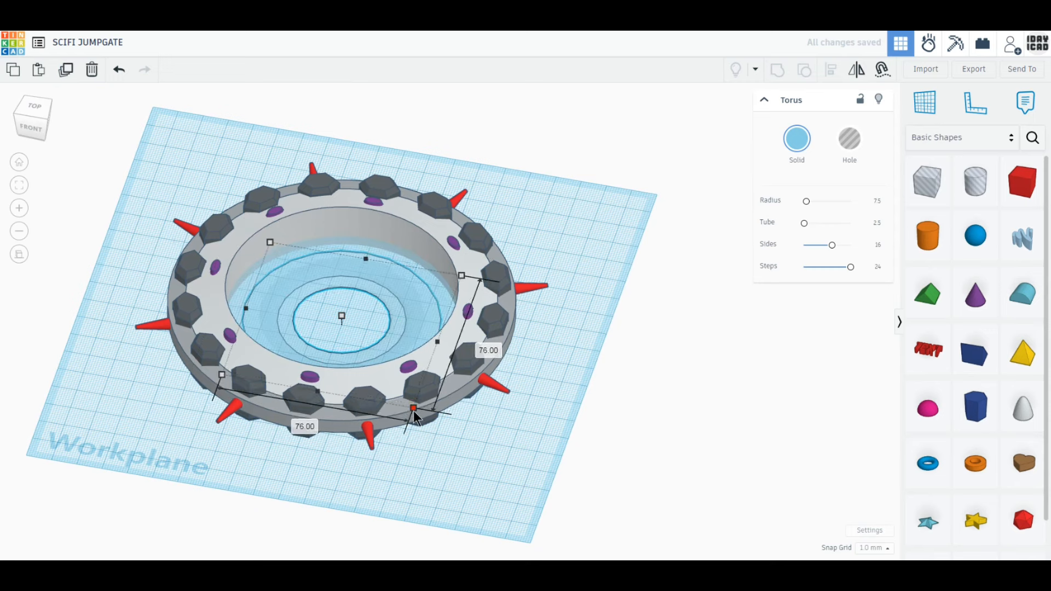
right_click_drag(500, 485, 505, 497)
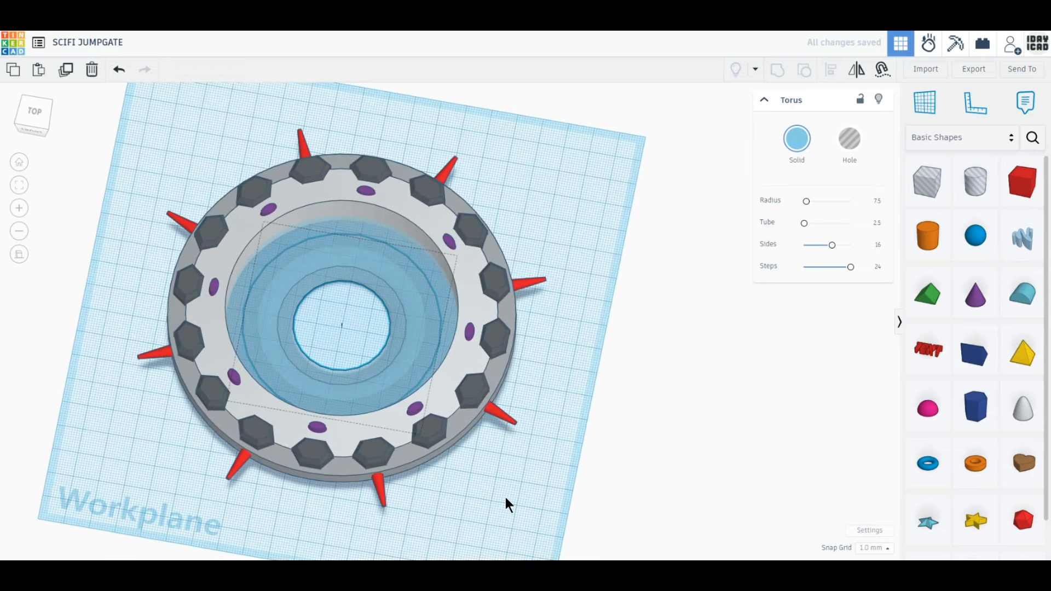
Step: Repeat the shrinking duplication of the torus until concentric ripples leave only a tiny hole in the middle
left_click(66, 76)
left_click(65, 77)
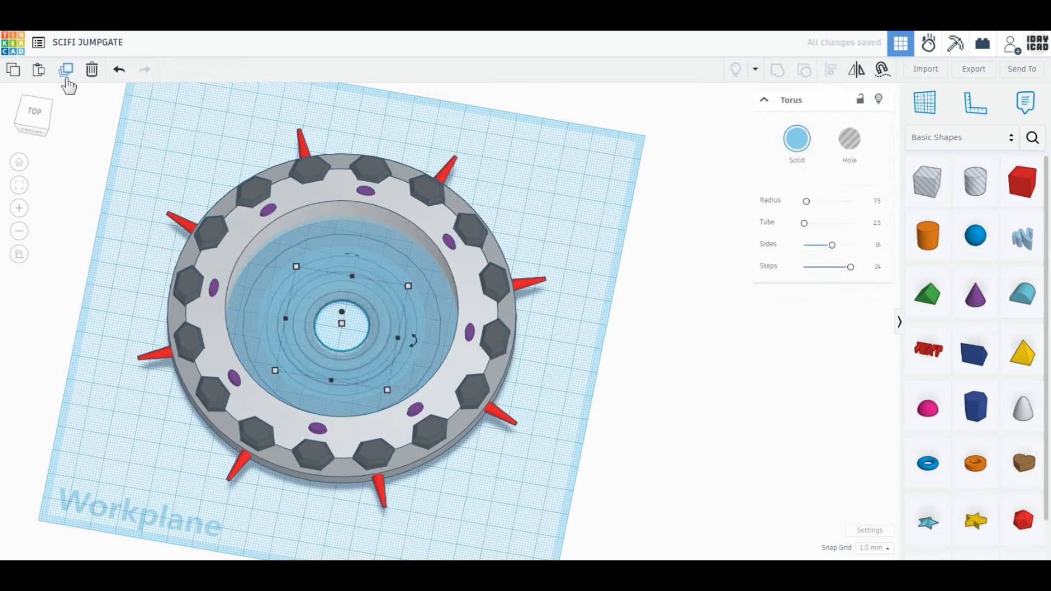
left_click(66, 77)
left_click(66, 76)
left_click(66, 76)
left_click(65, 77)
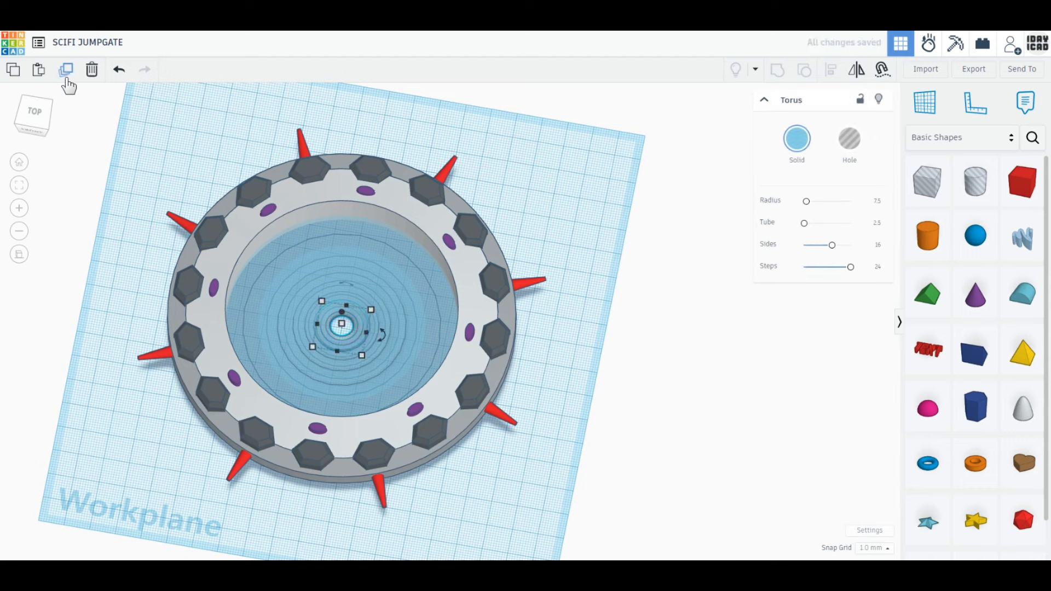
left_click(66, 76)
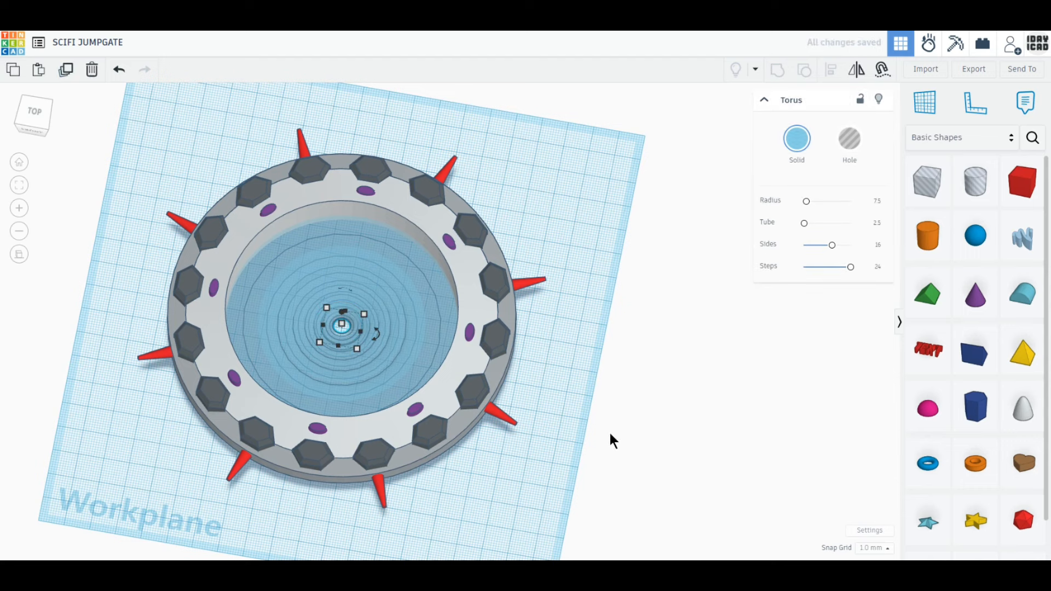
Step: Add a sphere beside the ring, set its height to 4 mm, and make it pale blue and transparent
left_click_drag(980, 243, 655, 347)
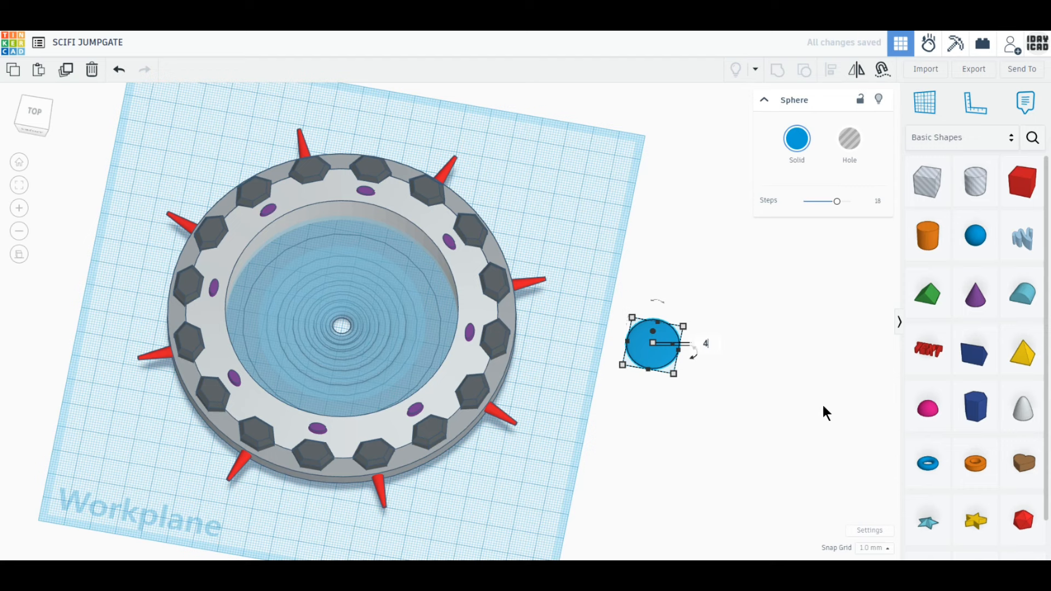
left_click(799, 158)
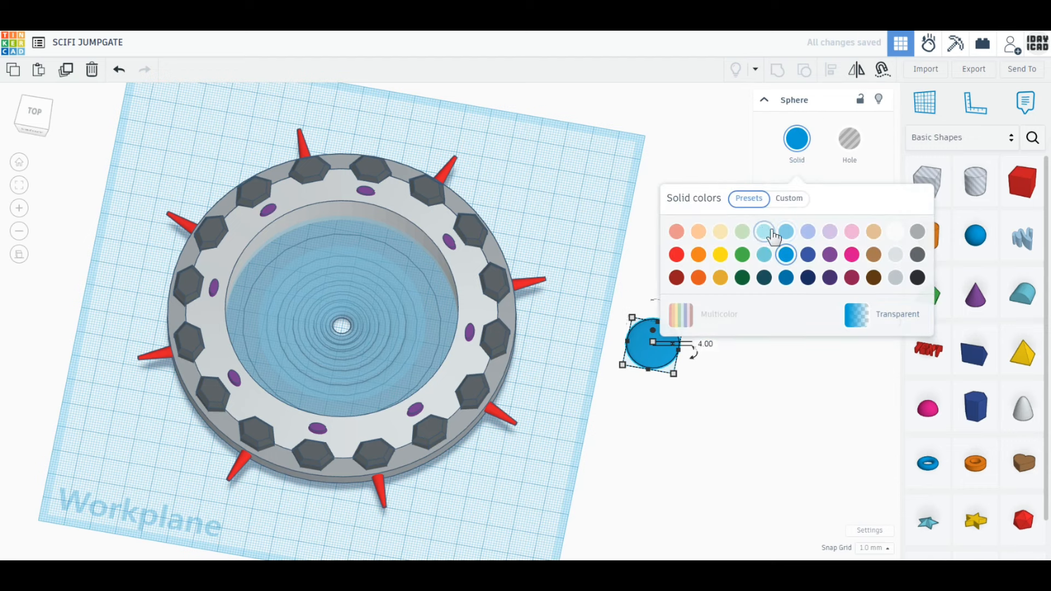
left_click(764, 231)
left_click(802, 140)
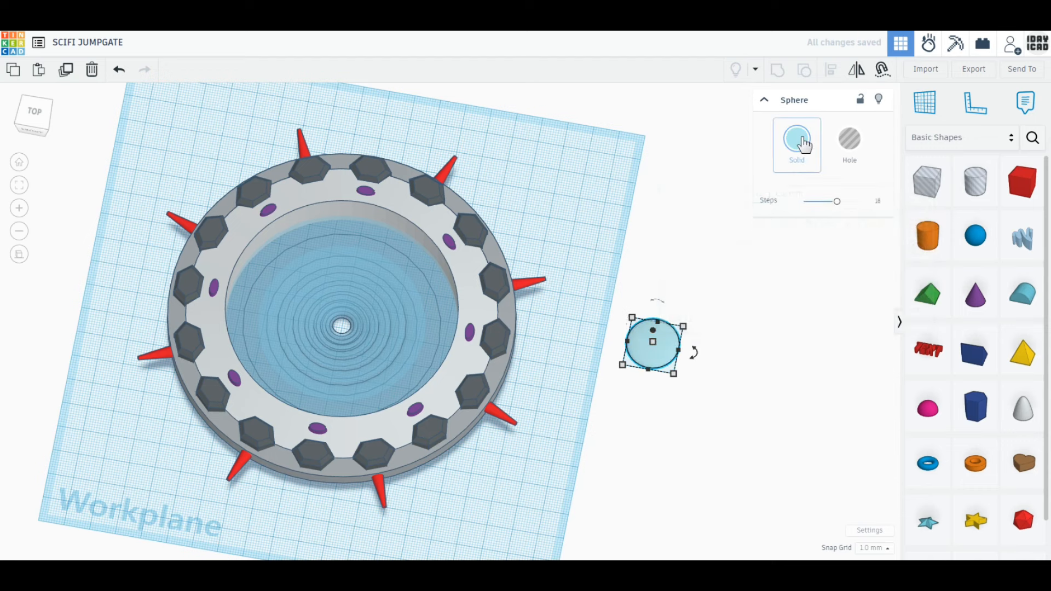
left_click(802, 140)
left_click(880, 316)
Step: Move the flattened sphere to the centre of the concentric torus ripples
left_click_drag(651, 353, 341, 334)
right_click_drag(679, 437, 657, 372)
left_click_drag(82, 120, 610, 444)
left_click(580, 470)
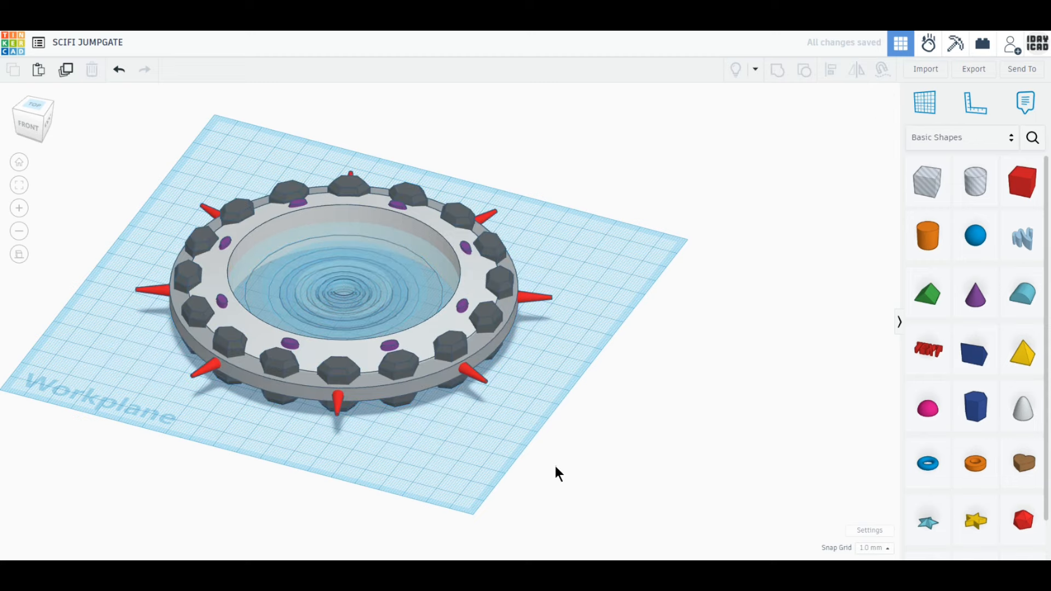
Step: Draw a jagged zigzag line as a Scribble shape beside the ring and show the model in orthographic home view
left_click_drag(1024, 252, 579, 442)
mouse_move(276, 334)
left_mouse_down()
mouse_move(422, 268)
mouse_move(747, 310)
left_mouse_up()
left_click(1003, 530)
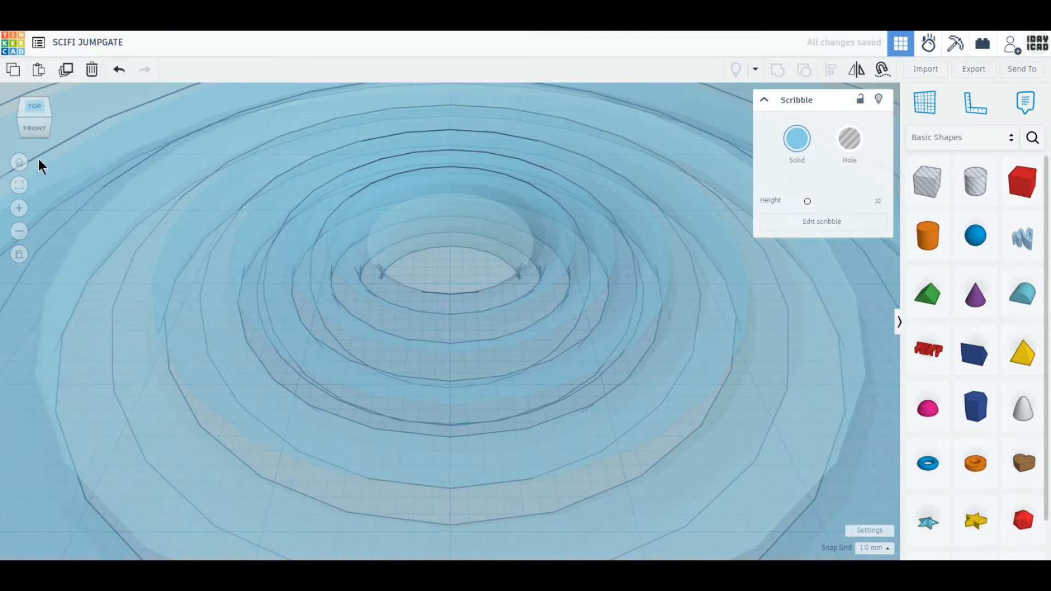
left_click(19, 162)
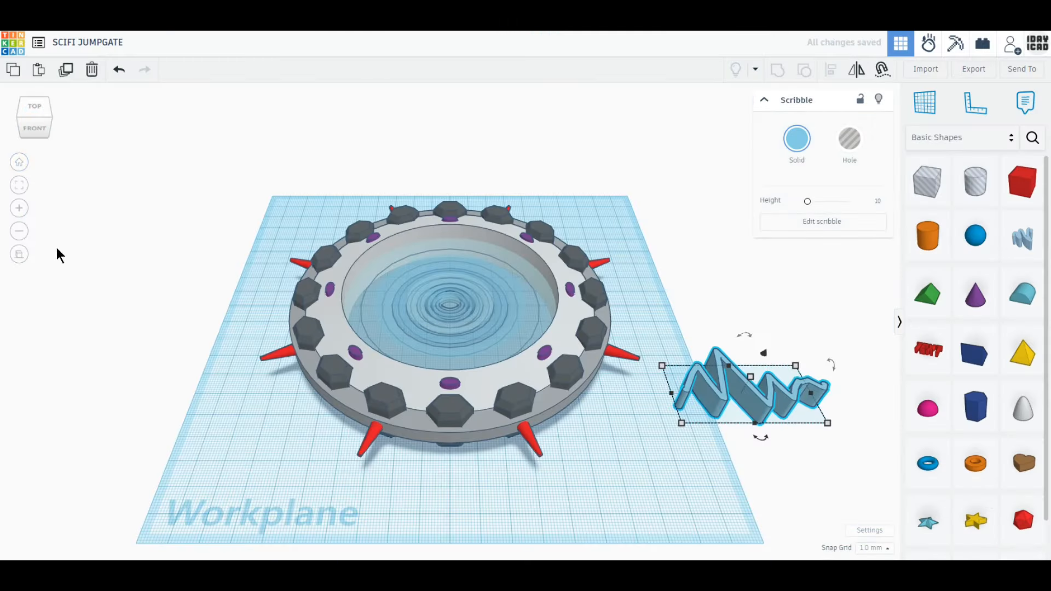
left_click(20, 255)
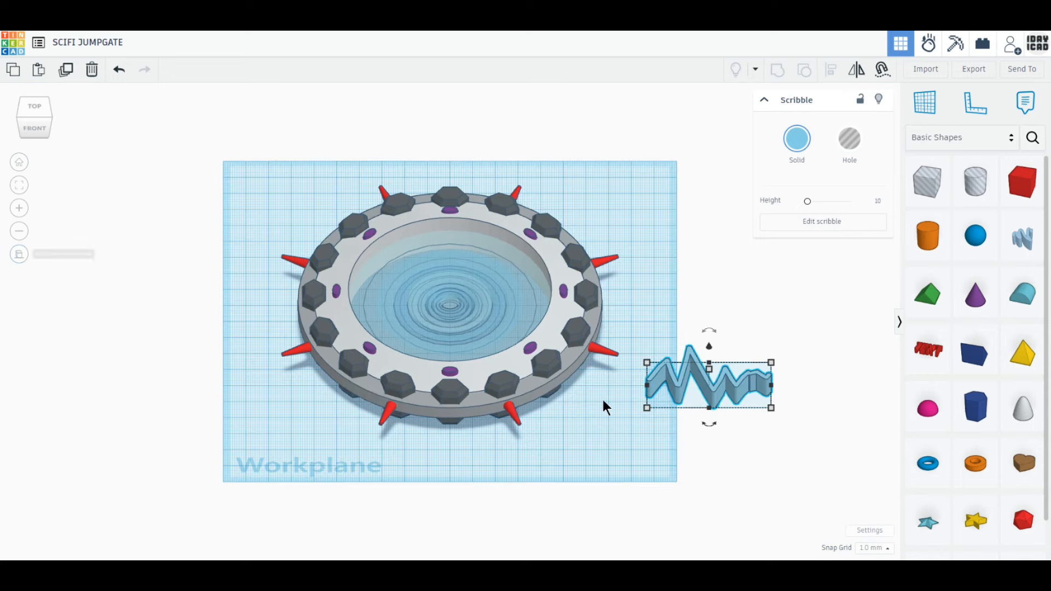
Step: Flatten the zigzag scribble to 8 mm deep and 1 mm tall
left_click(36, 110)
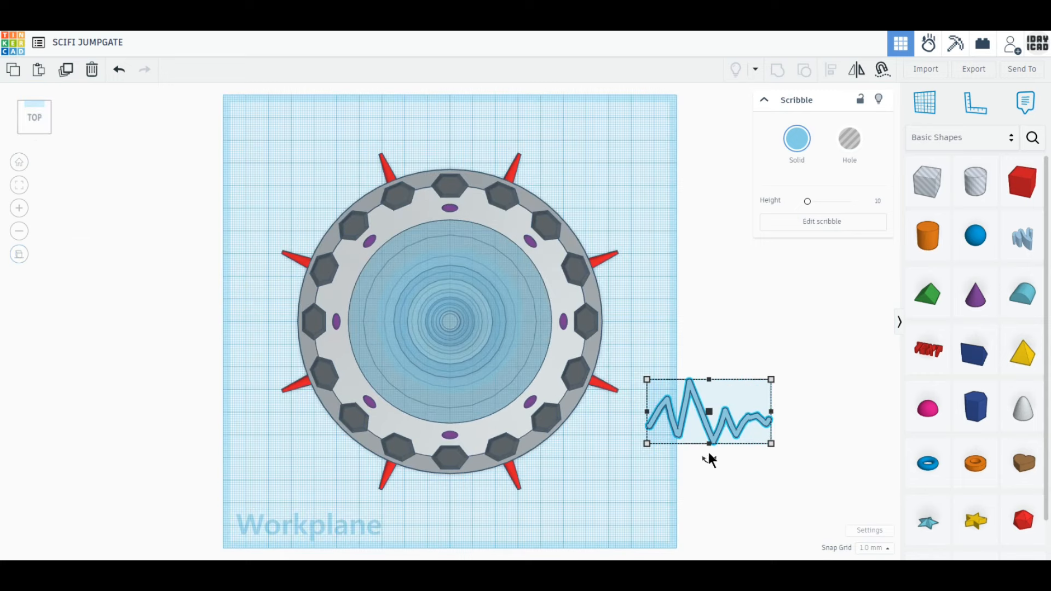
left_click_drag(706, 400, 706, 397)
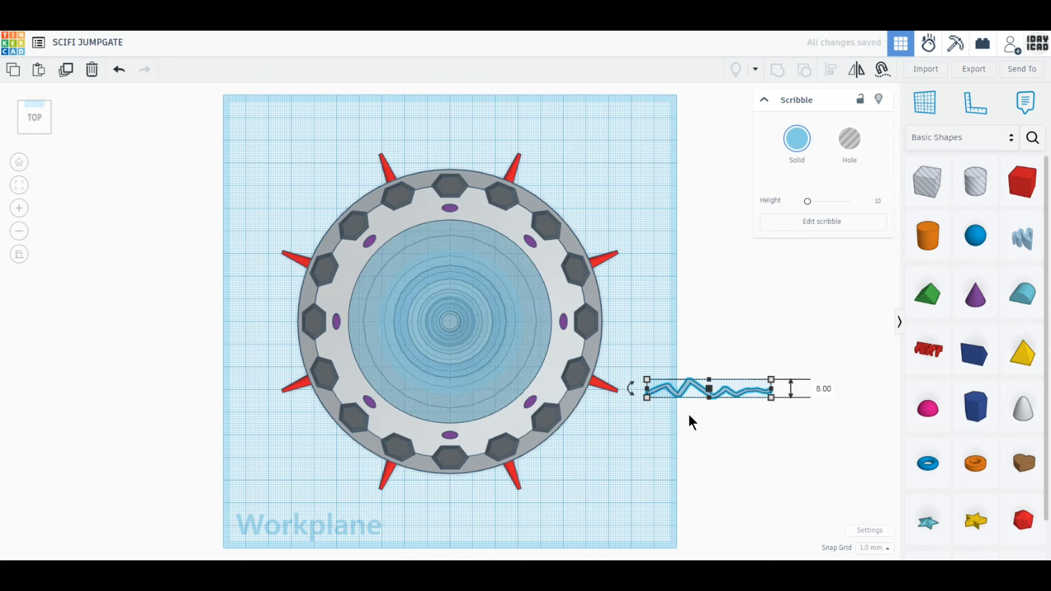
right_click_drag(687, 412, 705, 361)
left_click(707, 351)
left_click(758, 360)
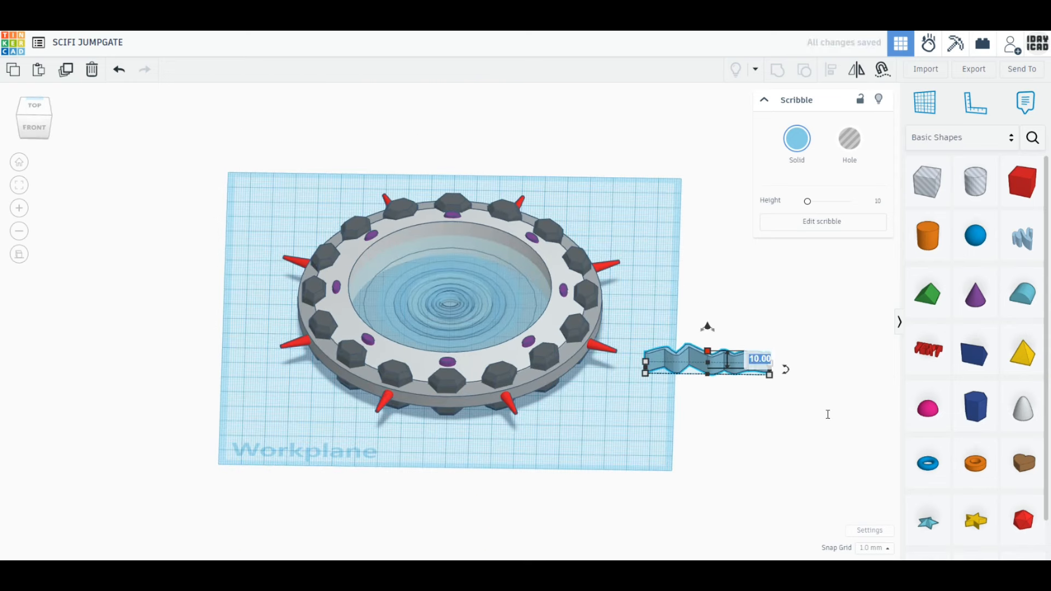
type("1")
key("Return")
Step: Colour the scribble white and move it onto the workplane in front of the ring, viewed from above
left_click(35, 108)
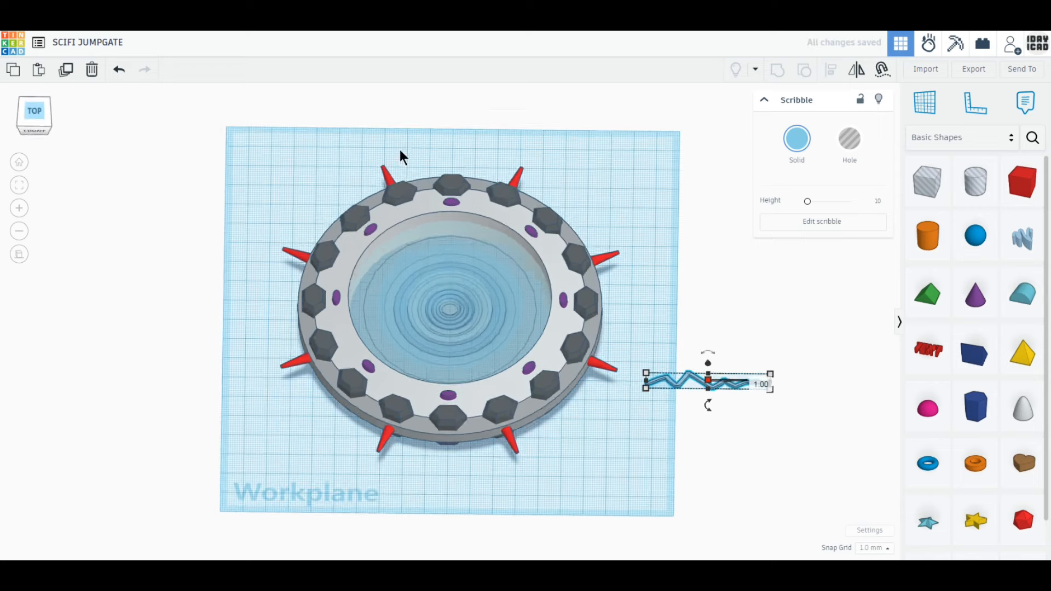
left_click(797, 139)
left_click(918, 232)
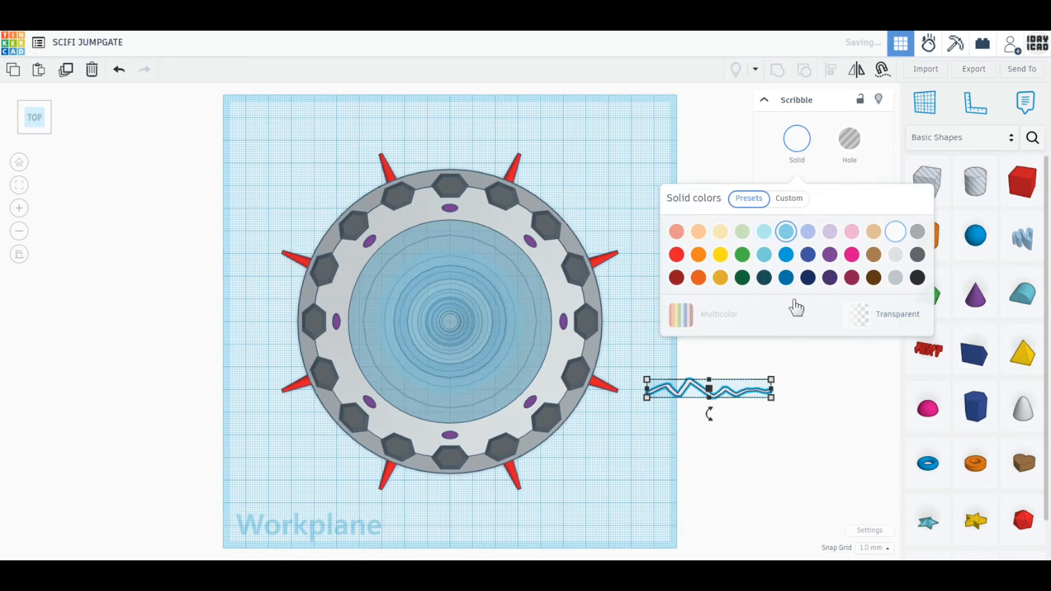
left_click(681, 392)
mouse_move(681, 392)
left_mouse_down()
mouse_move(451, 531)
mouse_move(372, 521)
left_mouse_up()
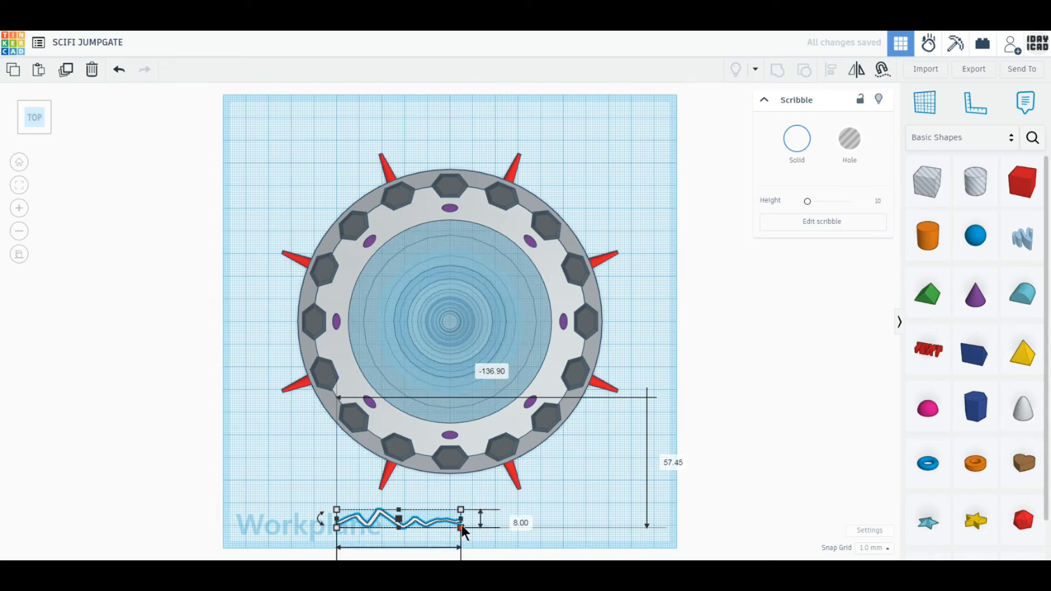
Step: Set the scribble's length to 40 mm
middle_click_drag(509, 482, 549, 354)
scroll(484, 446, "up", 2)
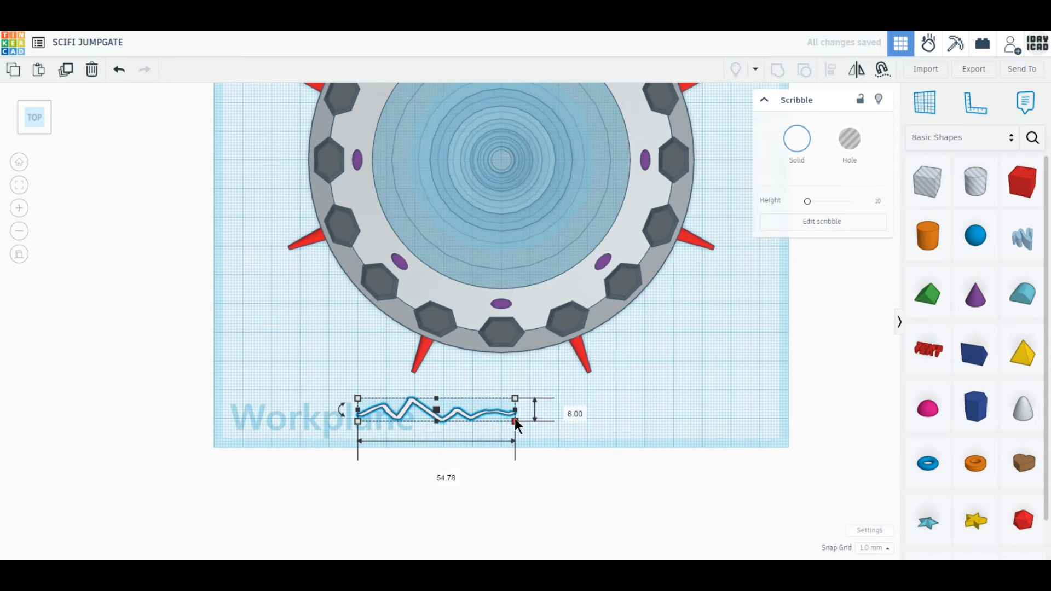
type("40")
key("Return")
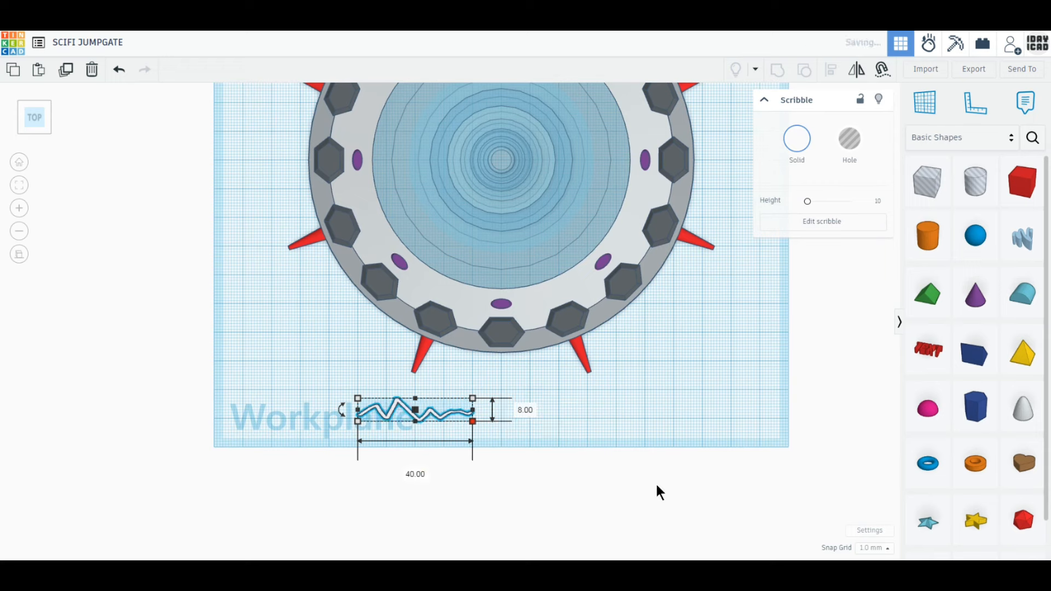
Step: Duplicate the scribble, place the copy about 61 mm to its right, and mirror the copy both horizontally and front to back
left_click(67, 77)
left_click_drag(387, 416, 563, 411)
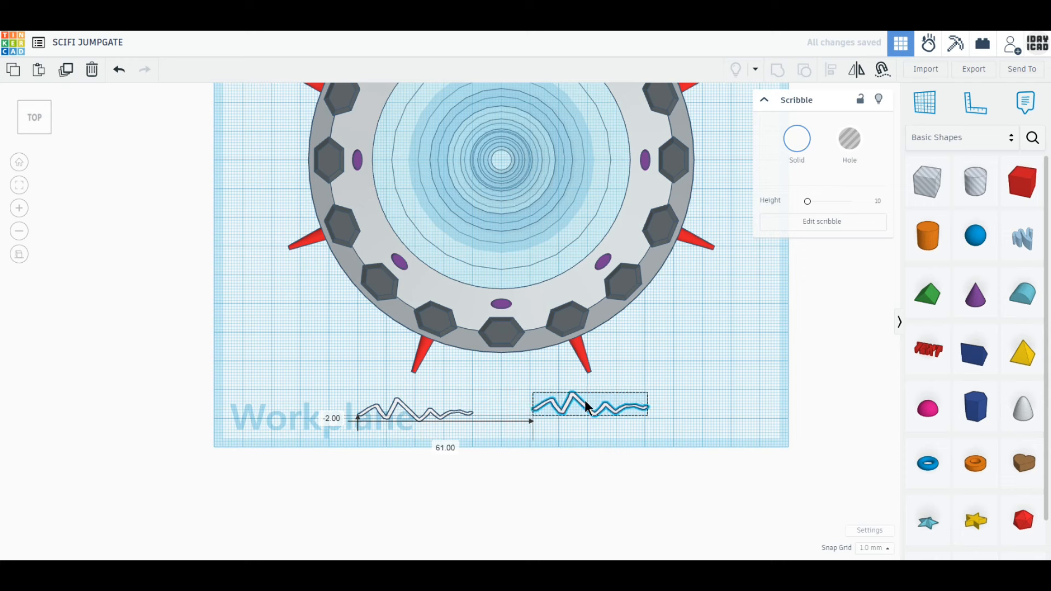
left_click(856, 74)
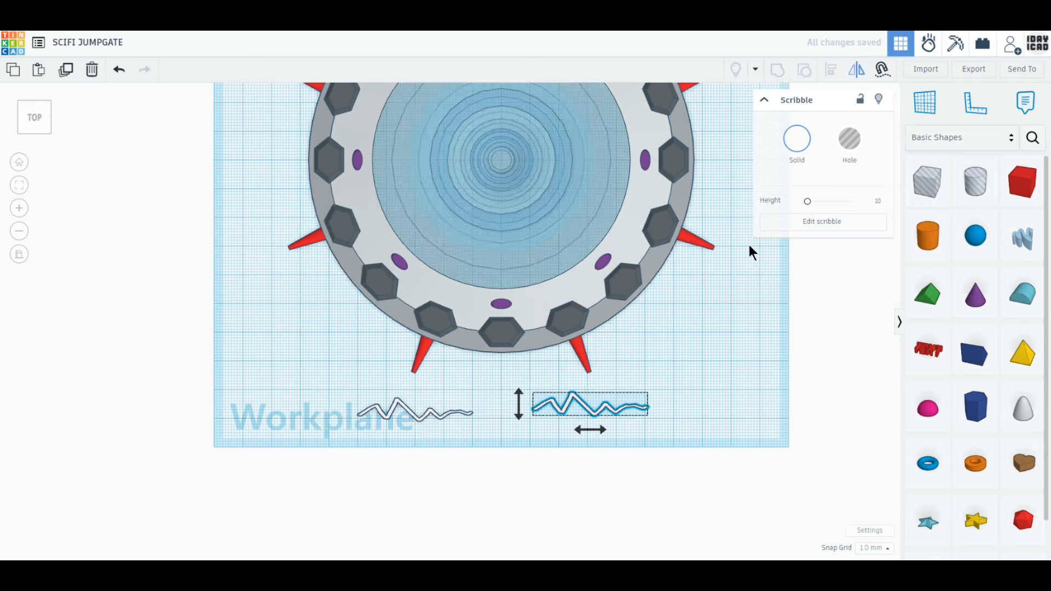
left_click(575, 429)
left_click(857, 70)
left_click(588, 430)
Step: Align the two scribbles on their centres in the front-to-back direction
left_click_drag(613, 464, 430, 402)
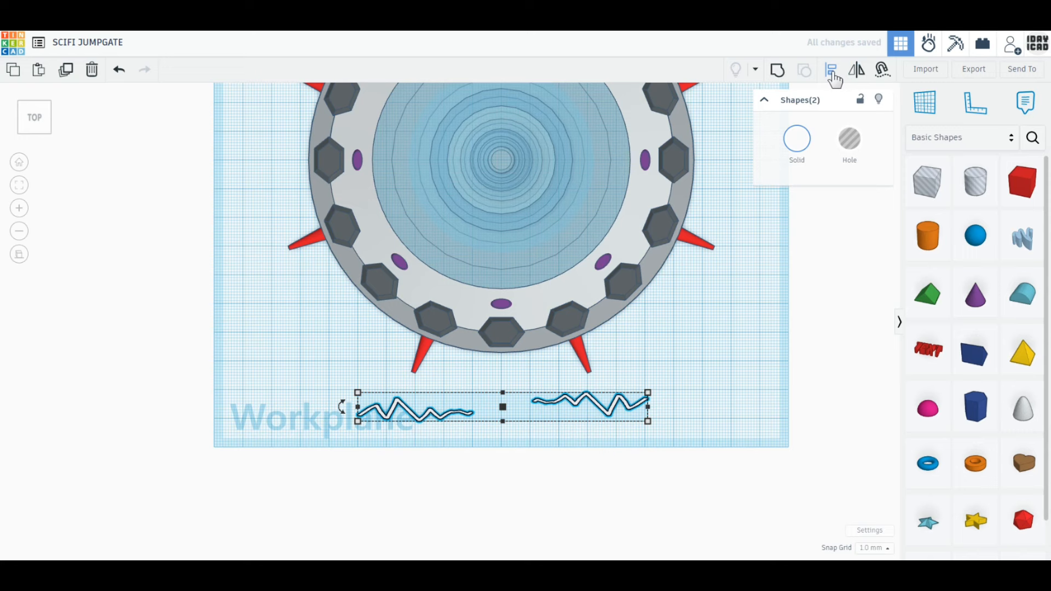
left_click(832, 71)
left_click(343, 407)
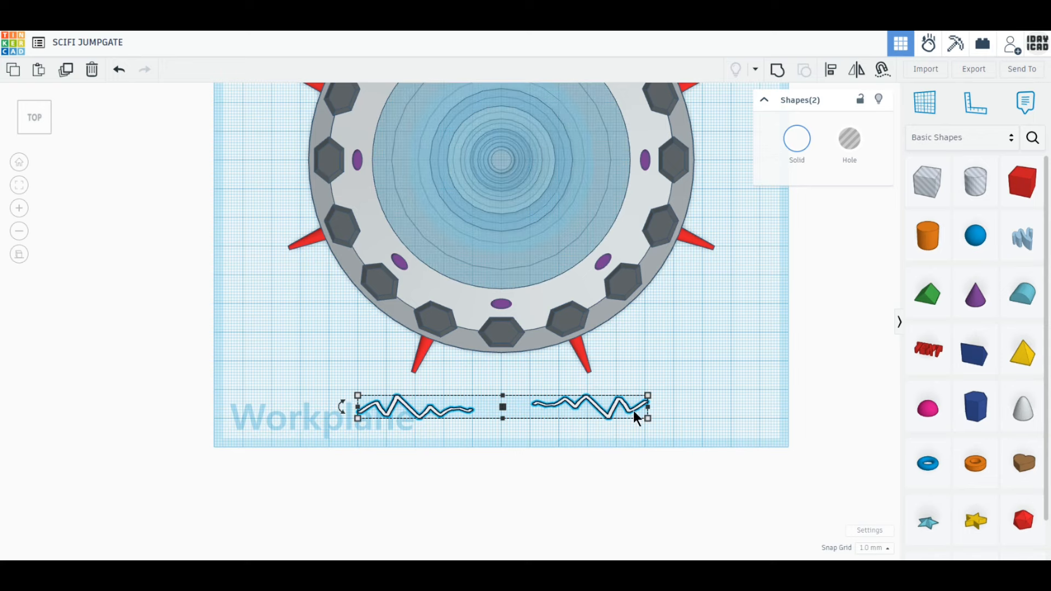
left_click(627, 453)
Step: Nudge the mirrored scribble slightly towards the front and left to line it up with the original
scroll(564, 440, "up", 3)
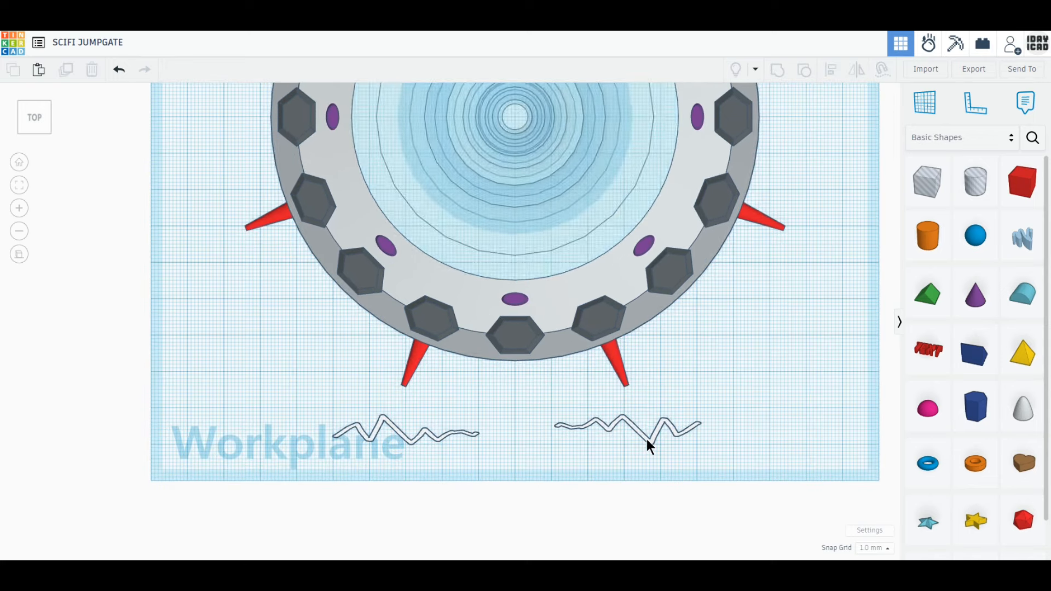
left_click(647, 439)
key("Down")
key("Down")
key("Down")
key("Down")
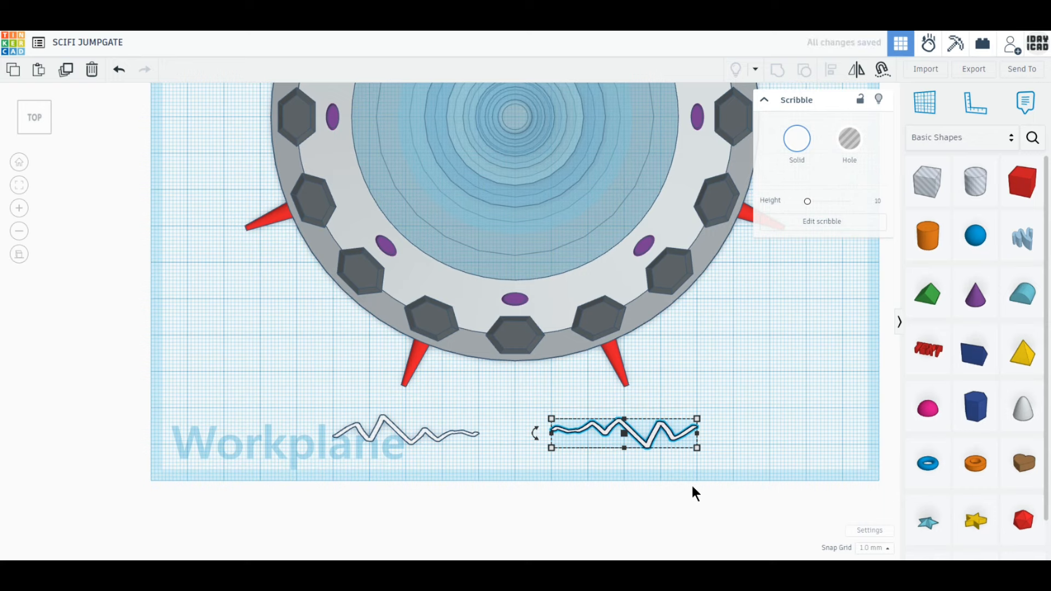
Step: Move both scribbles together about 84 mm right and 17 mm forward, clear of the ring
mouse_move(692, 504)
left_mouse_down()
mouse_move(388, 432)
mouse_move(496, 494)
left_mouse_up()
scroll(497, 494, "down", 2)
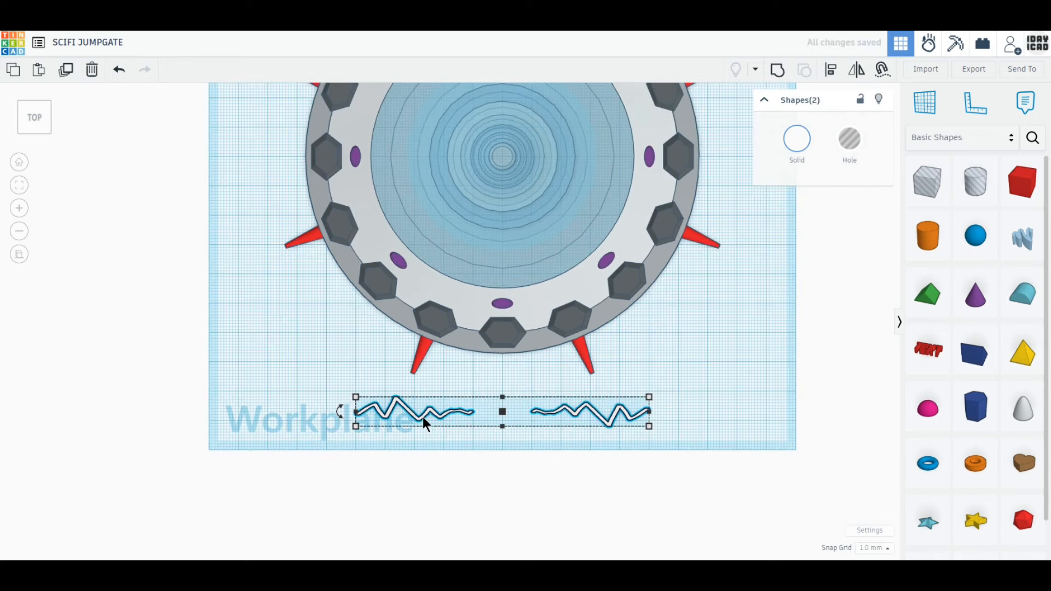
mouse_move(423, 418)
left_mouse_down()
mouse_move(614, 471)
mouse_move(670, 469)
left_mouse_up()
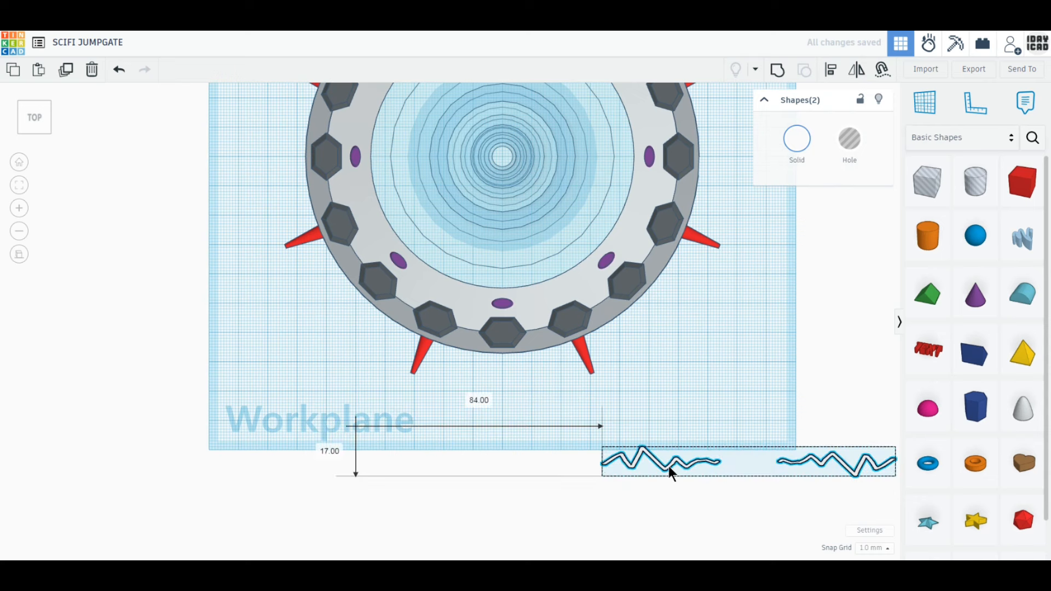
Step: Duplicate the scribble pair rotated 45° and repeat the duplication to form a starburst of eight lightning bolts
left_click(66, 71)
left_click_drag(583, 461, 590, 470)
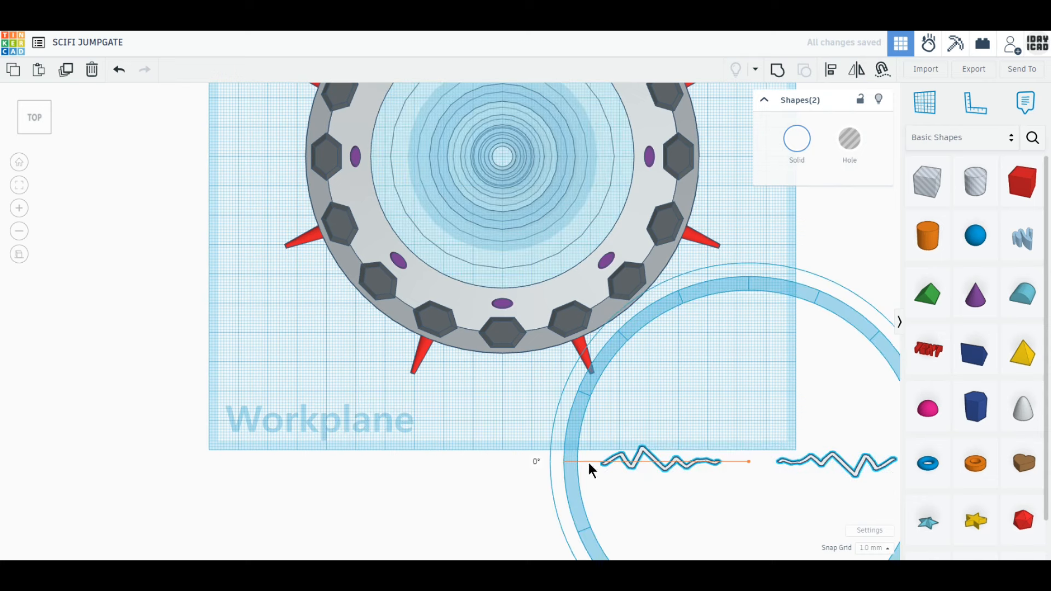
left_click_drag(629, 517, 669, 540)
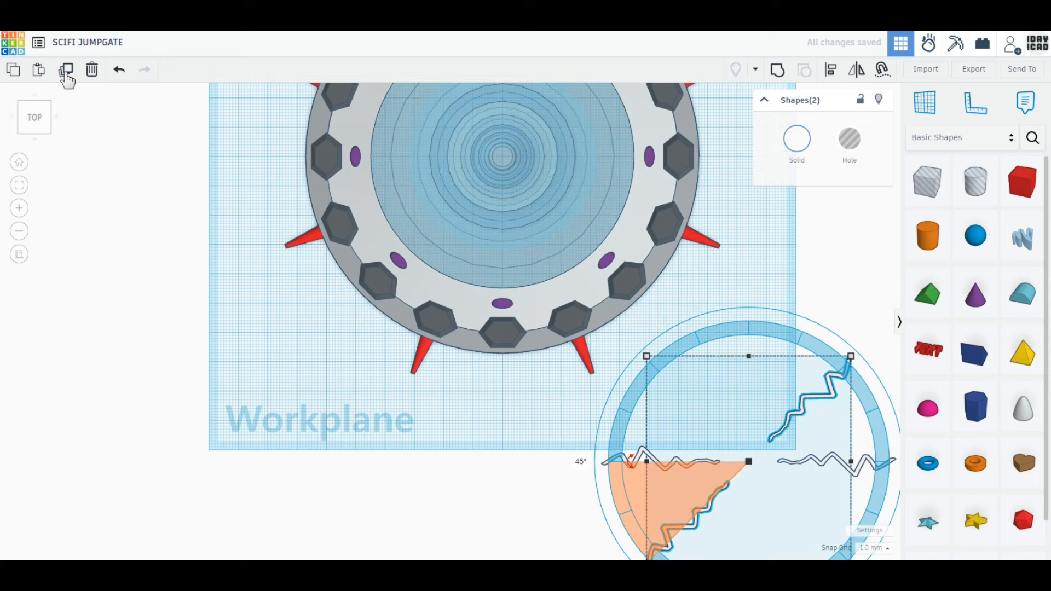
left_click(66, 72)
left_click(66, 72)
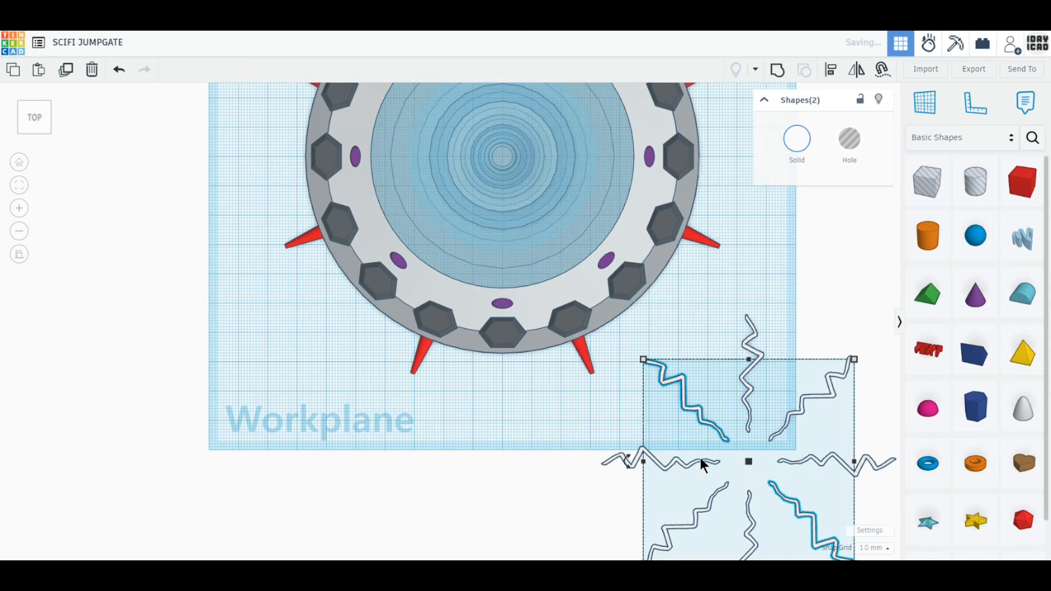
Step: Group the eight lightning bolts and move the group to the centre of the portal
left_click_drag(785, 523, 692, 399)
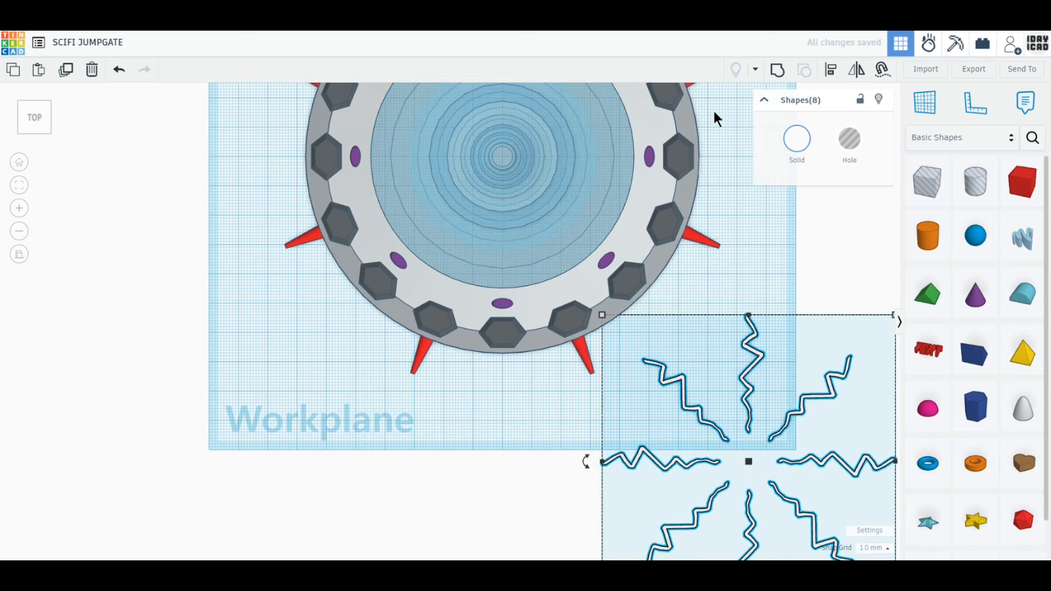
left_click(776, 72)
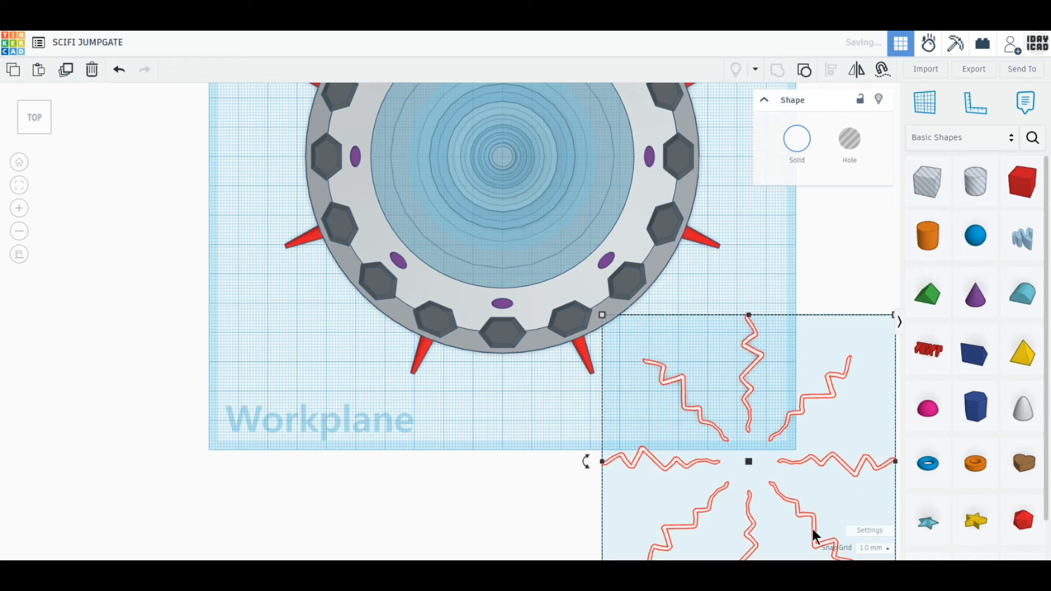
mouse_move(812, 529)
left_mouse_down()
mouse_move(573, 272)
mouse_move(556, 226)
mouse_move(567, 223)
left_mouse_up()
mouse_move(679, 381)
right_mouse_down()
mouse_move(629, 305)
mouse_move(713, 415)
mouse_move(676, 487)
right_mouse_up()
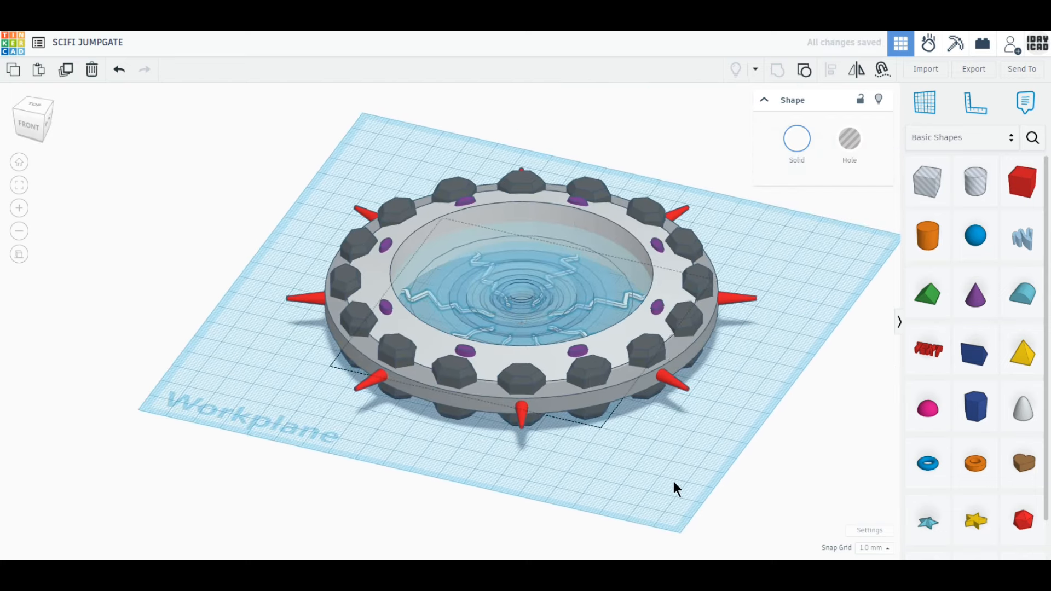
Step: Select the whole jumpgate and move it off towards the rear-left corner to free the workplane
middle_click_drag(673, 481, 672, 478)
left_click_drag(300, 144, 753, 446)
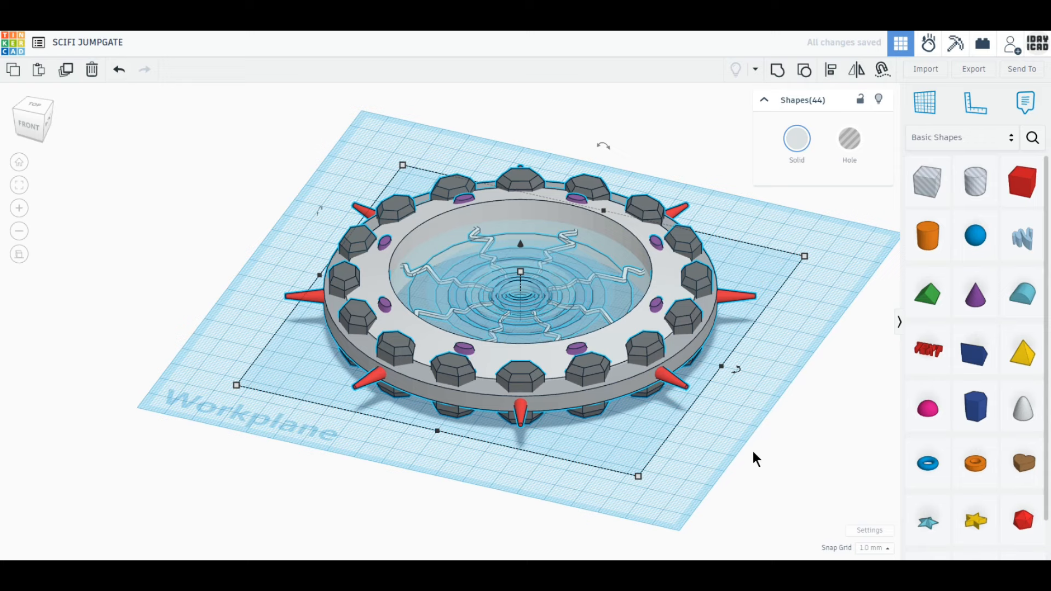
right_click_drag(681, 506, 744, 495)
left_click_drag(646, 365, 299, 271)
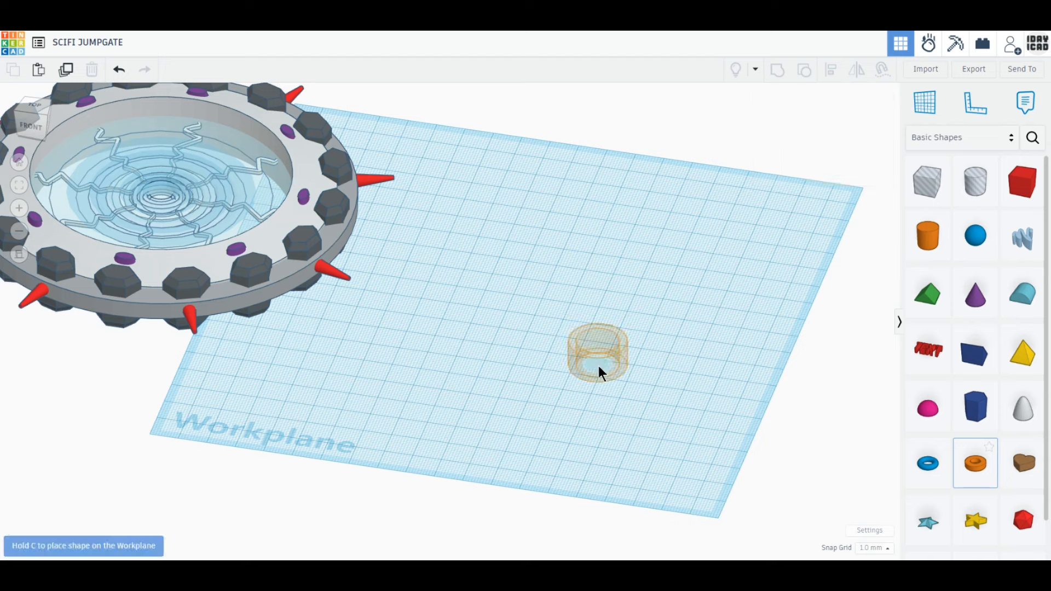
Step: Place a tube on the empty workplane with 64 sides and a bevel of 5
left_click(598, 365)
left_click_drag(824, 254, 882, 265)
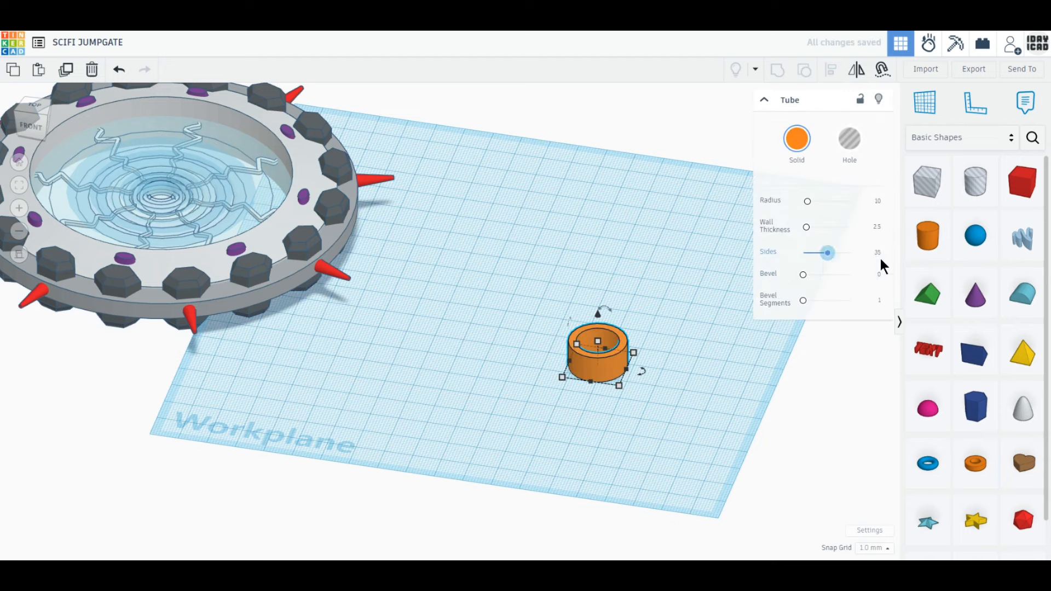
left_click_drag(805, 281, 957, 279)
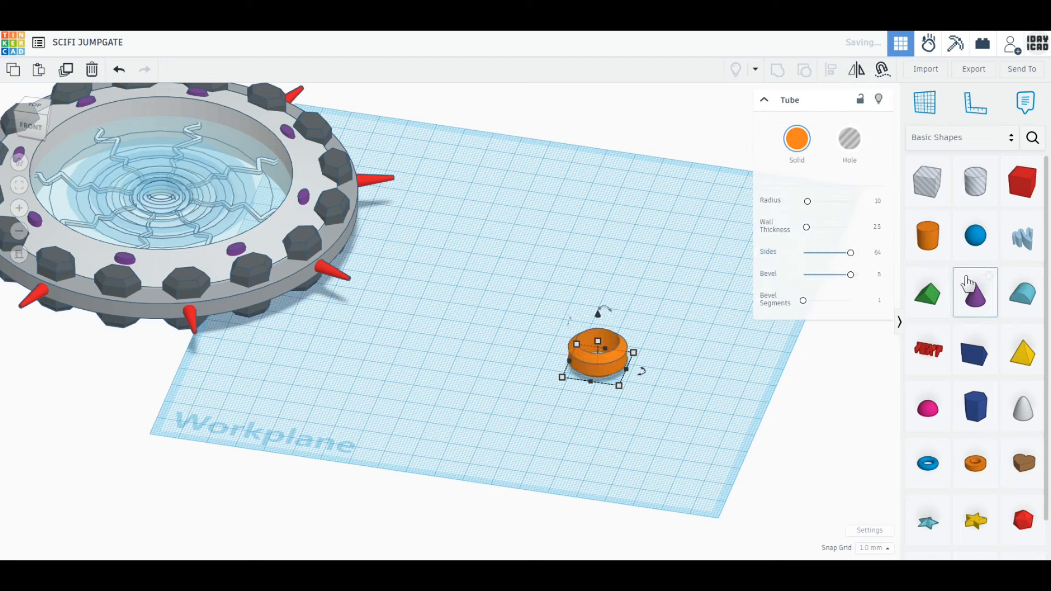
Step: Add a box behind the tube with an edge radius of 4, 1 step and a height of 60 mm
left_click(1022, 182)
left_click(615, 257)
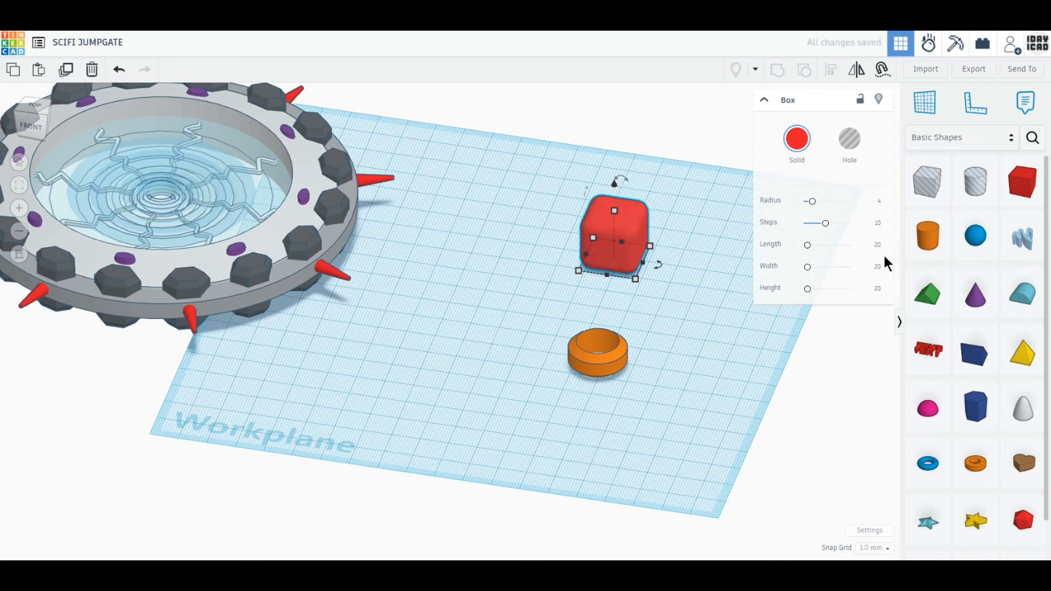
left_click_drag(825, 223, 755, 230)
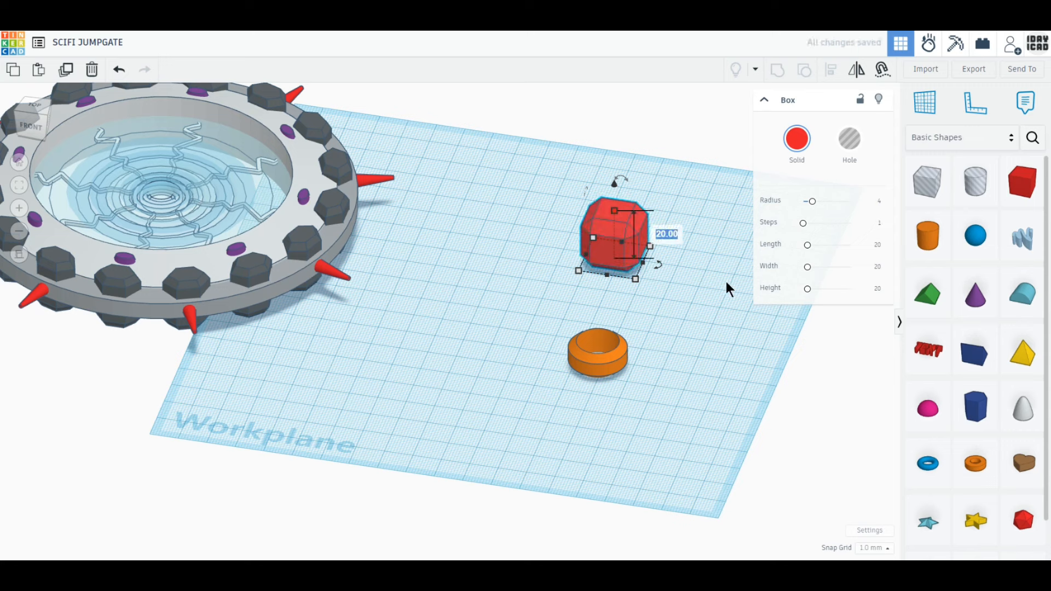
type("60")
key("Return")
Step: Set the tall box's depth to 12 mm and colour it light grey
middle_click_drag(698, 346, 679, 485)
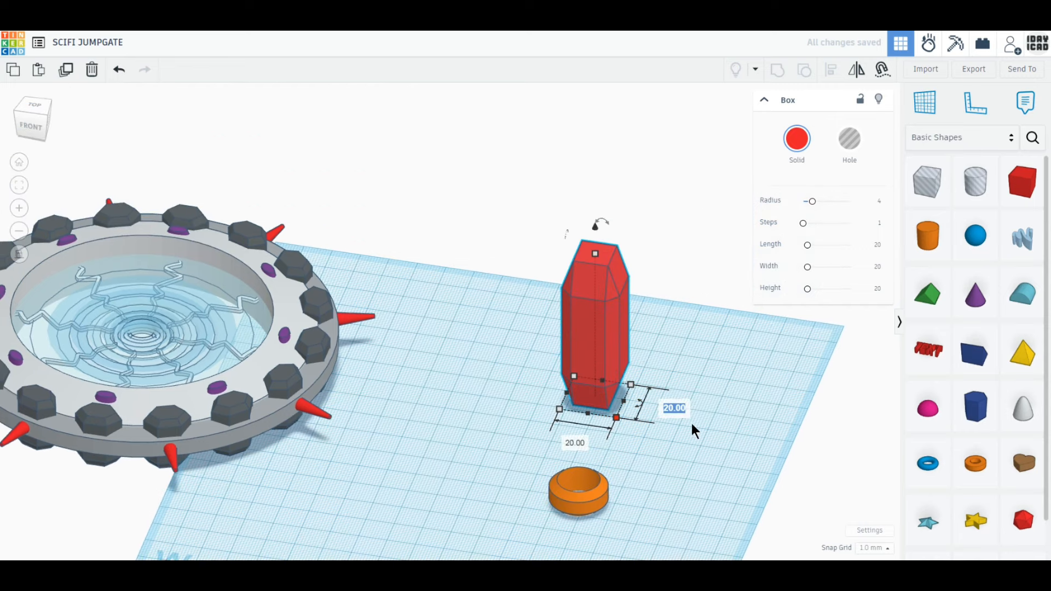
type("12")
key("Return")
left_click(803, 147)
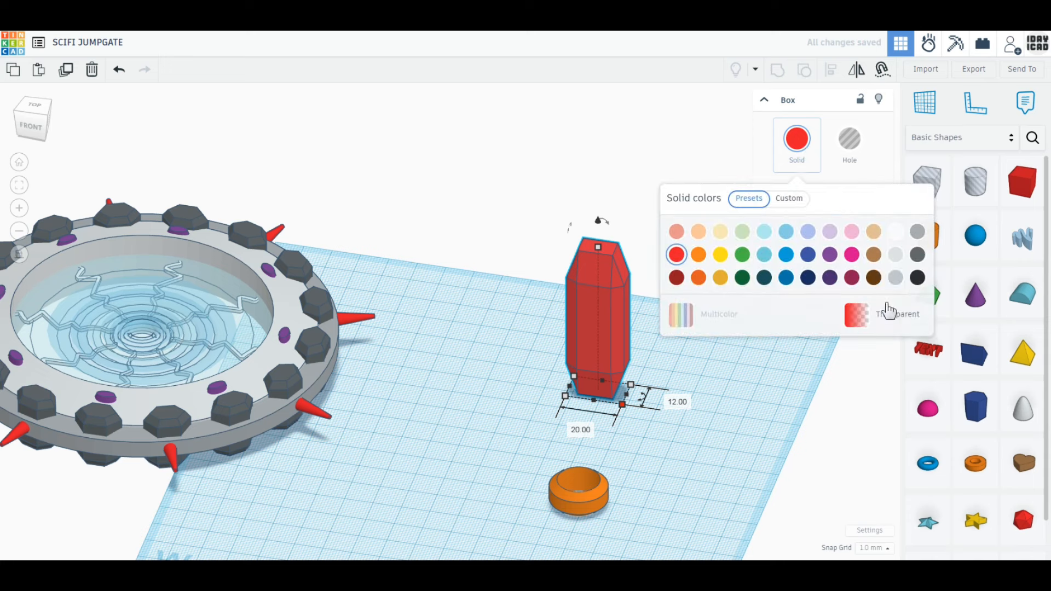
left_click(895, 278)
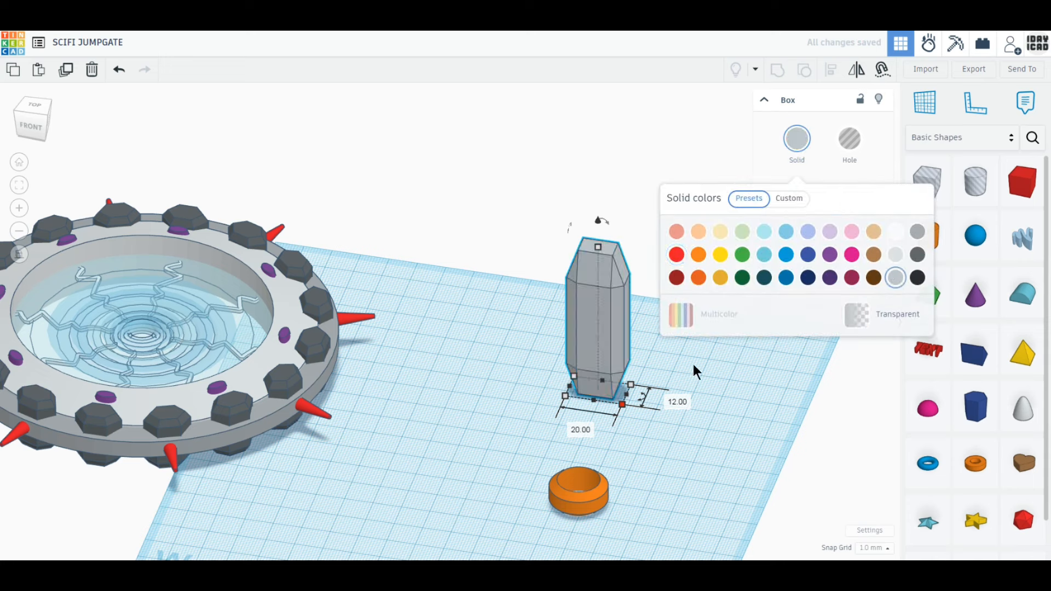
Step: Duplicate the light grey box, place the copy beside it to the left and make it 30 mm wide and 20 mm deep
left_click(66, 78)
left_click_drag(551, 350, 506, 354)
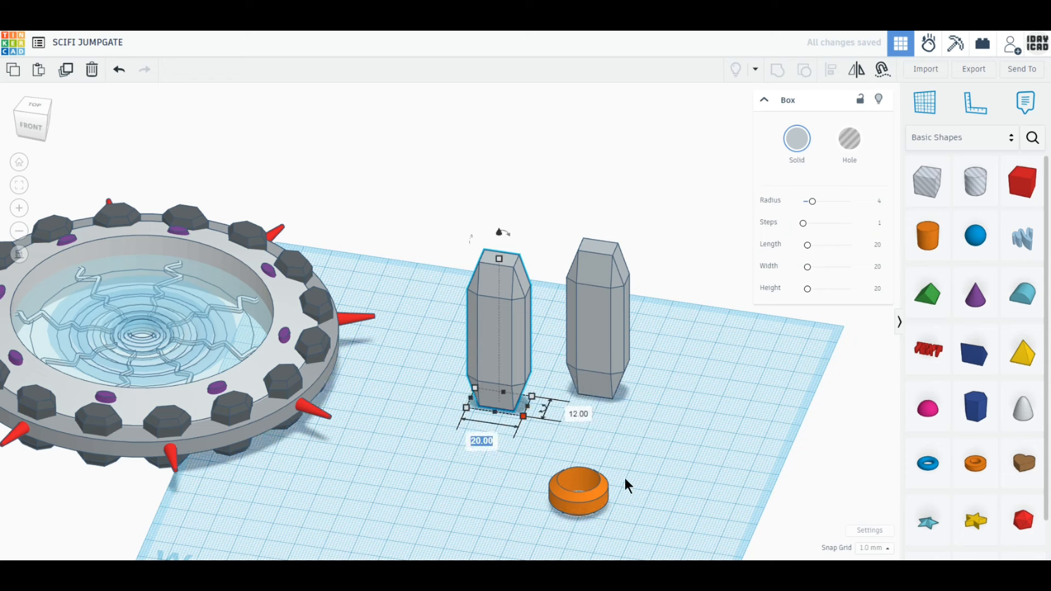
type("30")
key("Return")
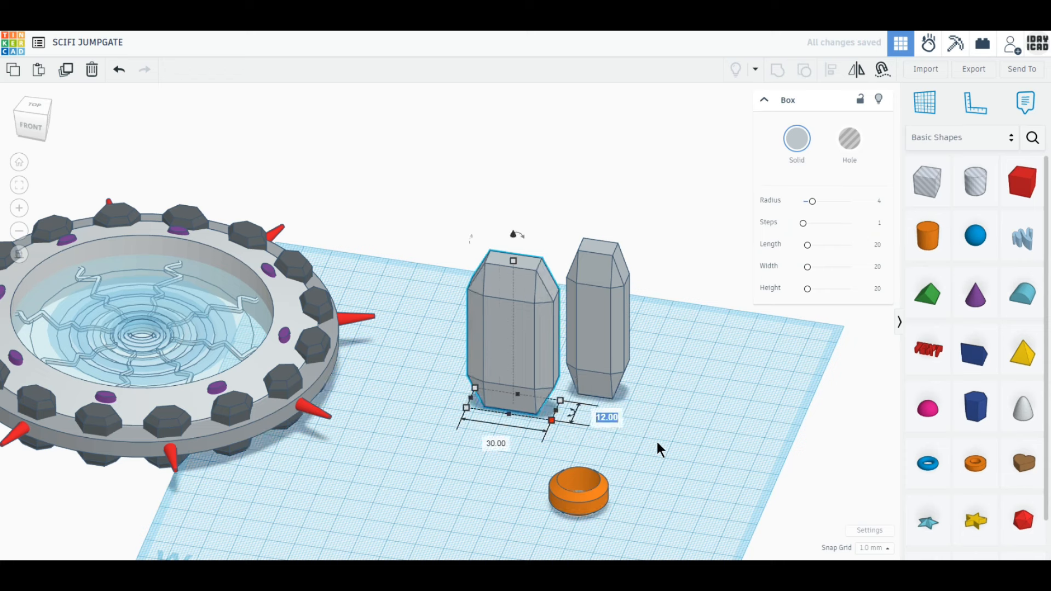
type("20")
key("Return")
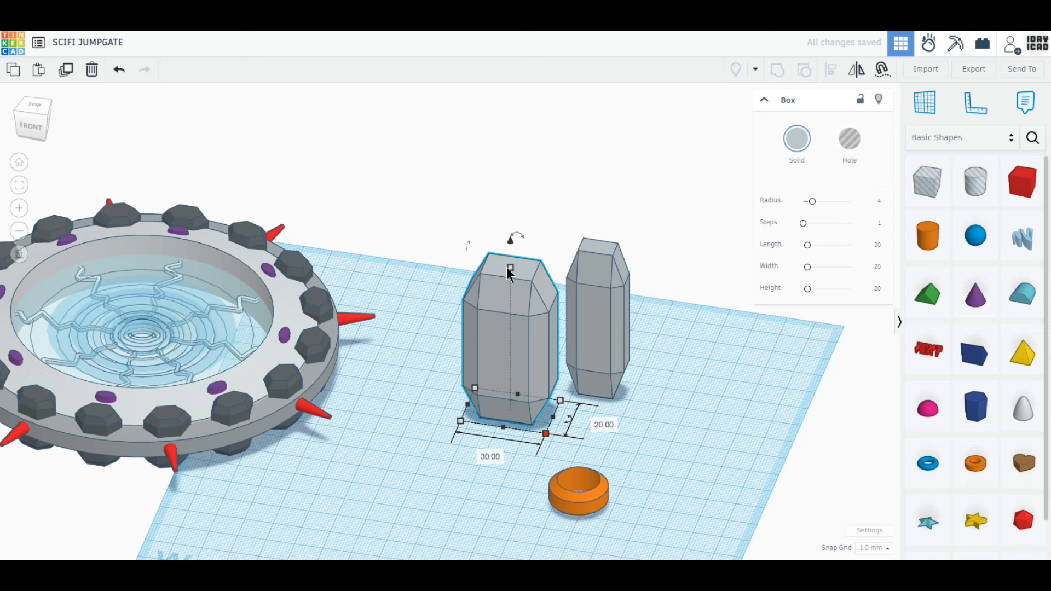
Step: Set the height of the original, slimmer box to 80 mm
mouse_move(508, 271)
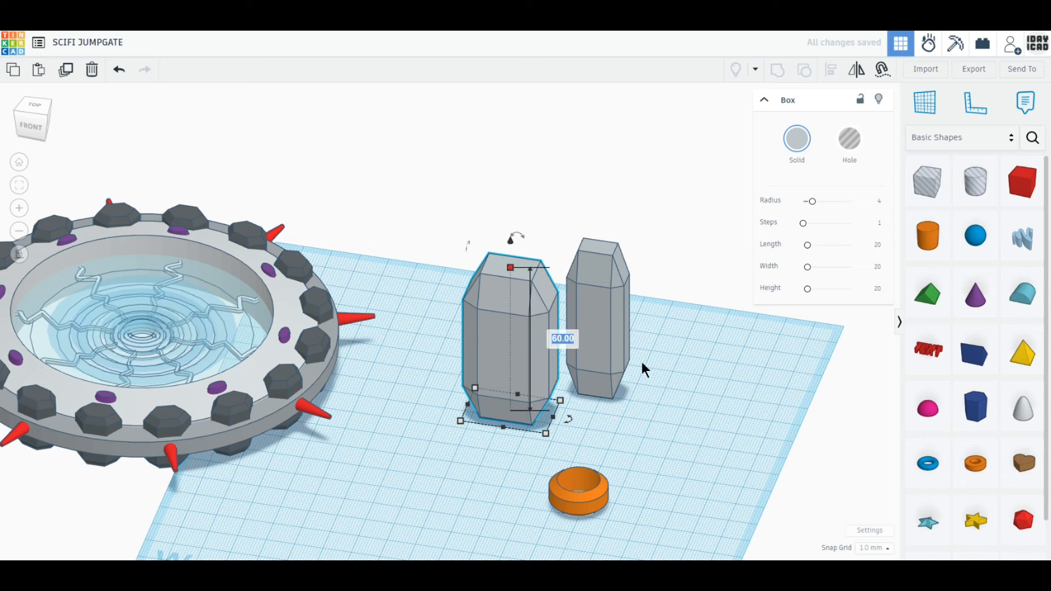
left_click(602, 301)
mouse_move(597, 247)
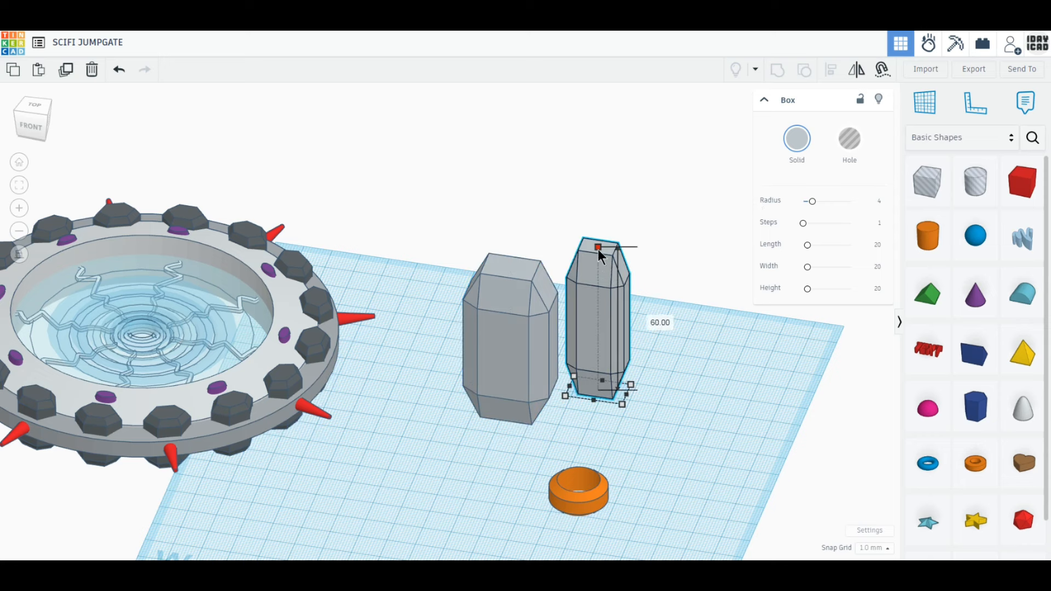
type("80")
key("Return")
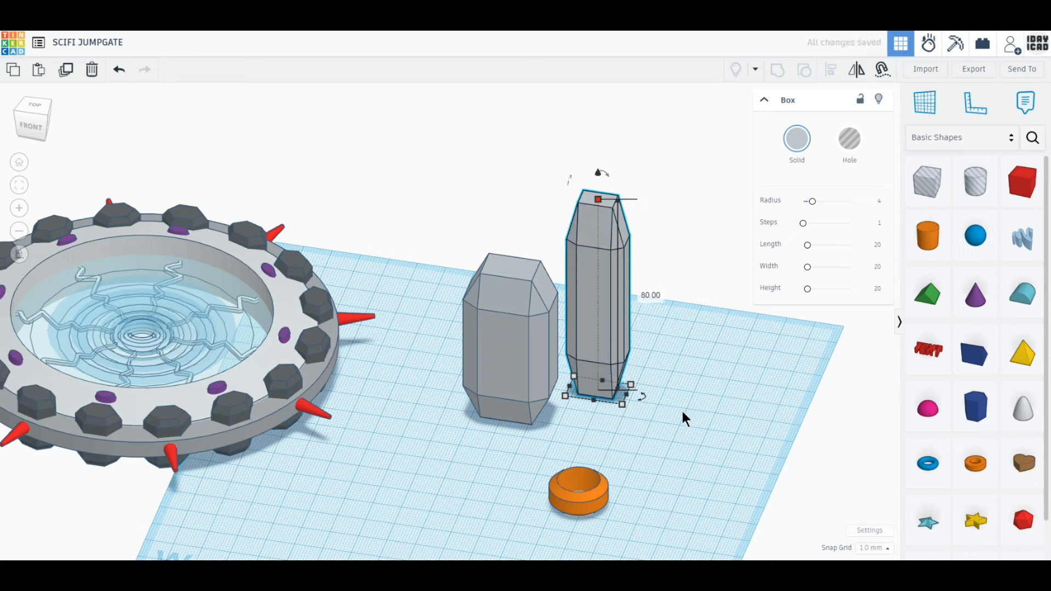
Step: Colour the wider box dark grey
left_click(481, 370)
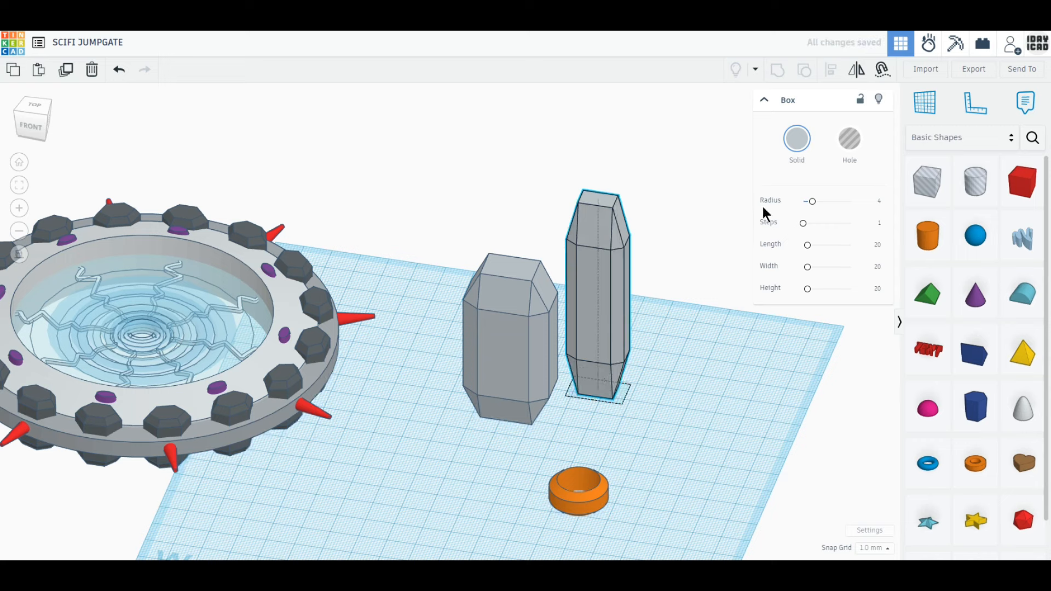
left_click(793, 144)
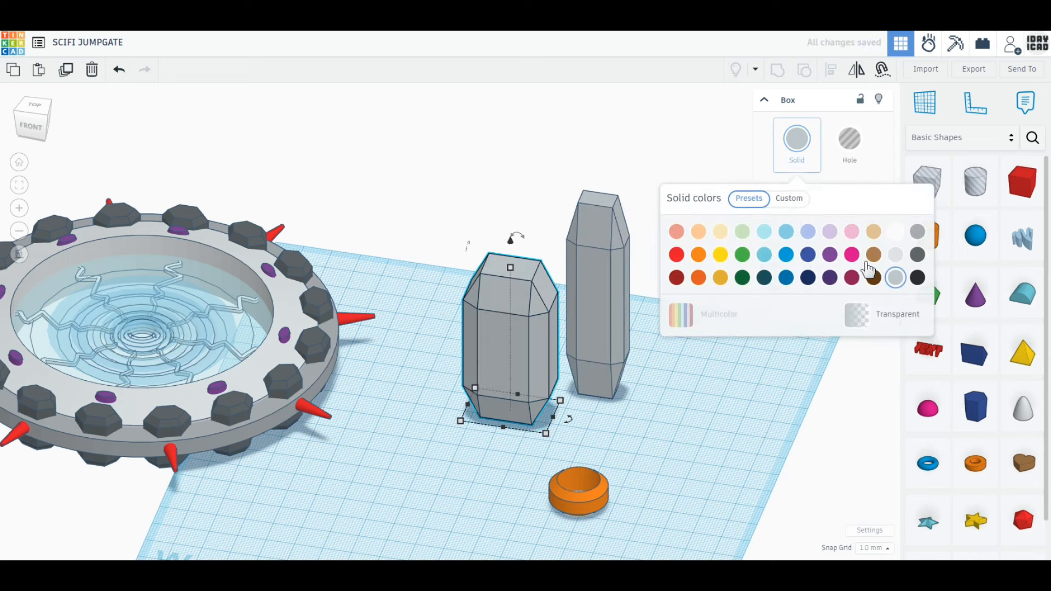
left_click(917, 231)
left_click(917, 258)
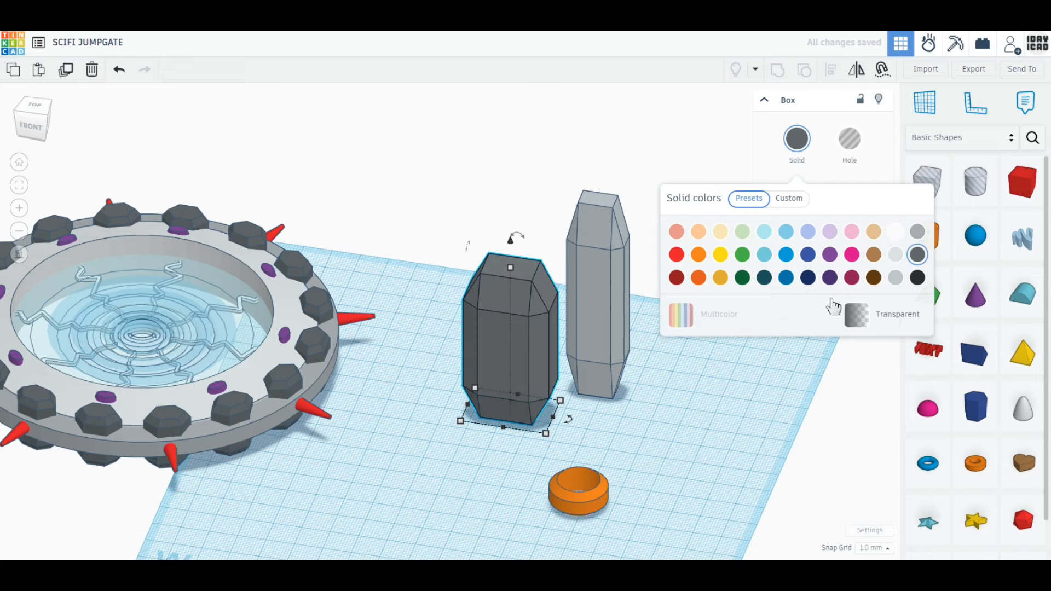
left_click(730, 451)
Step: Bring the slim box close to the dark grey box and align both on their centres in width and depth
left_click(33, 105)
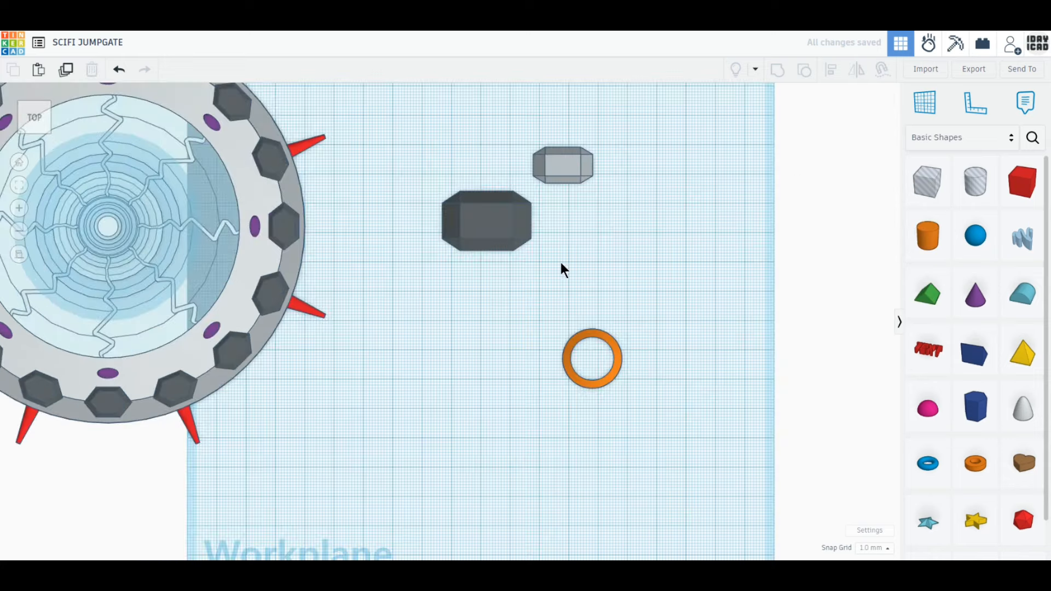
left_click_drag(565, 168, 574, 274)
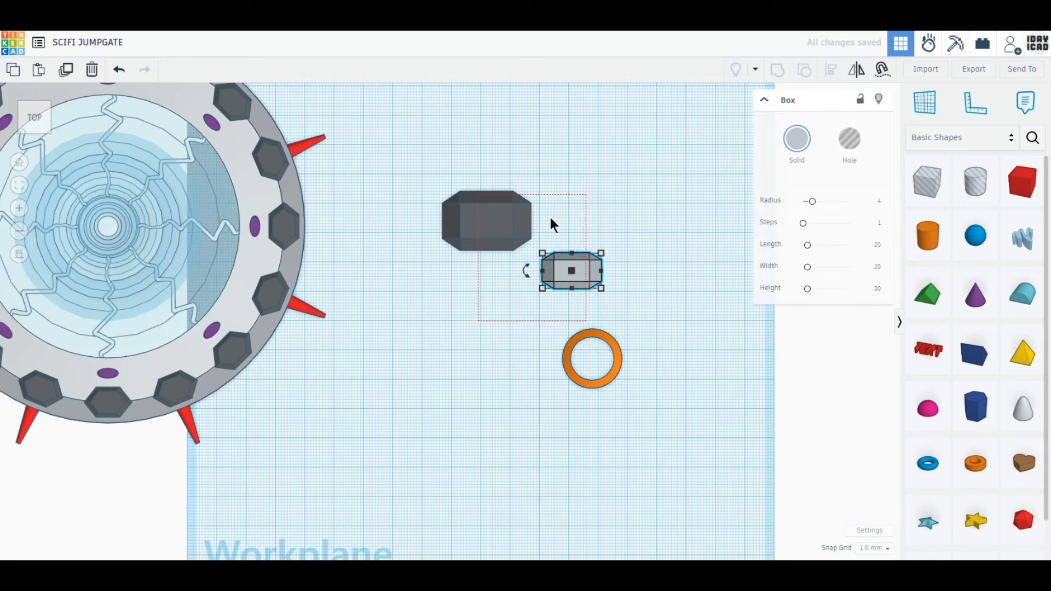
left_click_drag(550, 218, 435, 186)
left_click(830, 70)
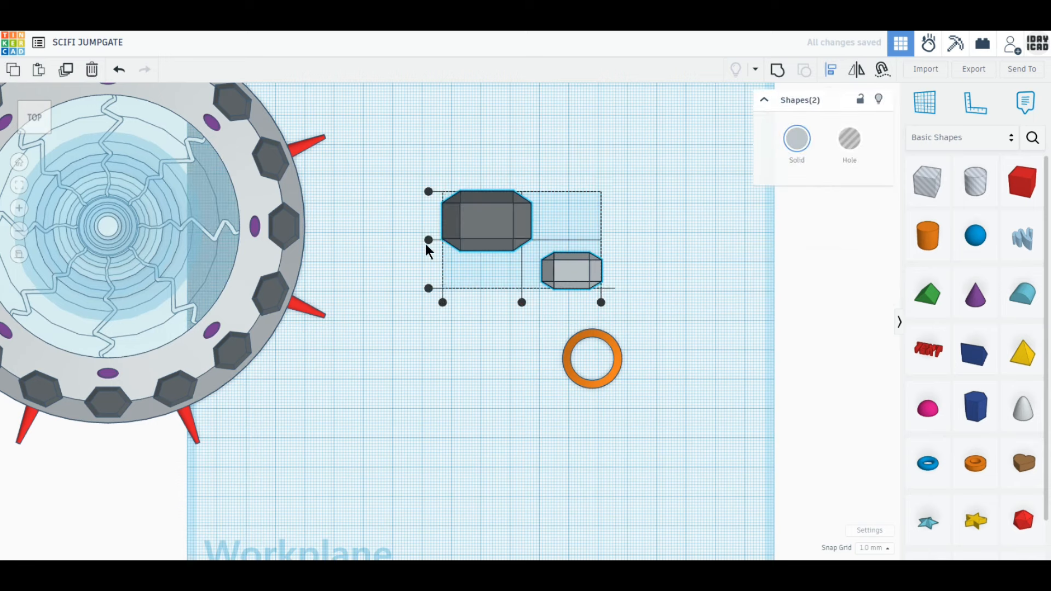
left_click(428, 241)
left_click(522, 284)
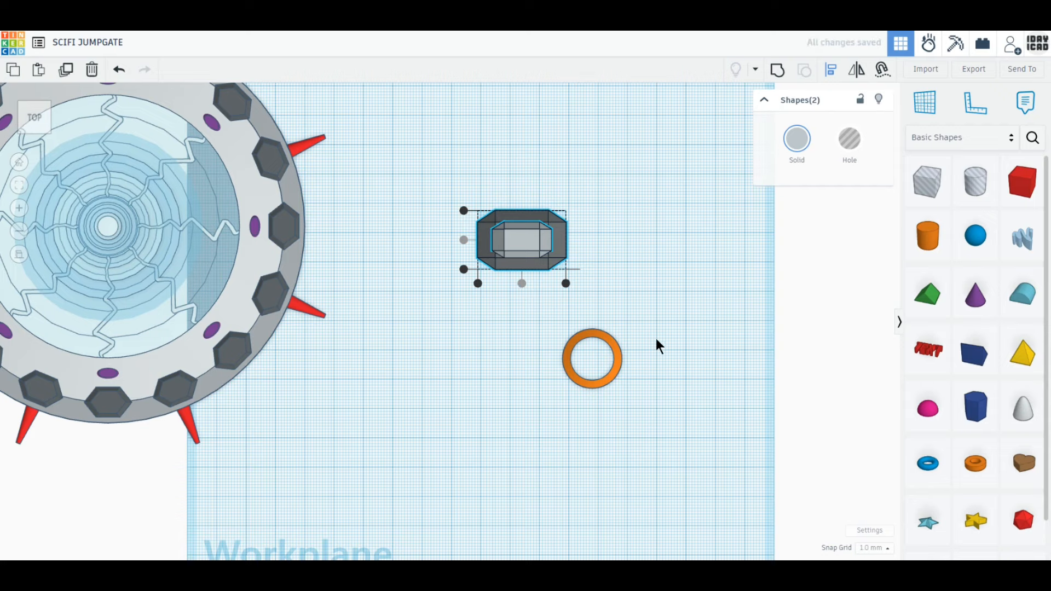
Step: Raise the dark grey box 50 mm above the workplane along the slim box
right_click_drag(655, 339, 659, 379)
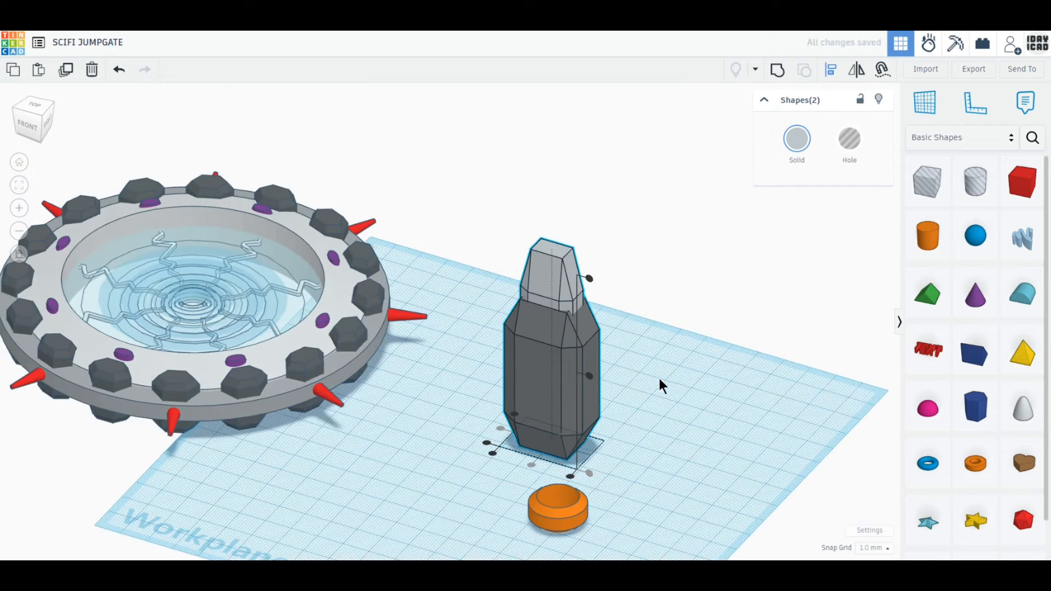
left_click(555, 392)
left_click(563, 363)
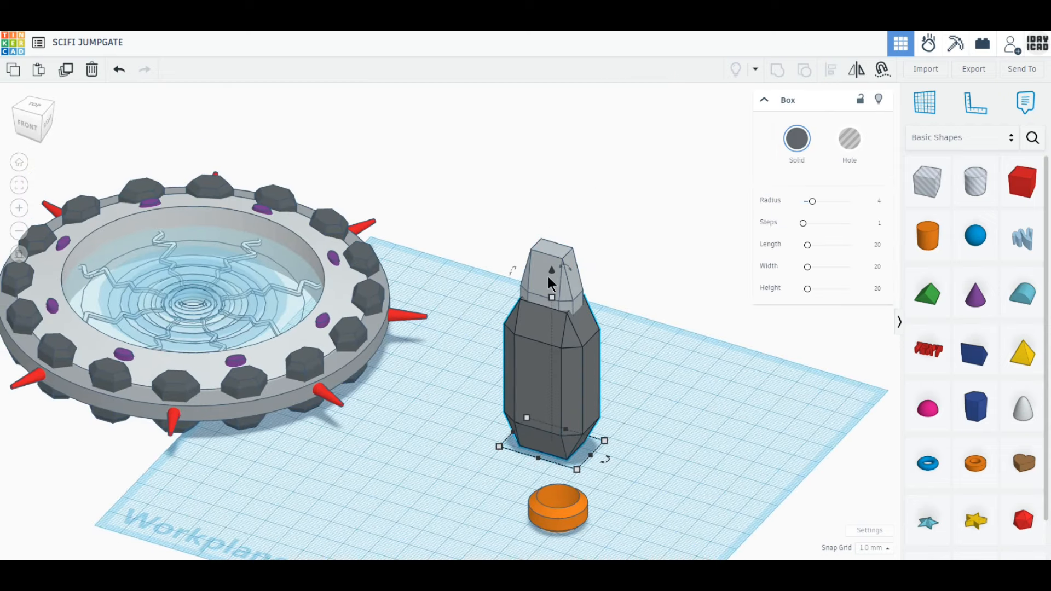
left_click_drag(548, 278, 566, 156)
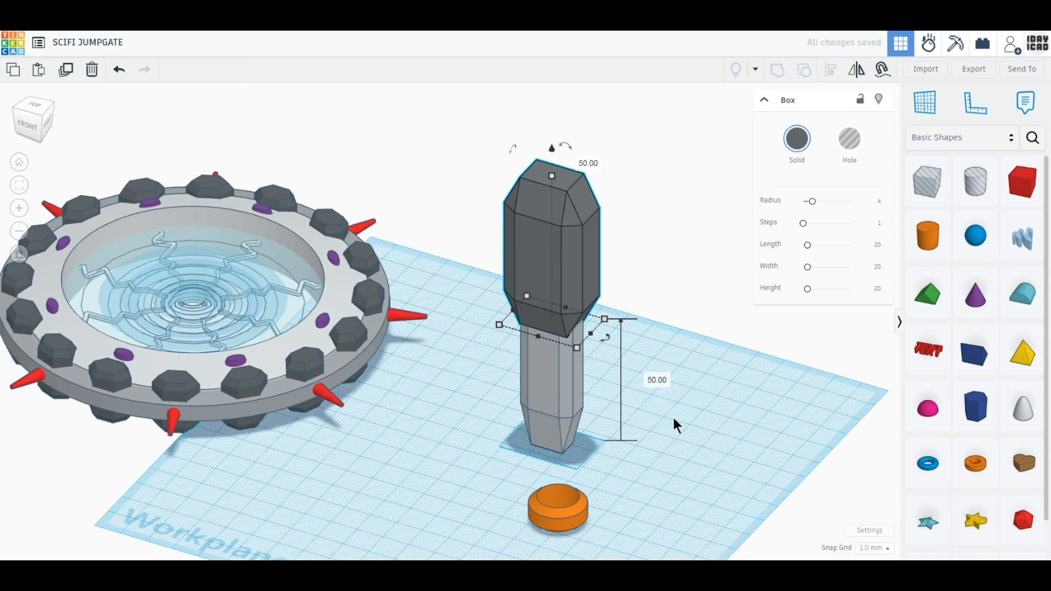
left_click(630, 474)
Step: Add a polygon with 8 sides beside the ship body and size it 10 by 10 mm
middle_click_drag(681, 451, 667, 408)
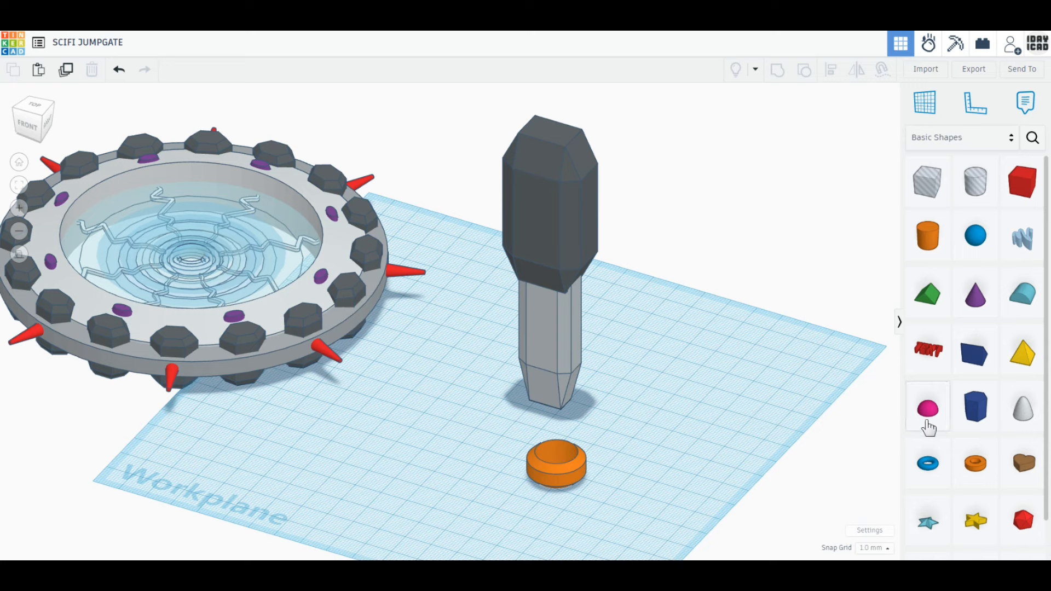
left_click_drag(979, 424, 684, 426)
left_click(879, 204)
type("8")
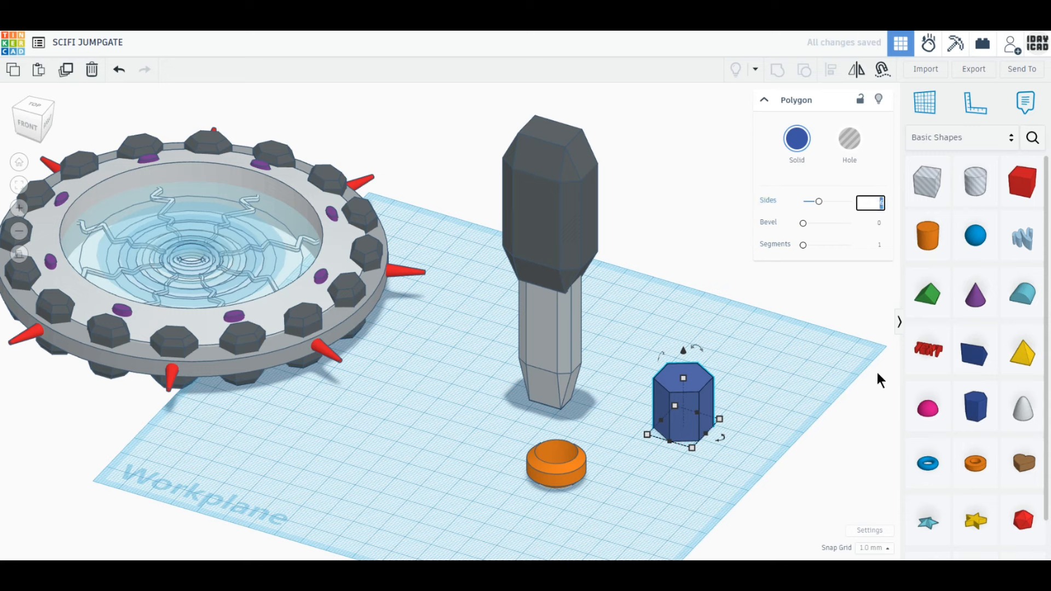
key("Return")
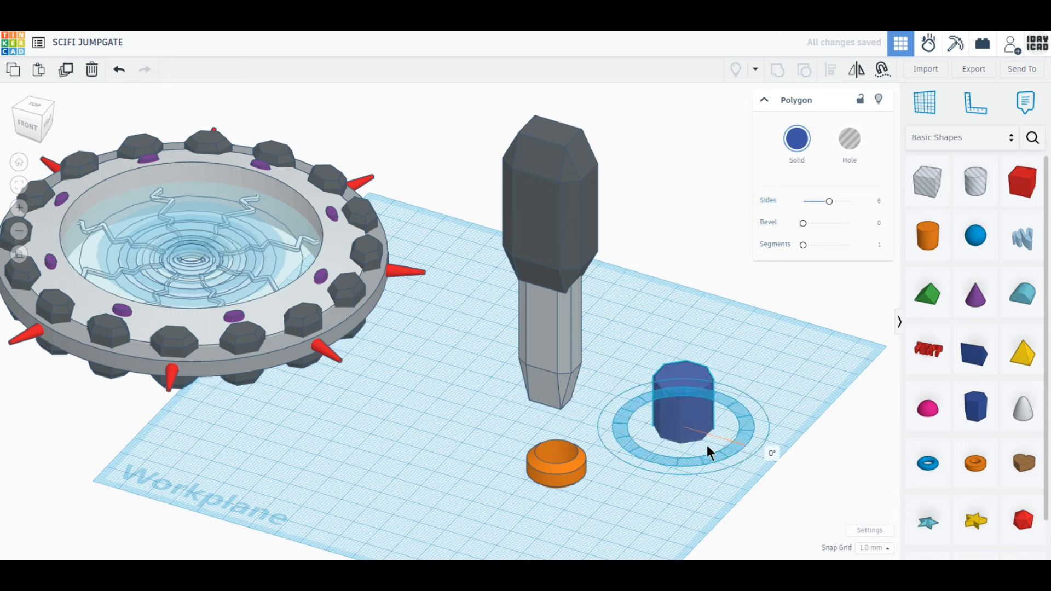
mouse_move(691, 450)
left_click(645, 465)
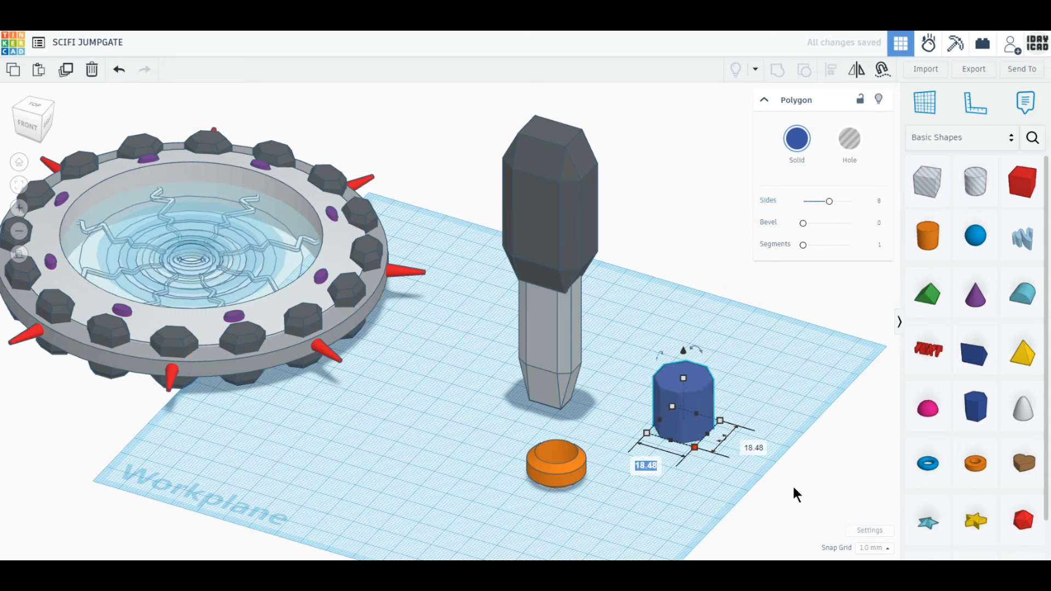
type("10")
key("Return")
type("10")
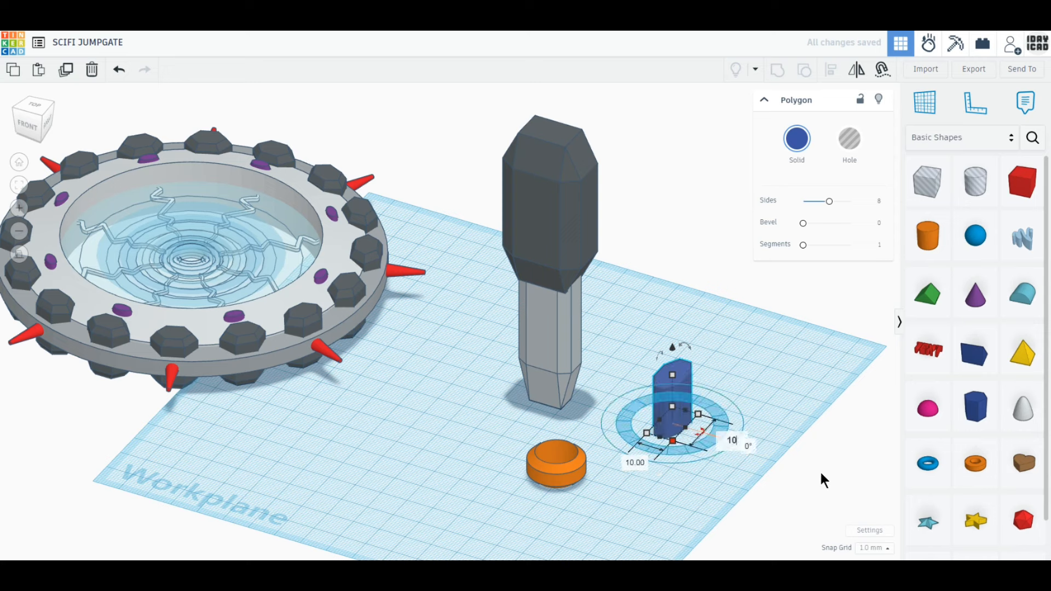
key("Return")
Step: Change the blue polygon to 6 sides
left_click(797, 148)
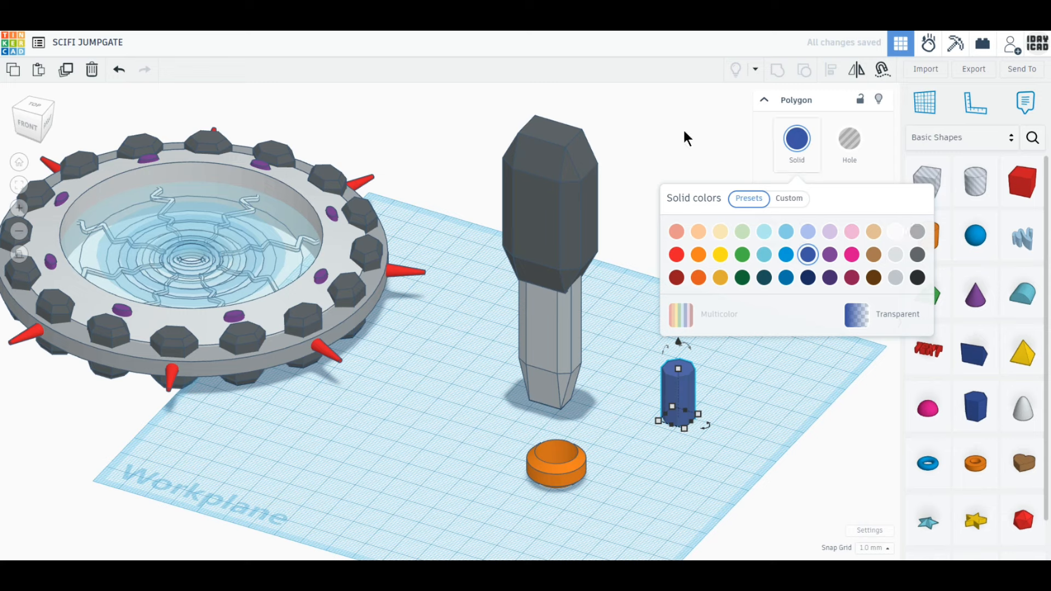
left_click(686, 382)
left_click(880, 200)
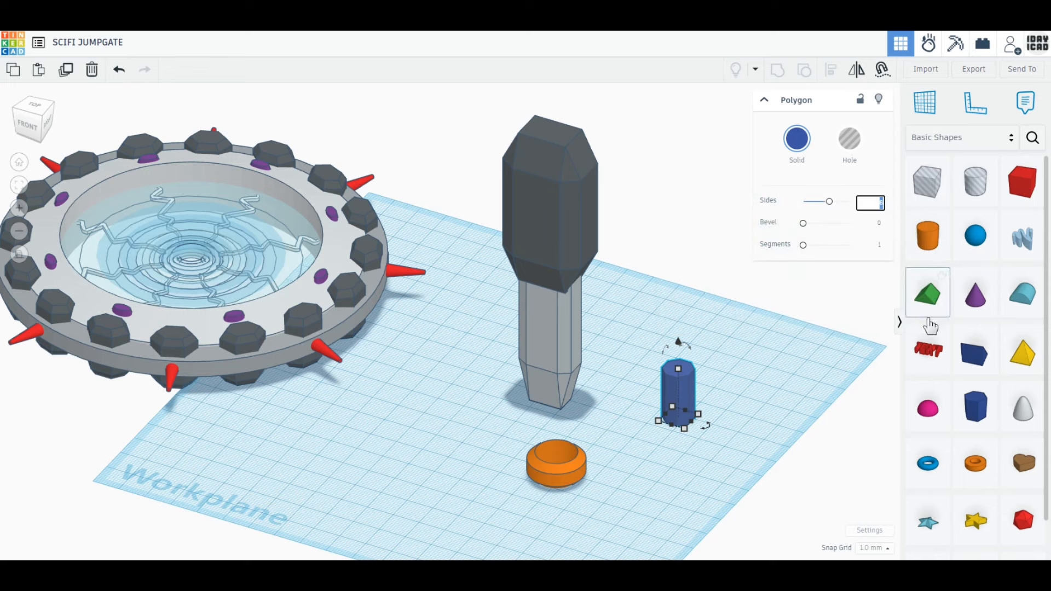
type("6")
key("Tab")
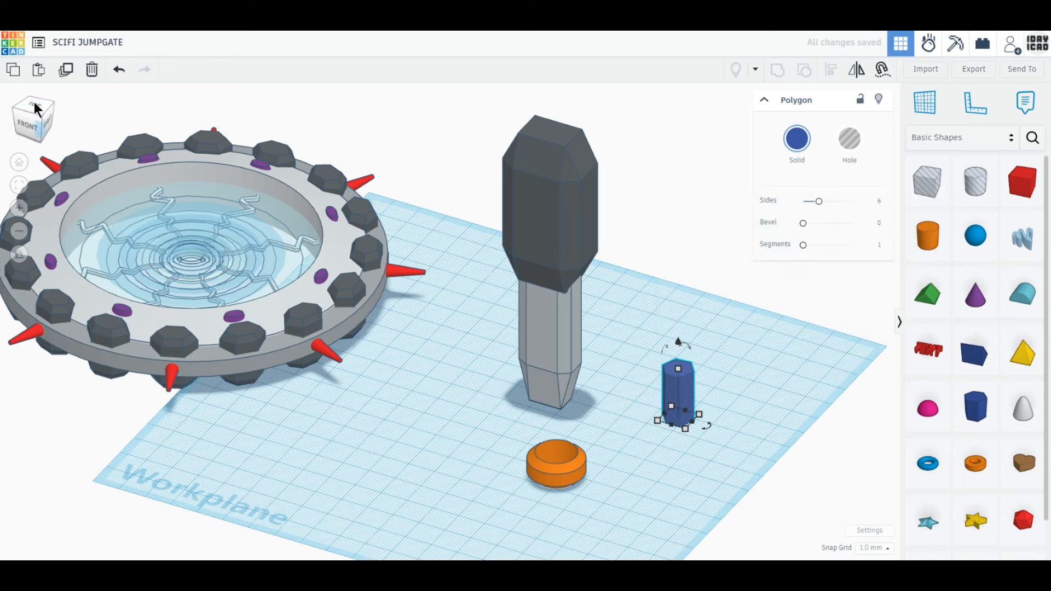
Step: Move the orange tube further aside to the right and delete the small blue polygon
left_click(34, 107)
left_click_drag(549, 327, 655, 356)
left_click_drag(637, 187, 551, 299)
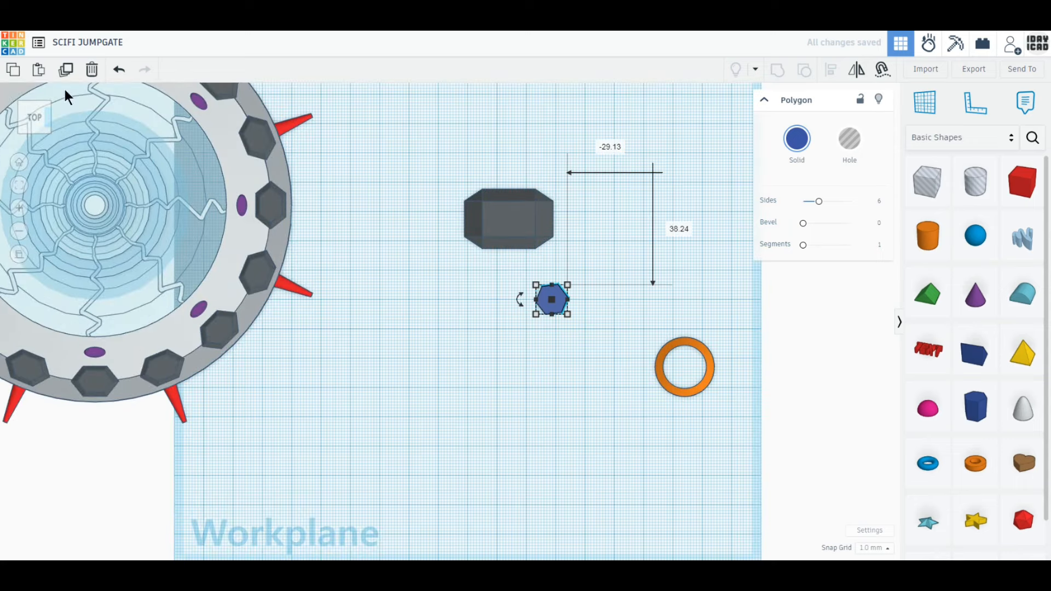
left_click(91, 69)
Step: Place a new six-sided polygon in front of the dark grey box and size it 8 by 8 mm
left_click_drag(976, 405, 542, 310)
scroll(512, 329, "up", 3)
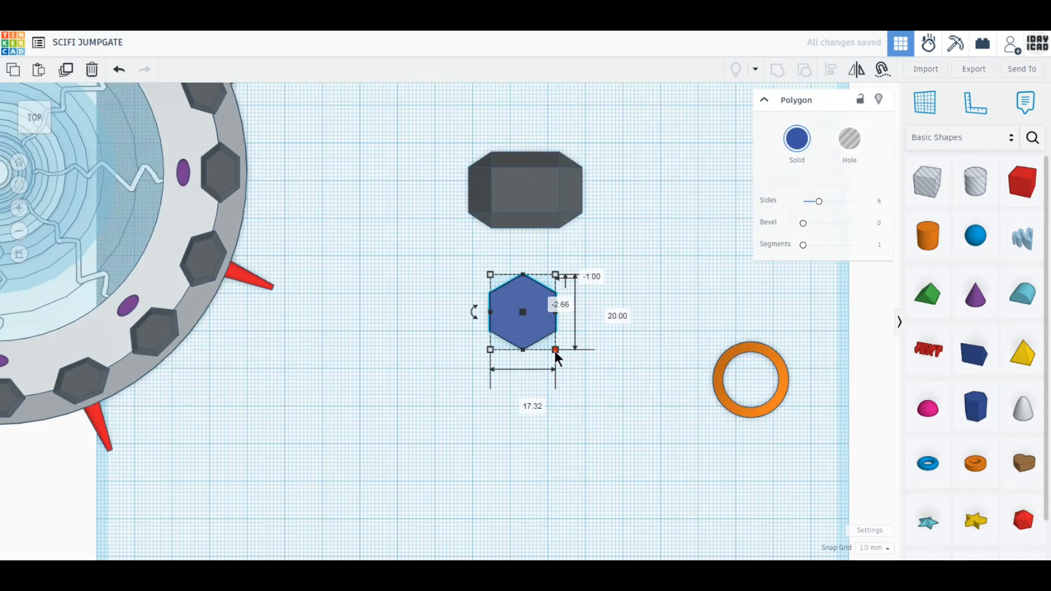
left_click_drag(552, 350, 518, 308)
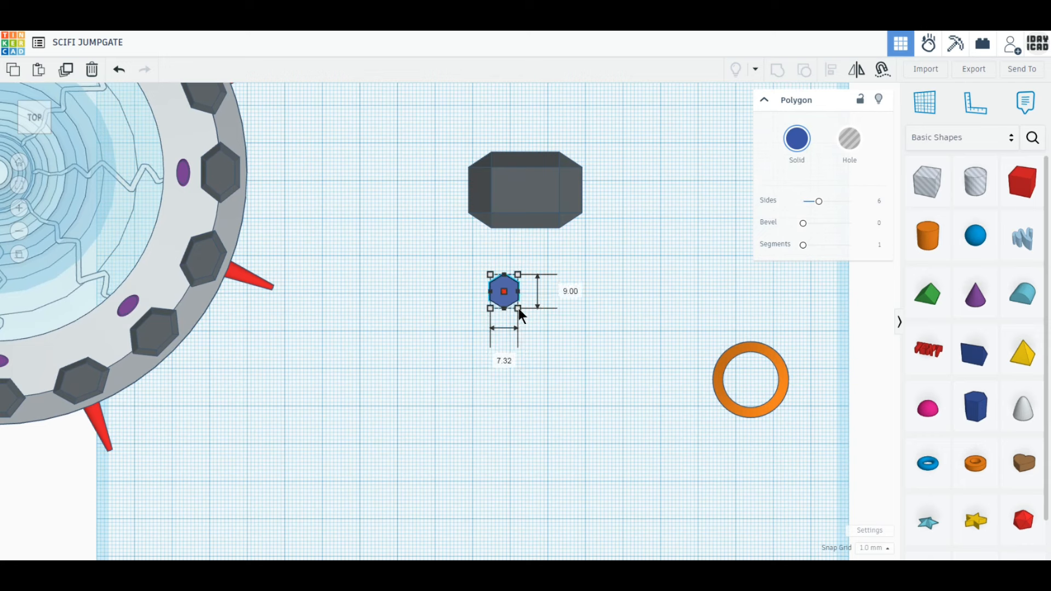
left_click(566, 291)
type("8")
key("Return")
left_click(504, 360)
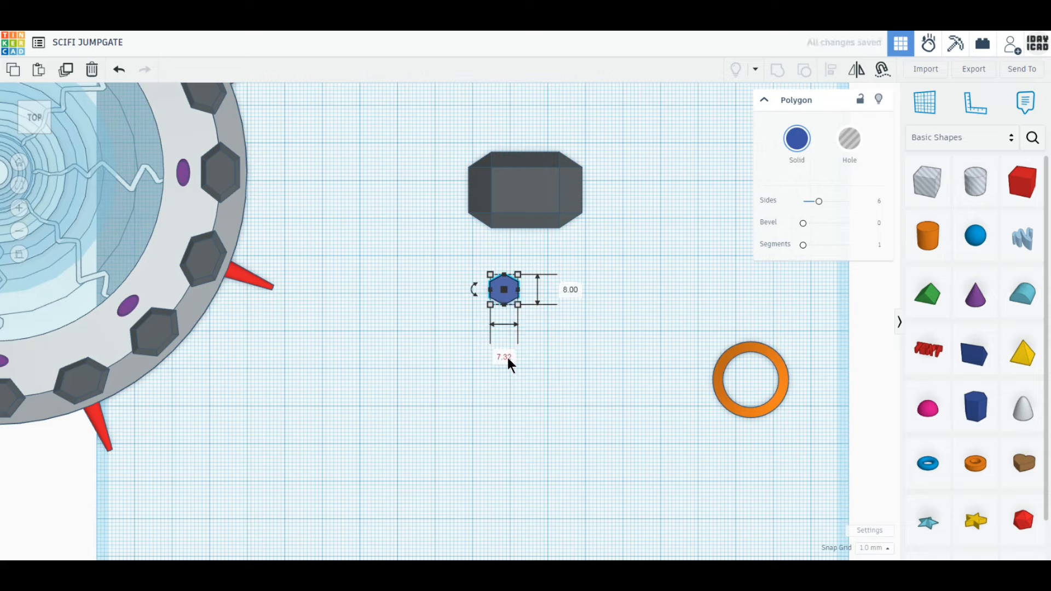
type("8")
key("Return")
Step: Place a copy of the hexagon 10 mm to its right and another centred in front of the pair
scroll(540, 306, "up", 5)
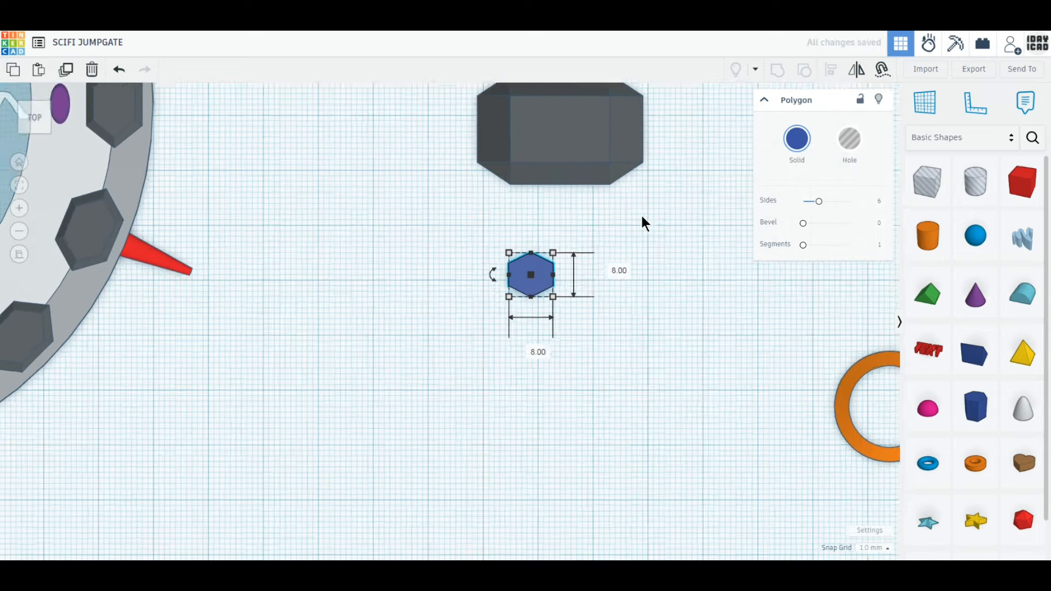
scroll(553, 346, "up", 2)
left_click_drag(463, 402, 540, 370)
key("ctrl+d")
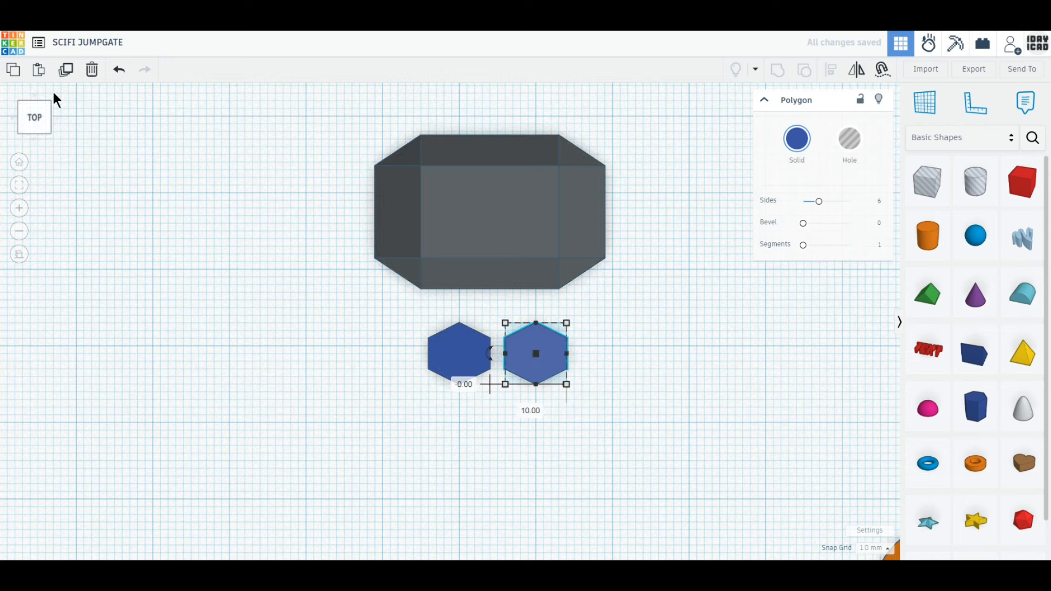
left_click(66, 70)
left_click_drag(624, 374, 508, 425)
Step: Duplicate the group of three hexagons twice, offsetting each copy 16 mm further to the front
left_click_drag(402, 307, 619, 494)
middle_click_drag(620, 494, 592, 385)
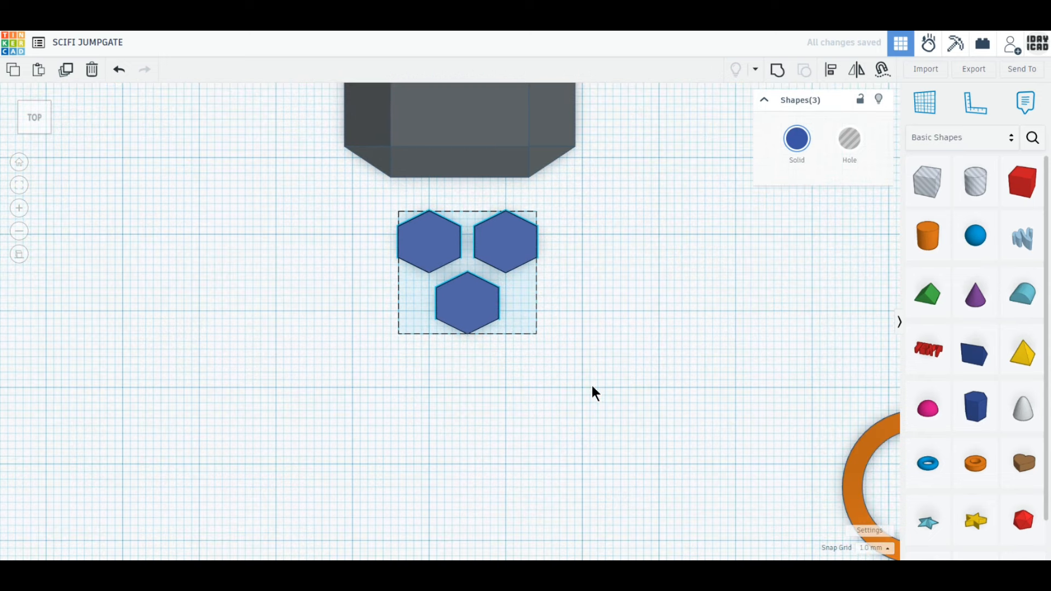
left_click(68, 77)
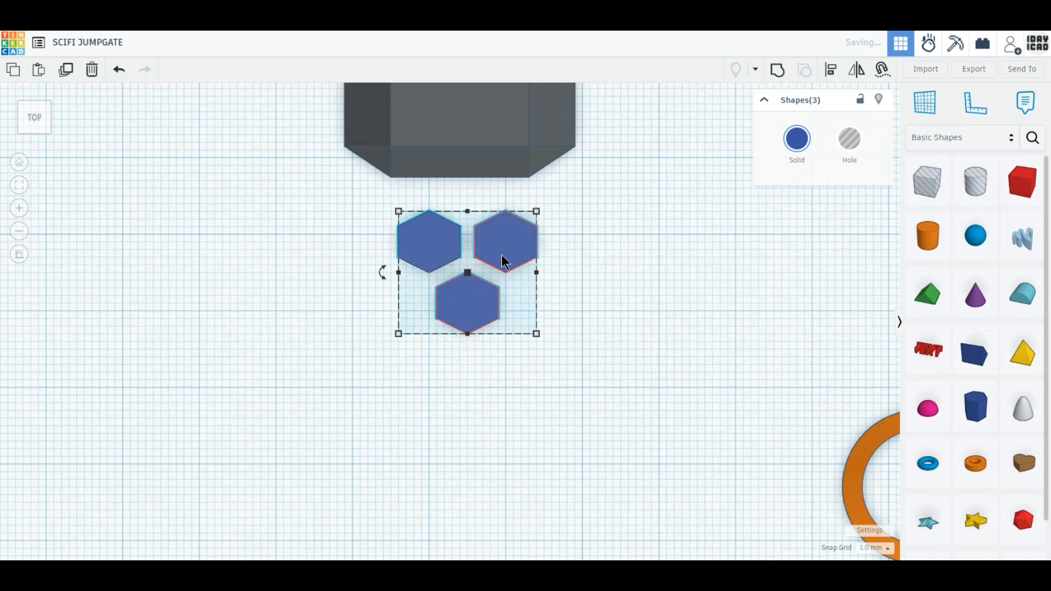
left_click_drag(501, 258, 503, 374)
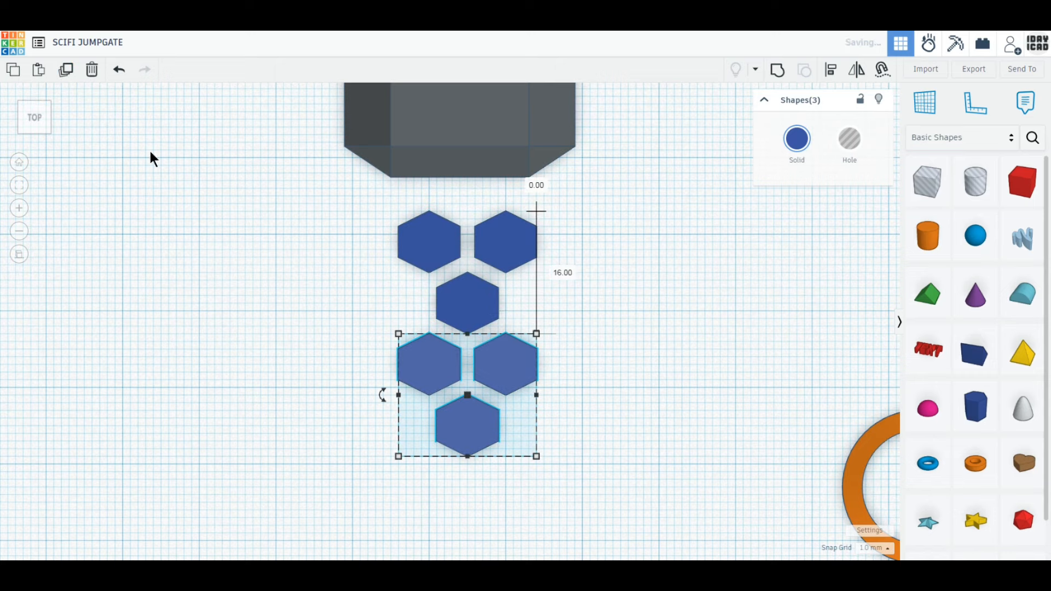
left_click(66, 71)
middle_click_drag(683, 455, 684, 393)
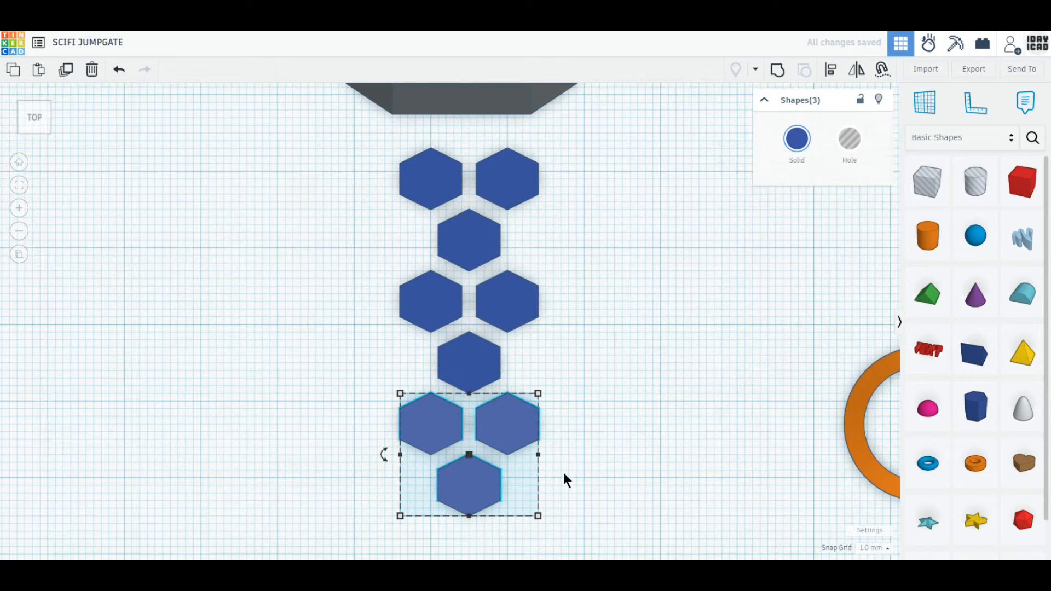
Step: Delete the single hexagon at the front end of the hexagon pattern
left_click(875, 468)
left_click(459, 488)
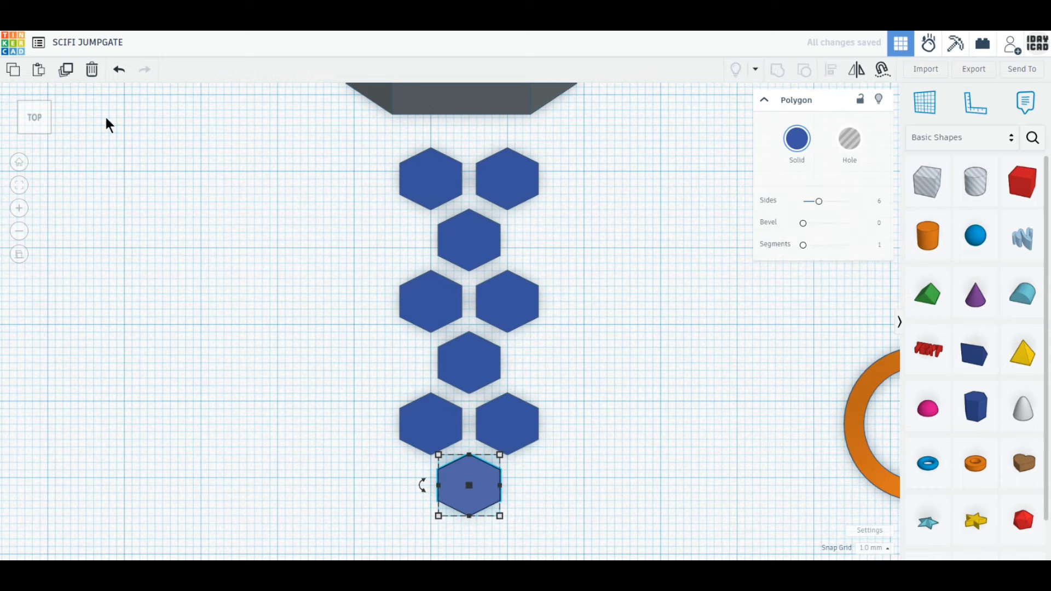
left_click(91, 69)
Step: Group the eight blue hexagons into one shape and tip it 90° so the pattern stands upright facing the front
right_click_drag(255, 395, 412, 316)
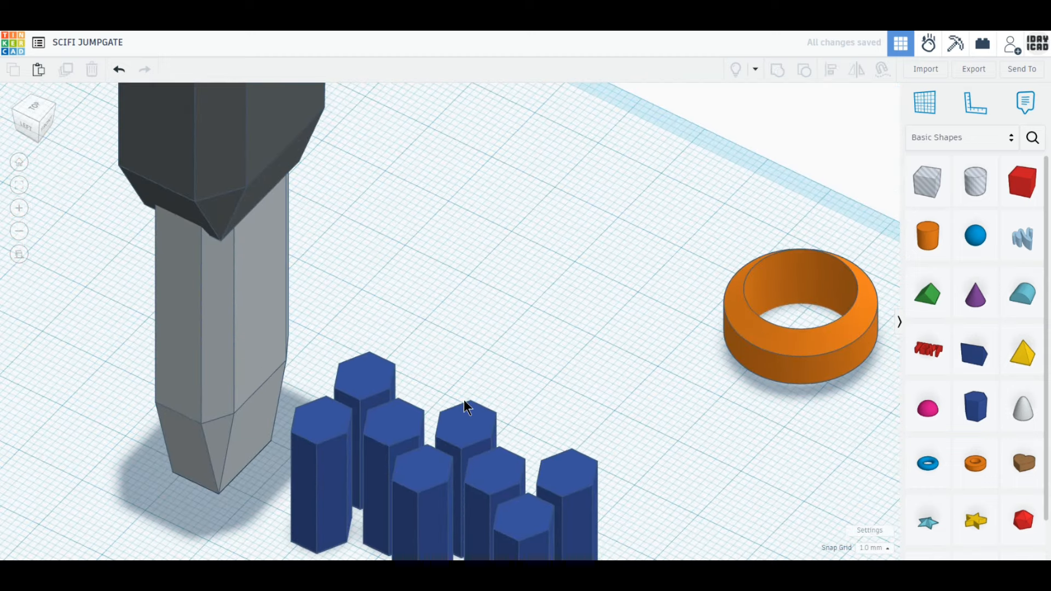
scroll(464, 400, "up", 3)
left_click_drag(298, 174, 629, 484)
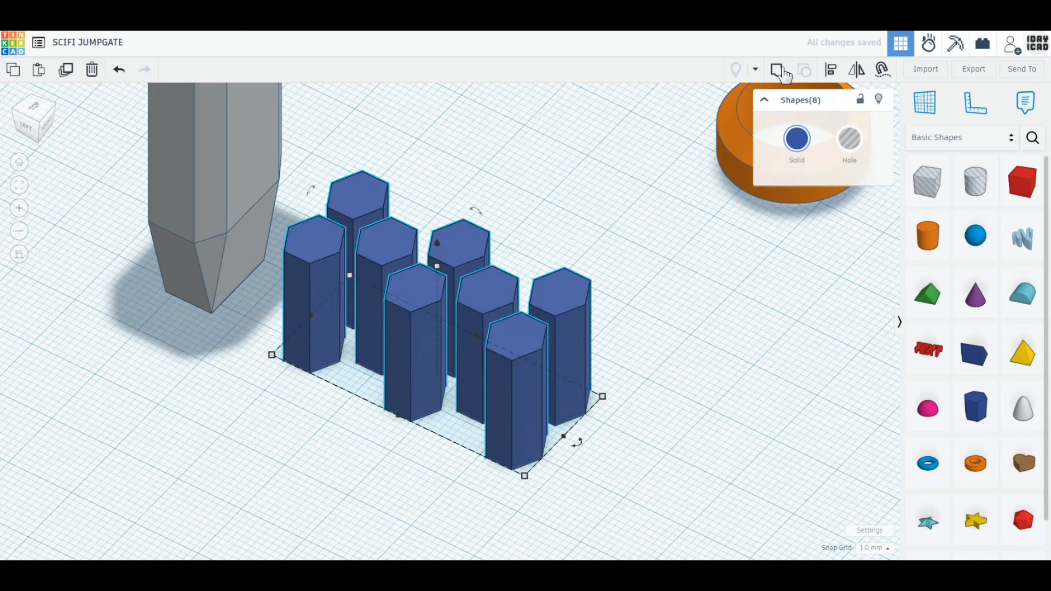
left_click(777, 70)
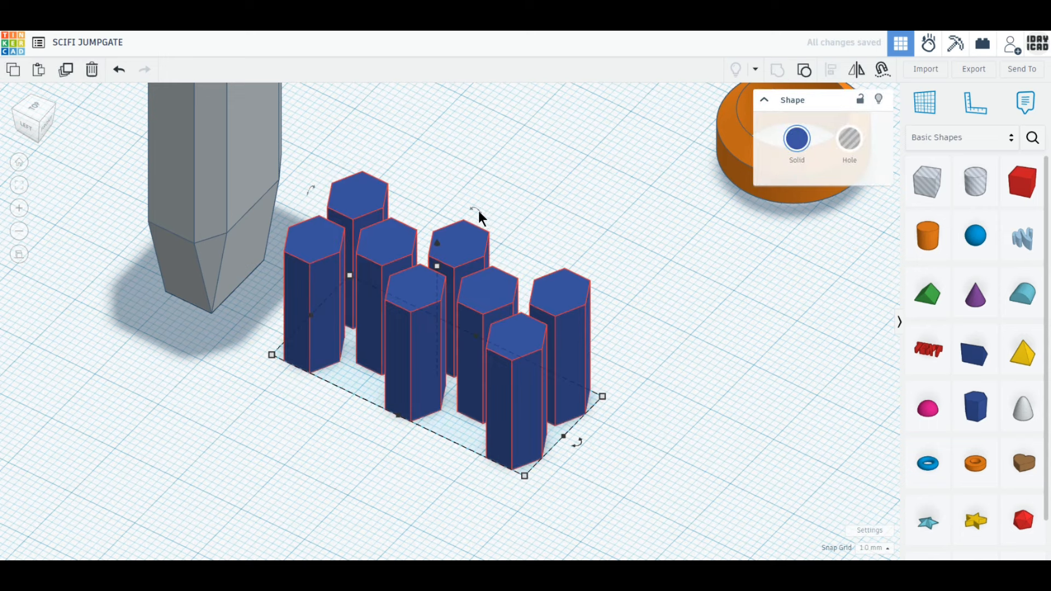
mouse_move(476, 210)
left_click_drag(476, 210, 538, 307)
Step: Raise the hexagon group to the height of the dark grey box, then lower it 3 mm to centre it vertically
left_click(45, 125)
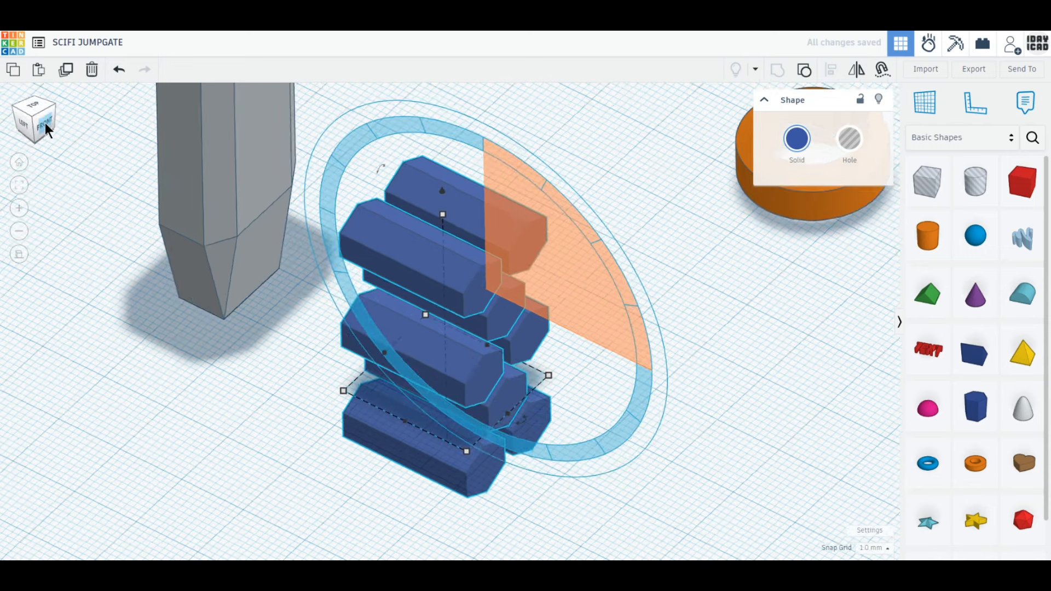
scroll(608, 380, "down", 3)
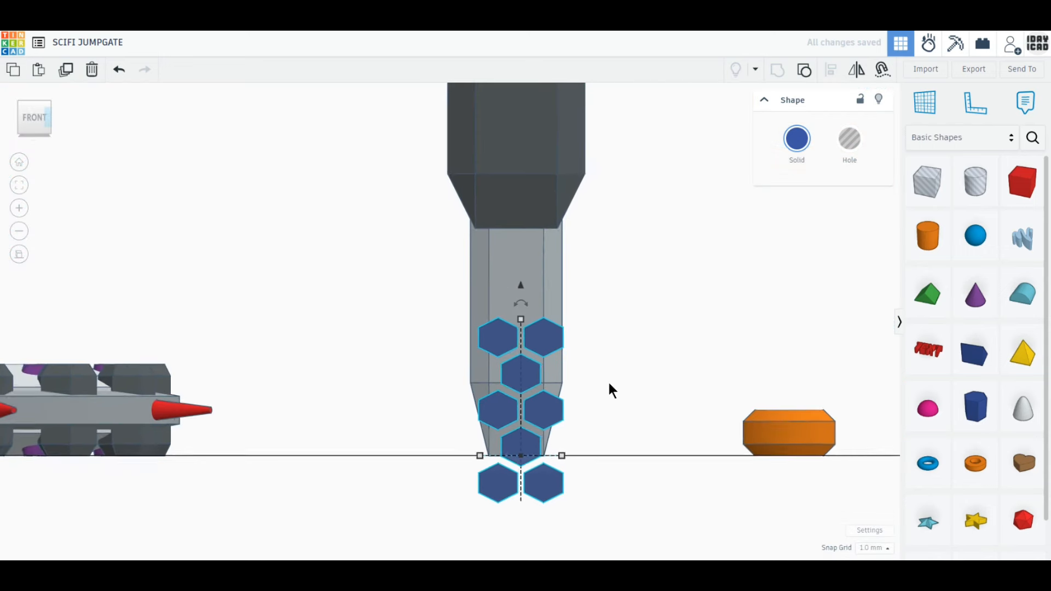
left_click_drag(496, 319, 492, 83)
scroll(491, 164, "up", 3)
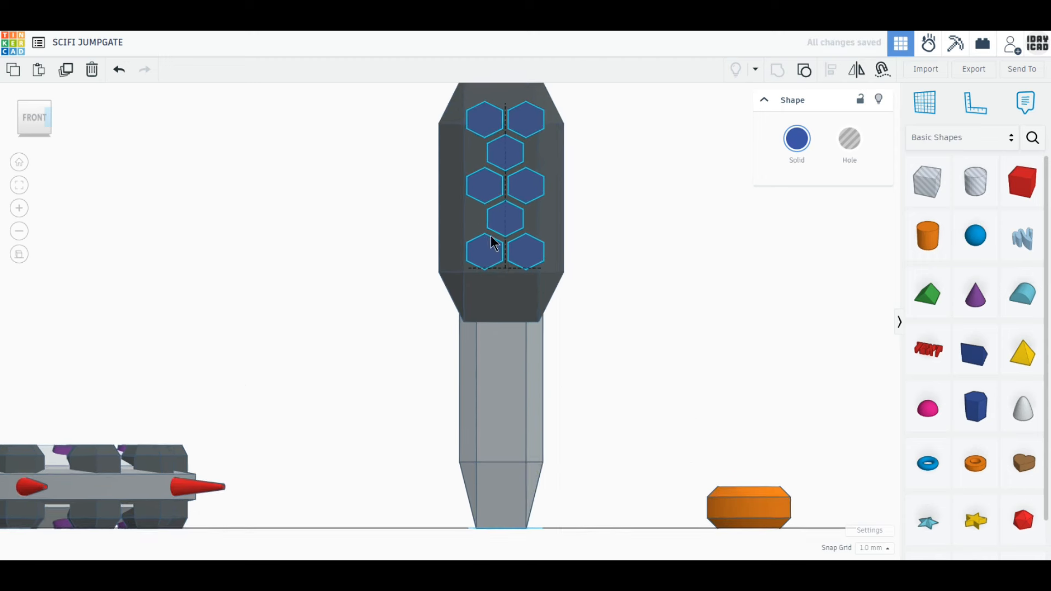
scroll(492, 241, "up", 4)
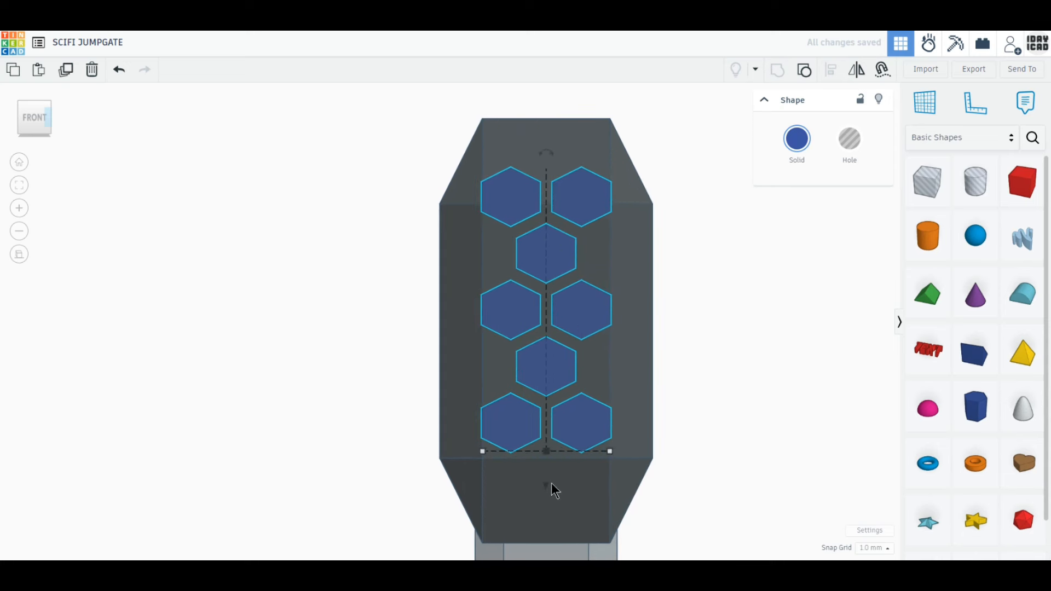
key("ctrl+Down")
left_click_drag(545, 494, 546, 511)
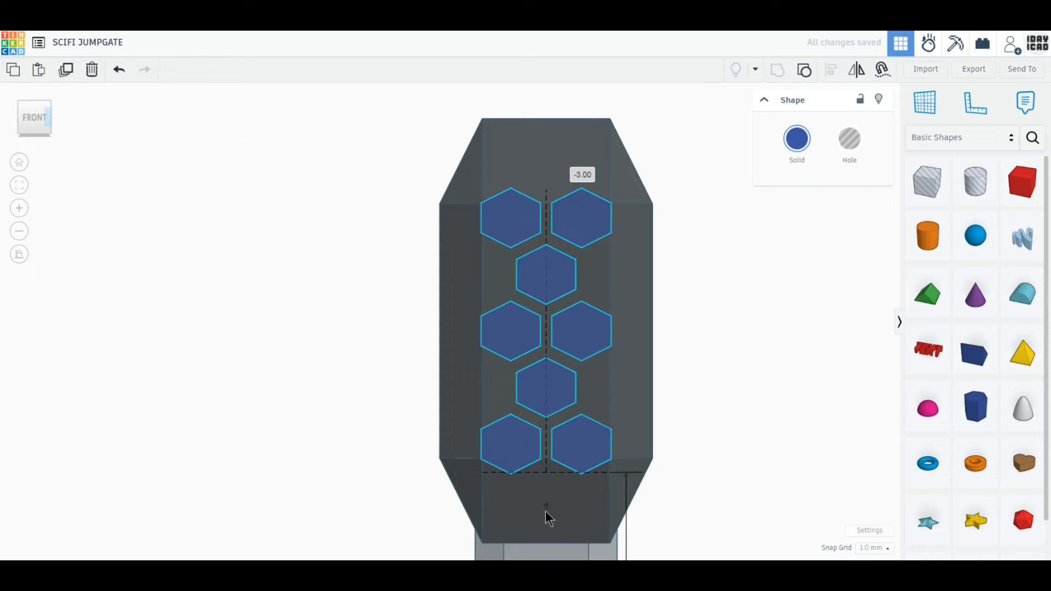
scroll(691, 420, "down", 3)
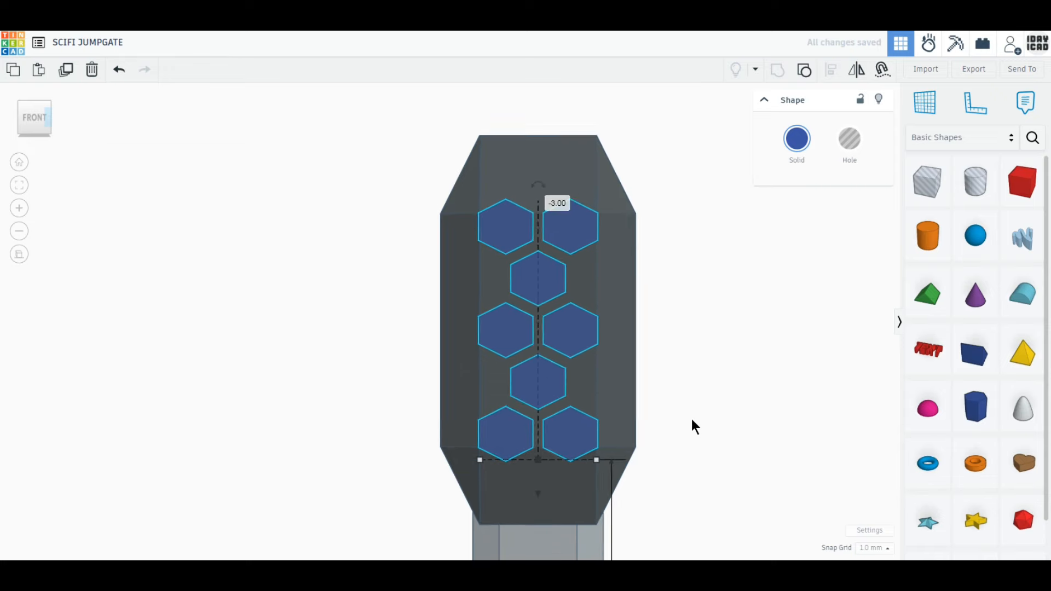
Step: Align the hexagon group and the ship's two boxes on their front-to-back centre so the pattern sits inside the hull
left_click(35, 97)
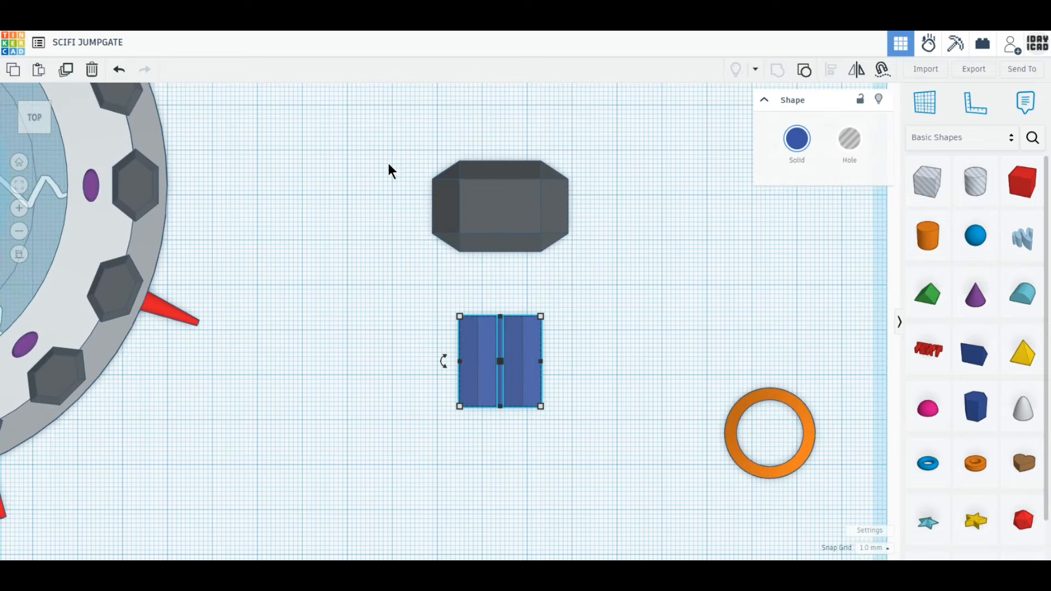
left_click_drag(376, 141, 575, 434)
left_click(831, 76)
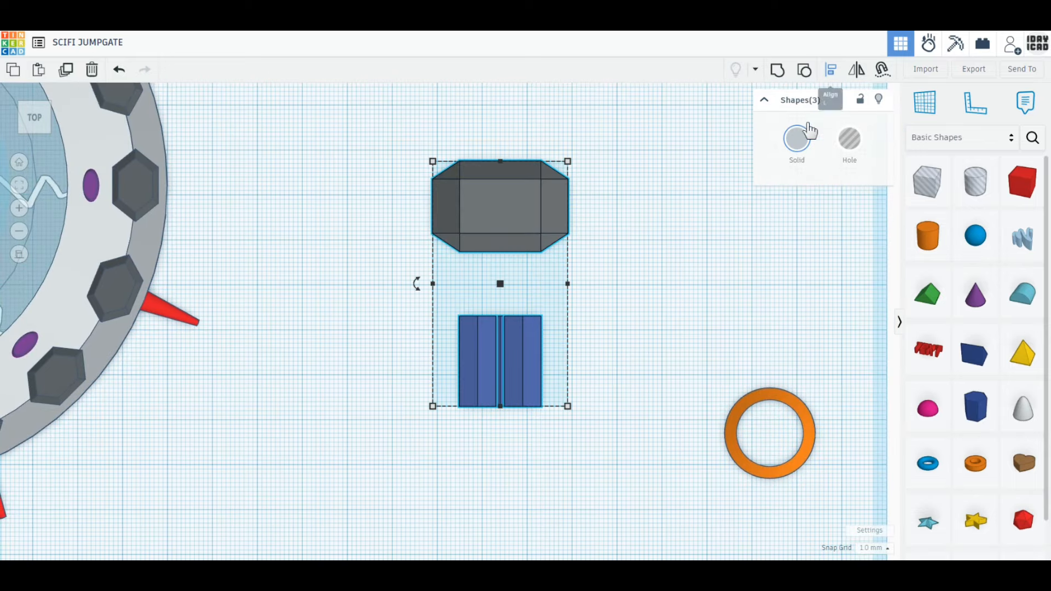
left_click(582, 284)
left_click(628, 307)
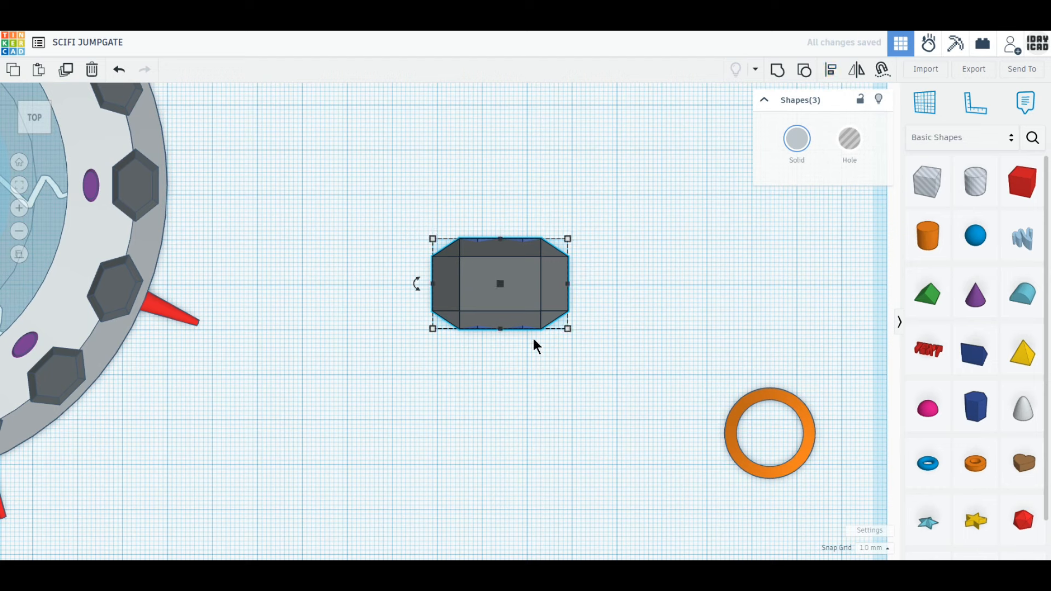
left_click(556, 386)
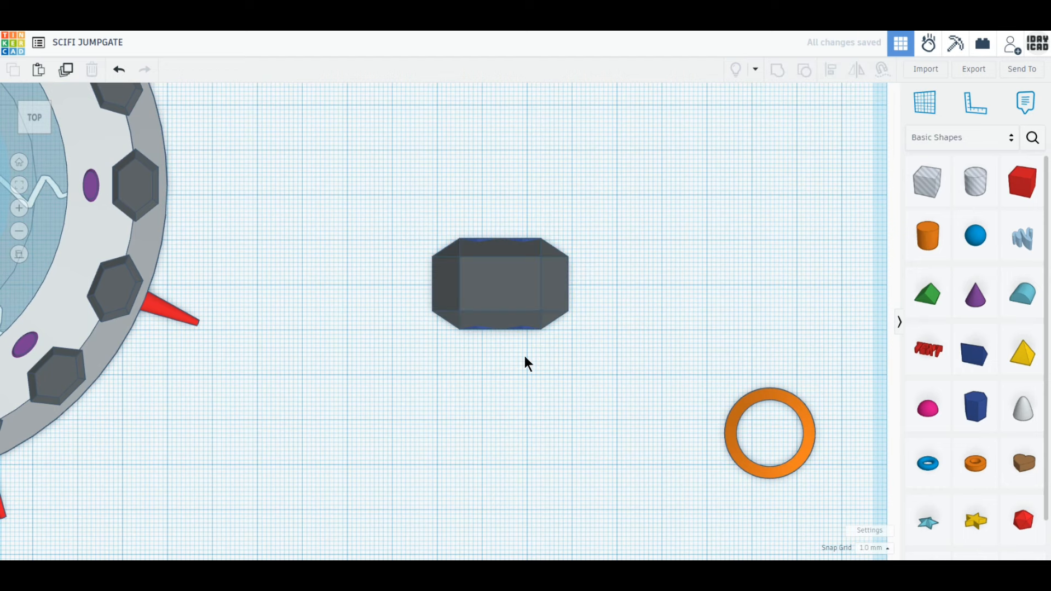
Step: Lengthen the hexagon group to 22.5 mm evenly about its centre so it protrudes from the hull, and colour it orange
left_click(521, 327)
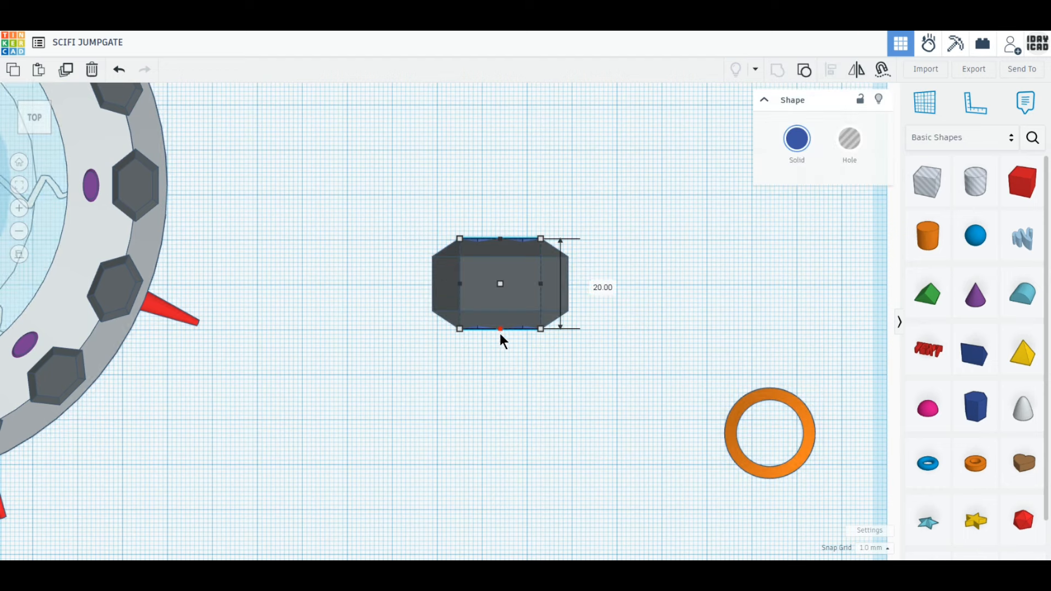
left_click(796, 140)
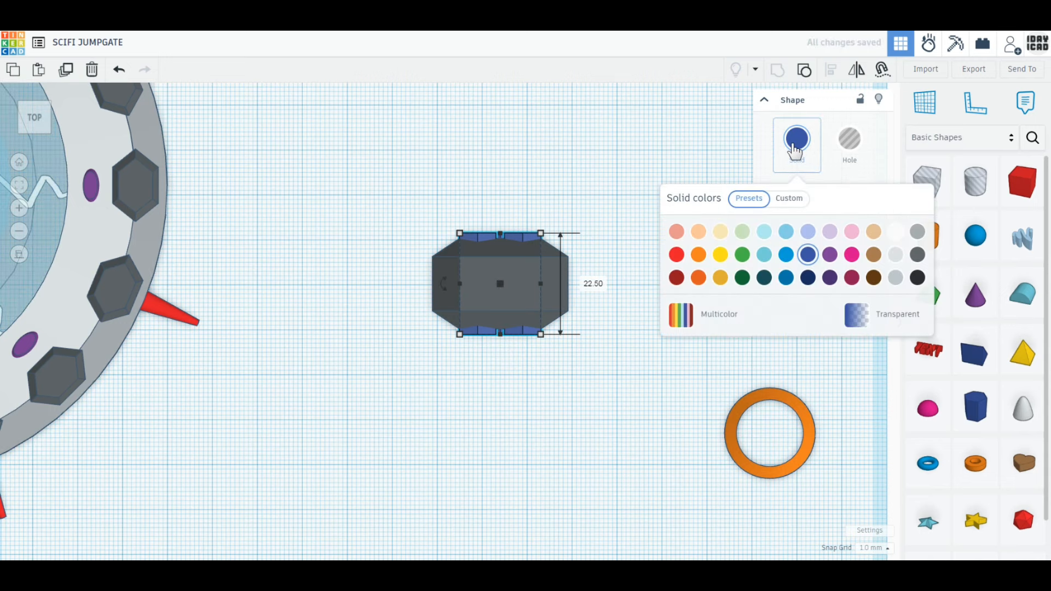
left_click(696, 262)
right_click_drag(602, 392, 642, 420)
middle_click_drag(642, 419, 611, 295)
Step: Resize the orange tube to 12 by 12 mm and set its wall thickness to 4
left_click(734, 452)
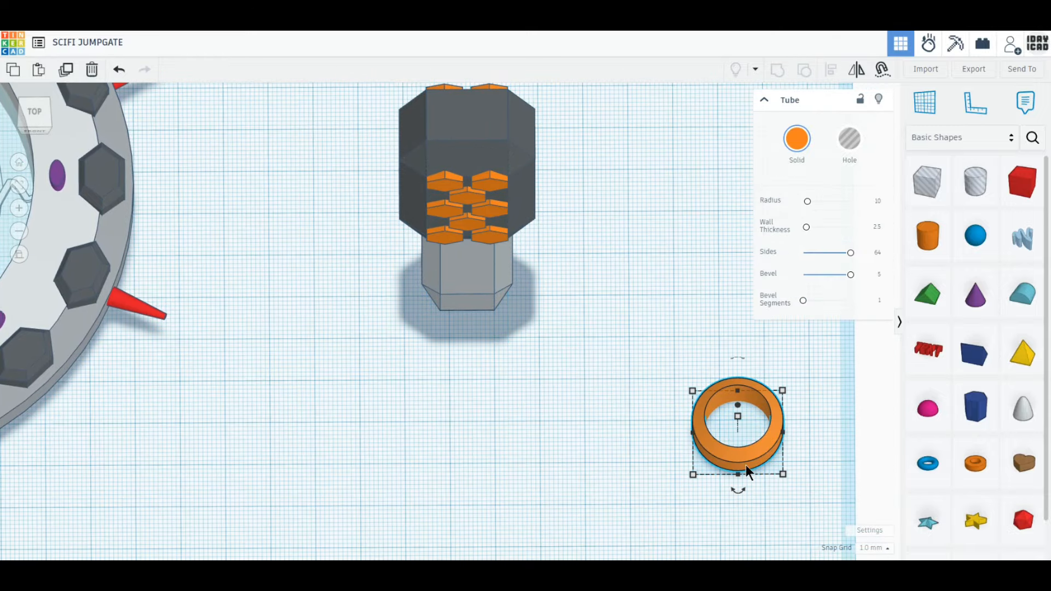
left_click_drag(781, 473, 746, 437)
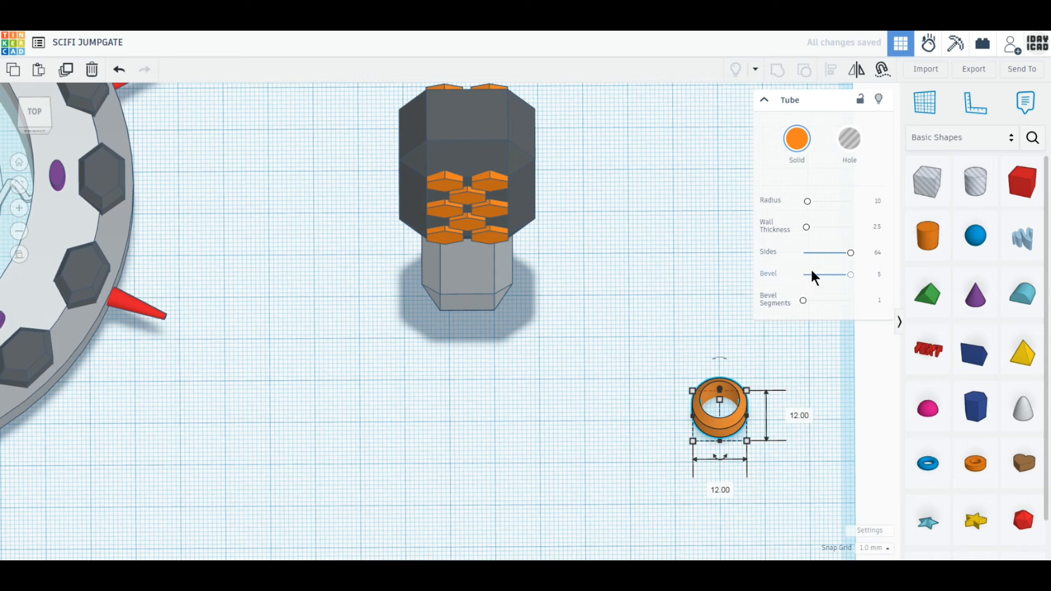
left_click(876, 229)
type("4")
key("Return")
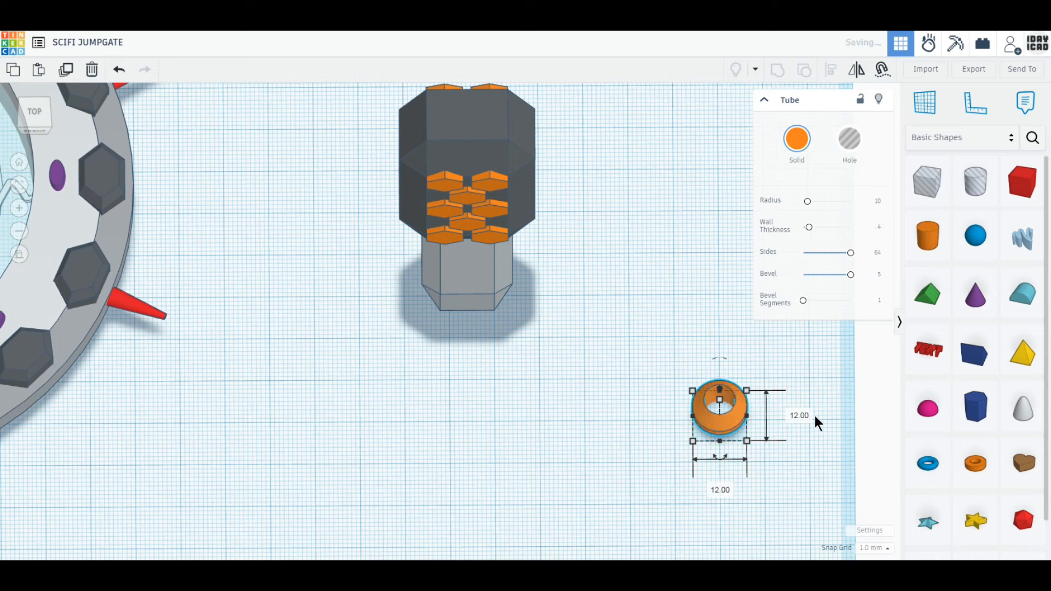
Step: Place a new sphere on the workplane to the left of the orange tube
left_click_drag(972, 241, 626, 449)
right_click_drag(708, 501, 707, 450)
scroll(705, 456, "down", 3)
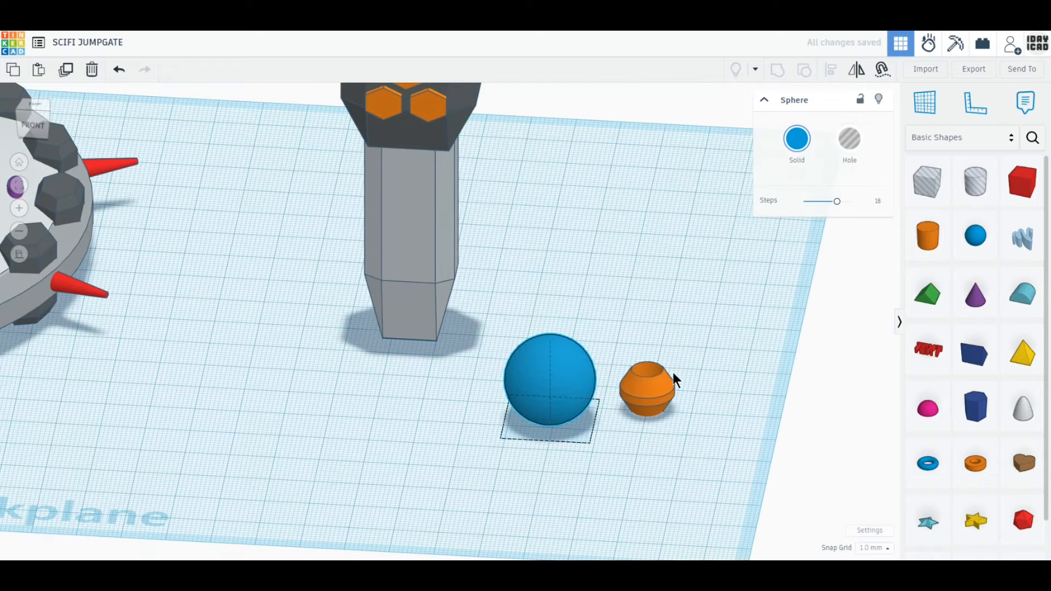
Step: Set the orange tube's height to 25 mm and reduce its bevel to roughly half of the maximum
left_click(659, 388)
left_click_drag(637, 318, 638, 309)
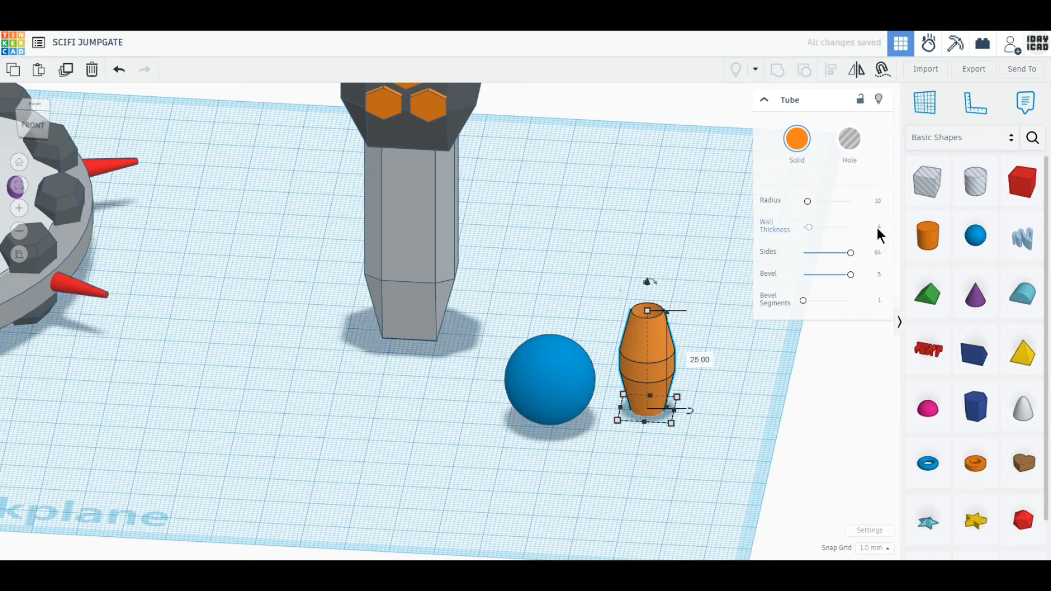
left_click_drag(852, 283, 822, 275)
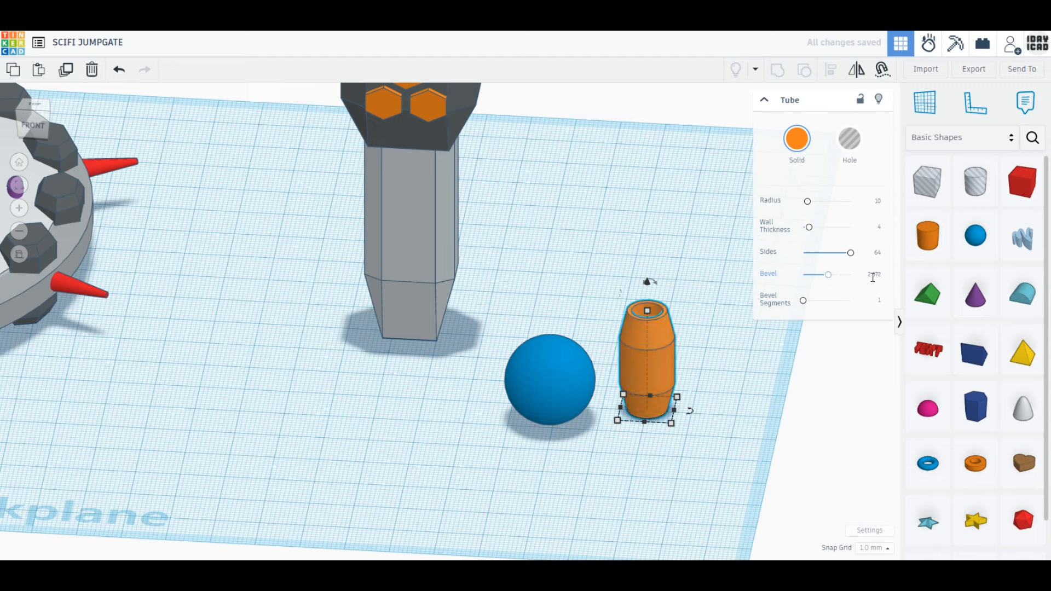
Step: Resize the blue sphere to a 10 by 10 mm footprint and a height of 25 mm
left_click(549, 395)
left_click_drag(586, 447, 563, 424)
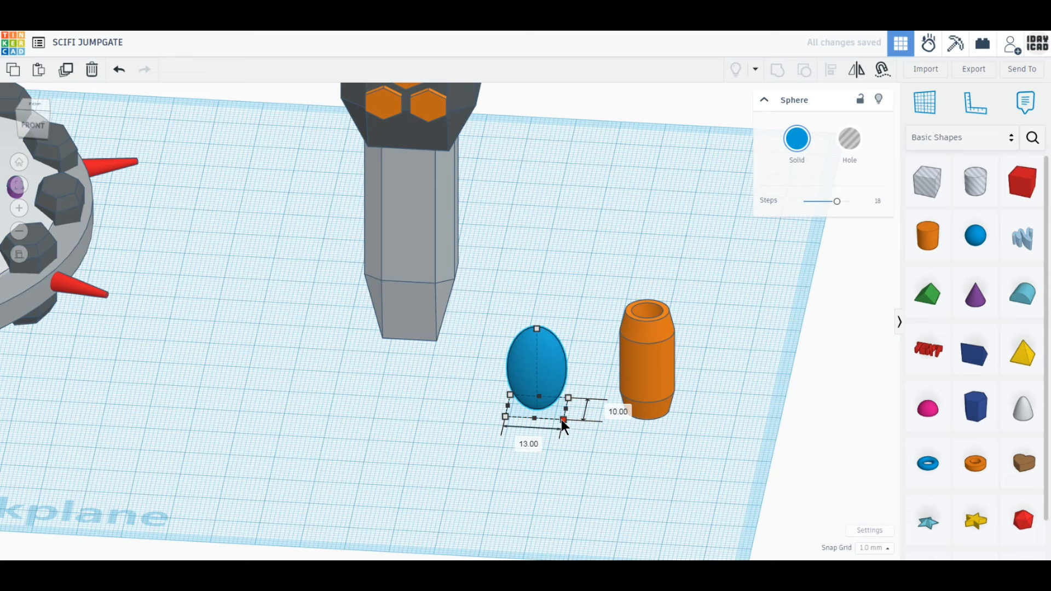
left_click_drag(560, 419, 549, 415)
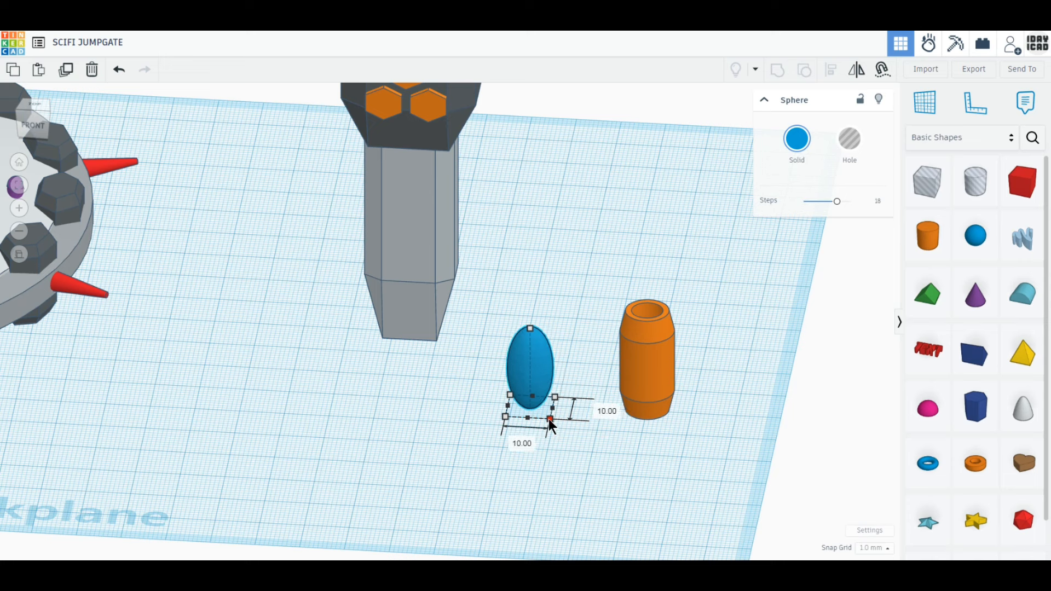
left_click_drag(530, 326, 530, 310)
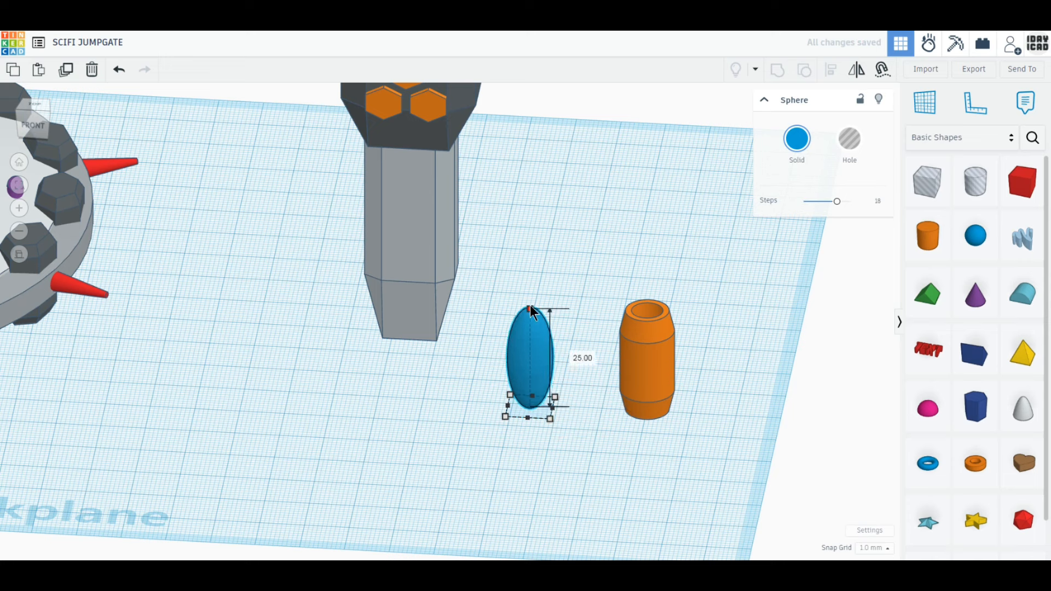
Step: Align the stretched sphere and the orange tube on their centres in both horizontal directions
left_click_drag(680, 465, 506, 309)
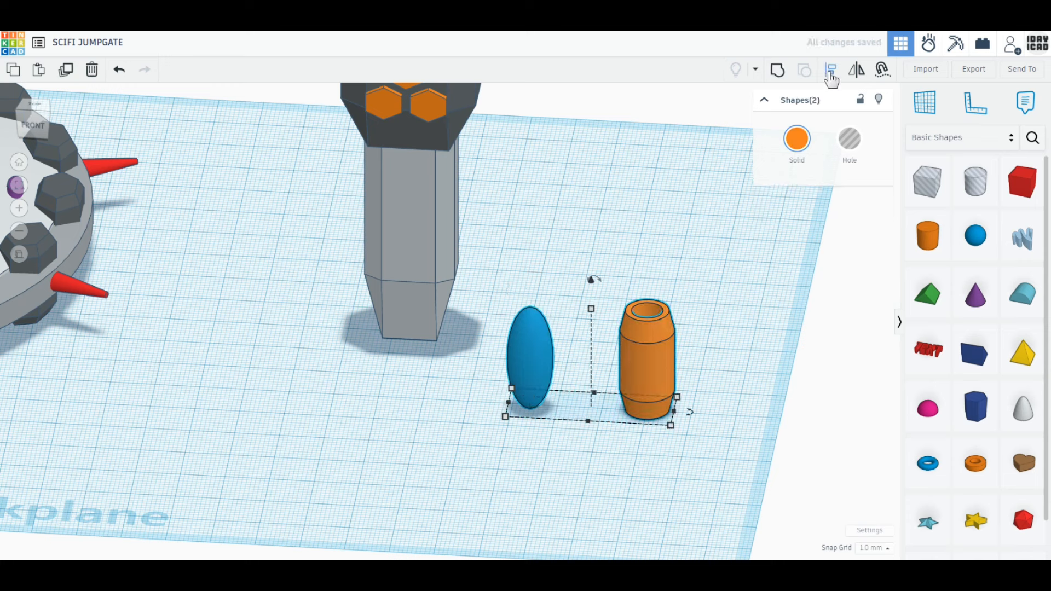
left_click(830, 79)
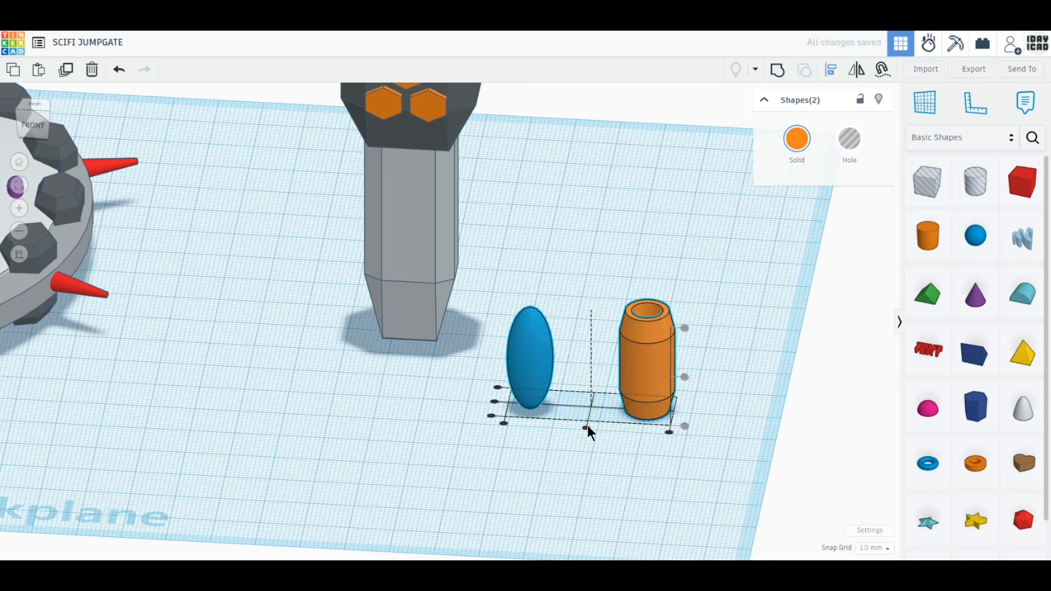
left_click(586, 426)
left_click(831, 75)
left_click(584, 428)
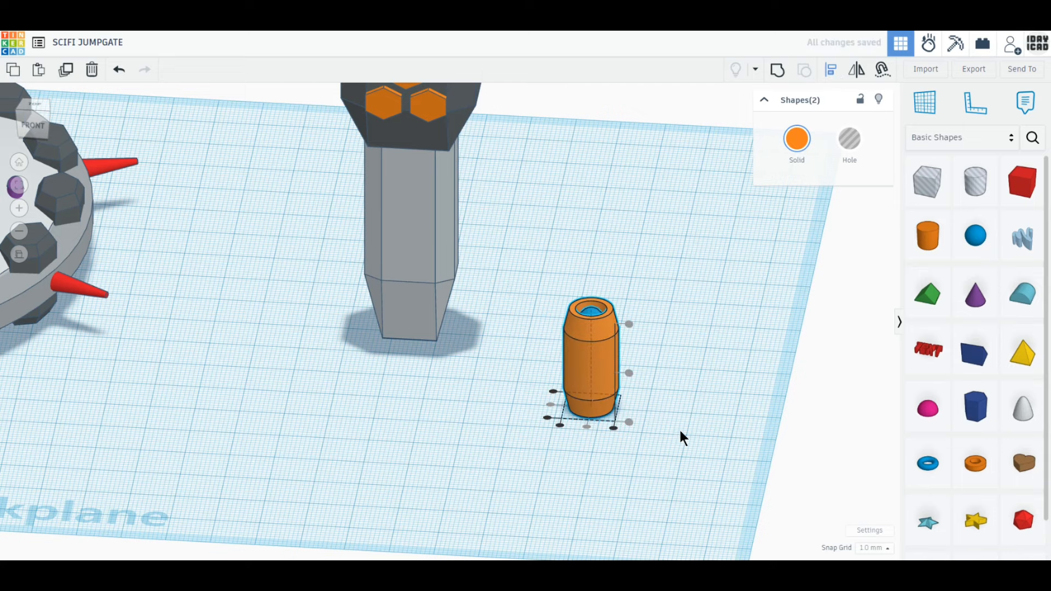
left_click(654, 389)
Step: Colour the sphere inside the tube dark grey
right_click_drag(655, 389, 599, 251)
left_click(599, 252)
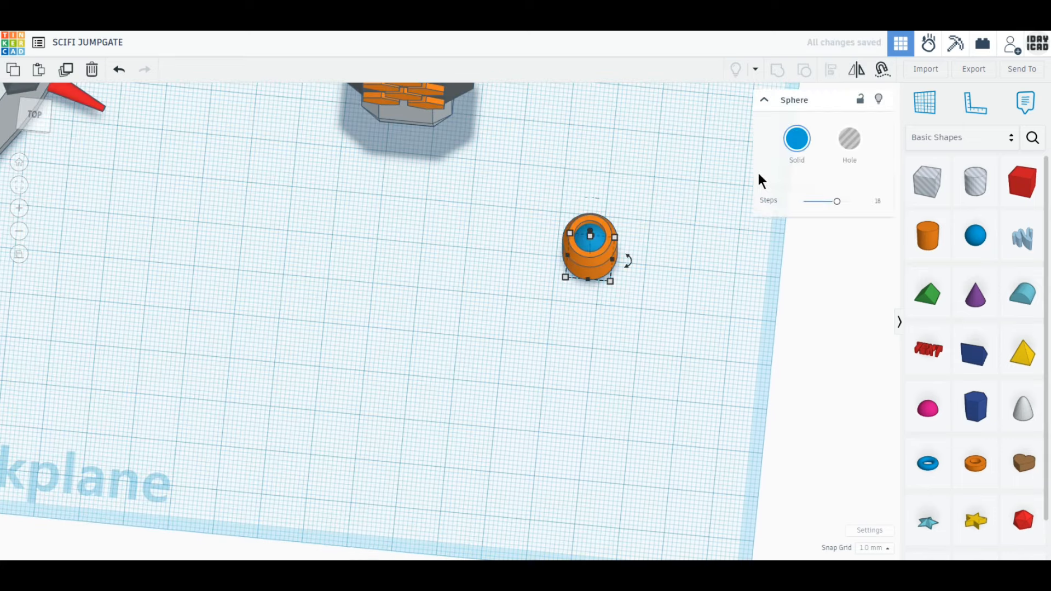
left_click(797, 139)
left_click(916, 254)
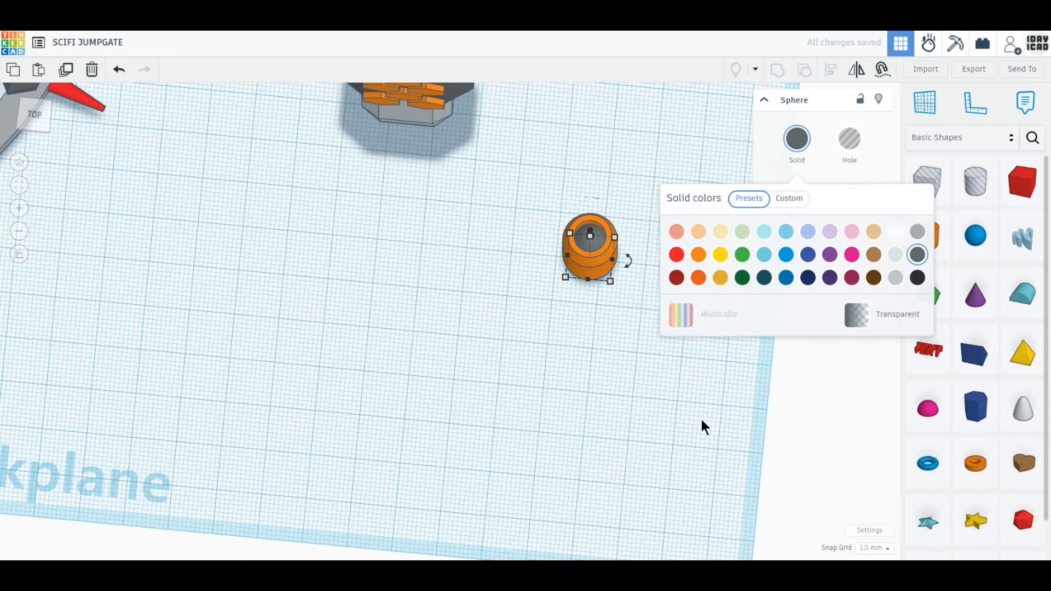
Step: Lower the sphere 2 mm so it pokes out of the tube's underside, and colour it red
right_click_drag(665, 367, 598, 317)
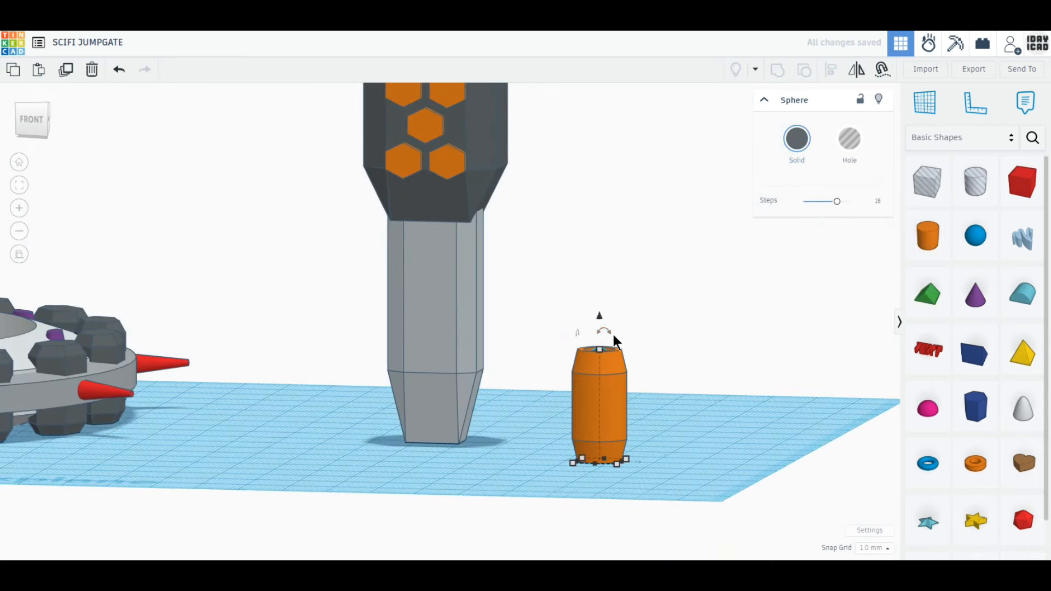
left_click_drag(600, 311, 600, 324)
left_click(797, 139)
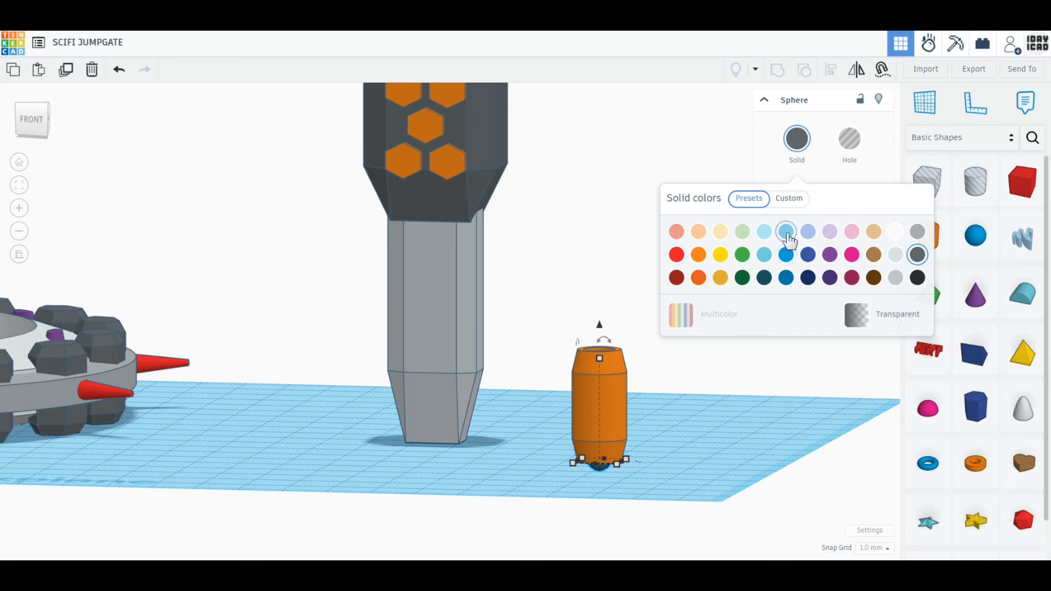
left_click(786, 232)
left_click(676, 255)
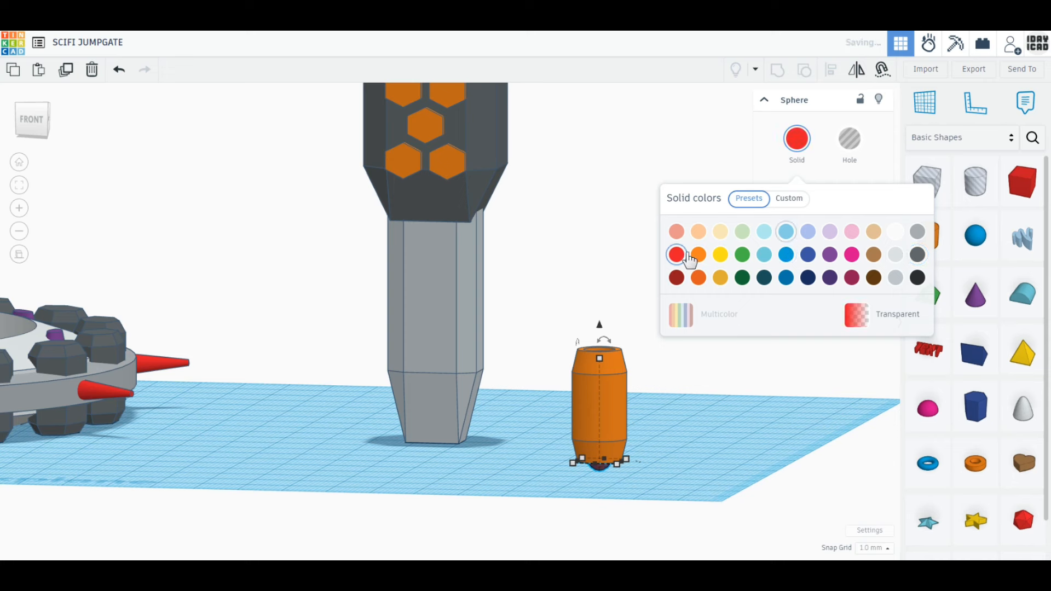
Step: Duplicate the red sphere and raise the copy 3 mm so it protrudes from the tube's upper end
left_click(64, 76)
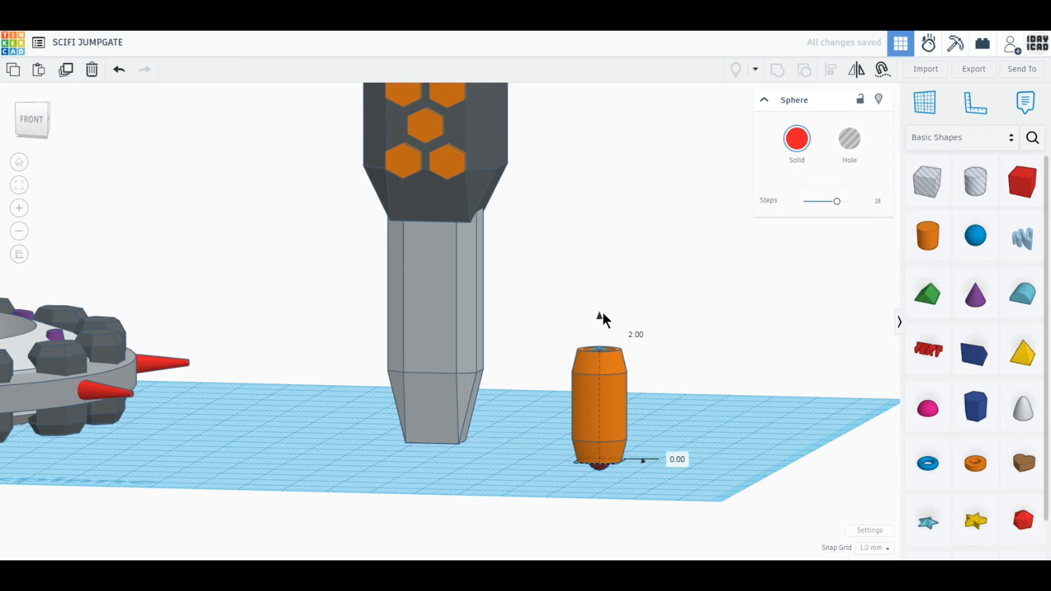
left_click_drag(602, 313, 602, 311)
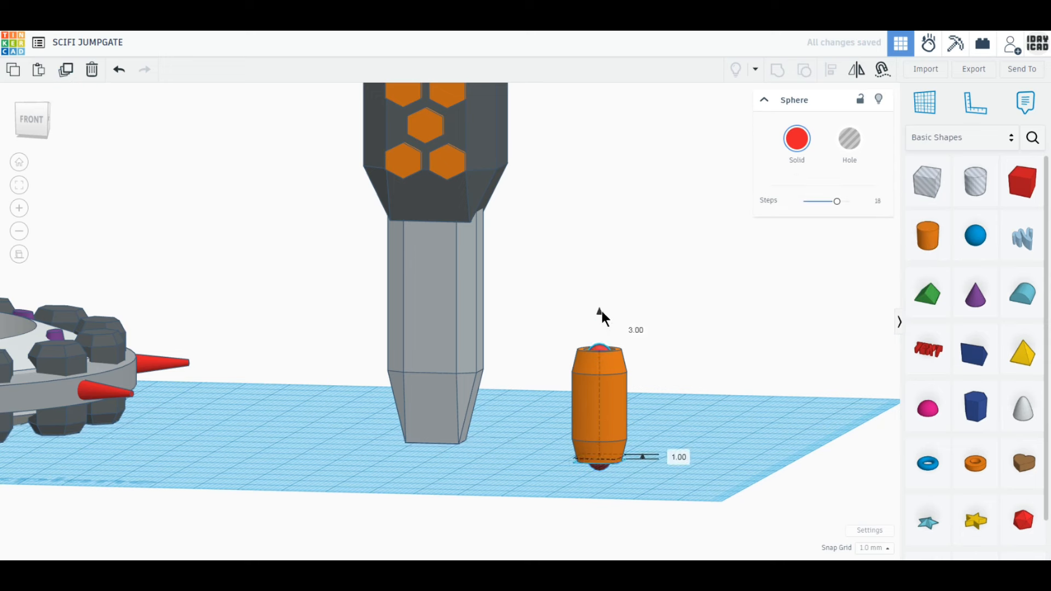
Step: Colour the sphere in the tube's upper end and the orange tube dark grey
left_click(796, 144)
left_click(922, 257)
right_click_drag(731, 427, 664, 417)
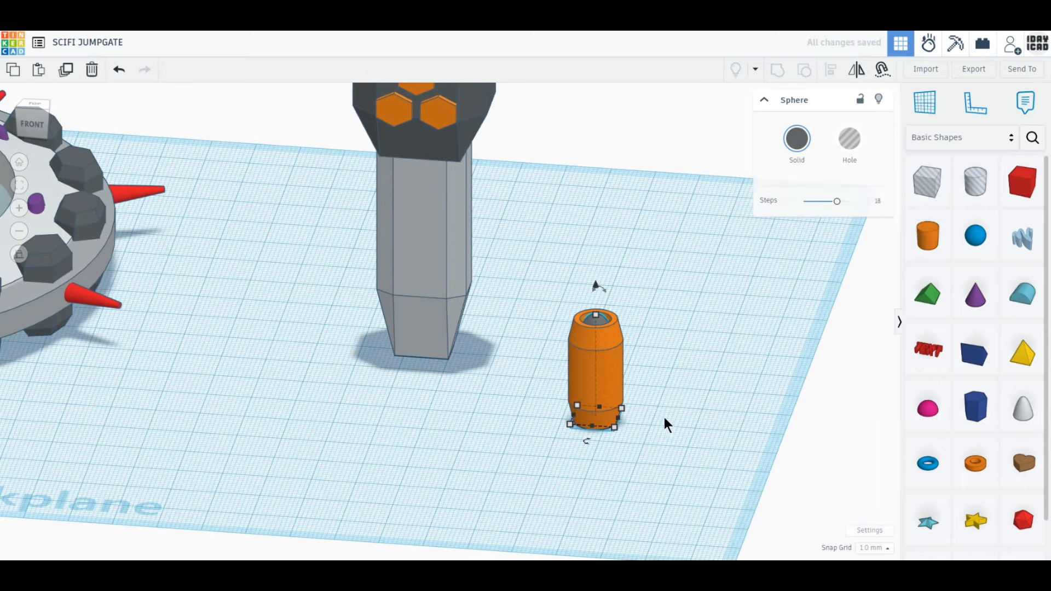
left_click(615, 381)
left_click(798, 146)
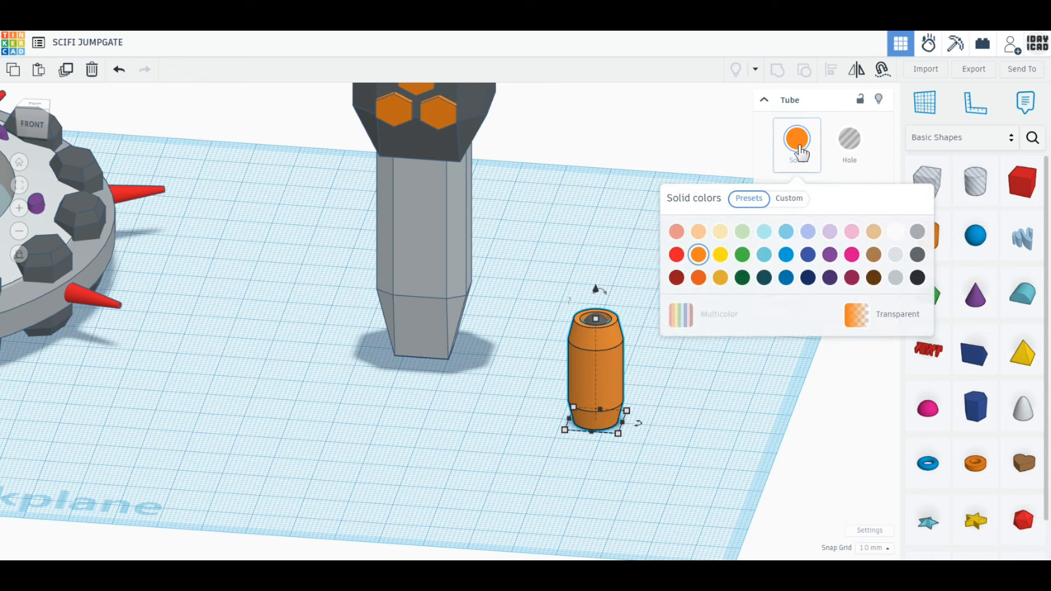
left_click(918, 256)
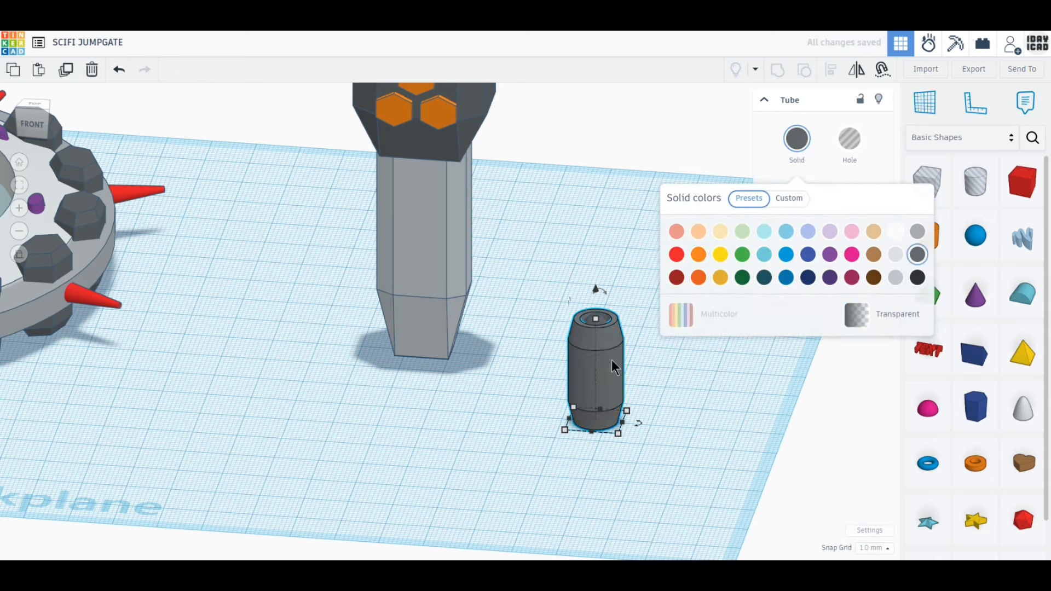
Step: Recolour the sphere in the engine tube's upper end light grey
left_click(459, 282)
left_click(605, 317)
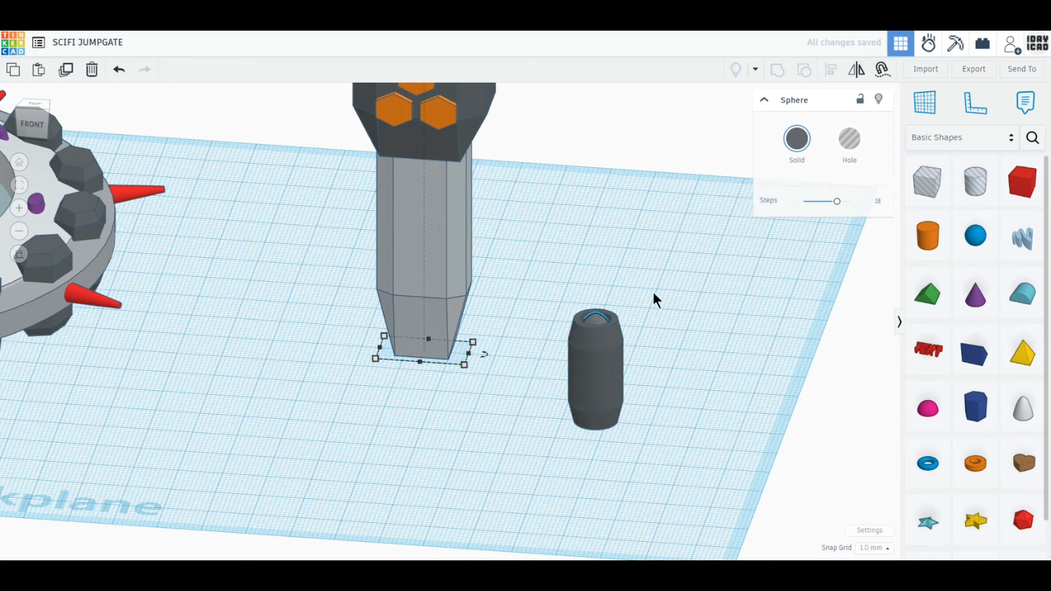
left_click(796, 143)
left_click(917, 234)
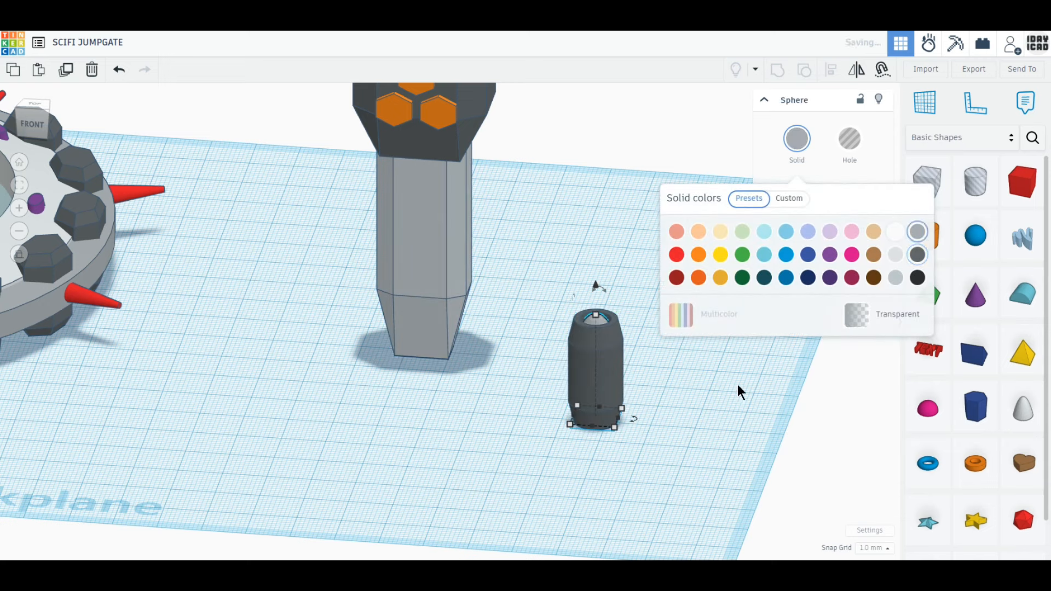
left_click_drag(565, 314, 588, 473)
left_click(549, 480)
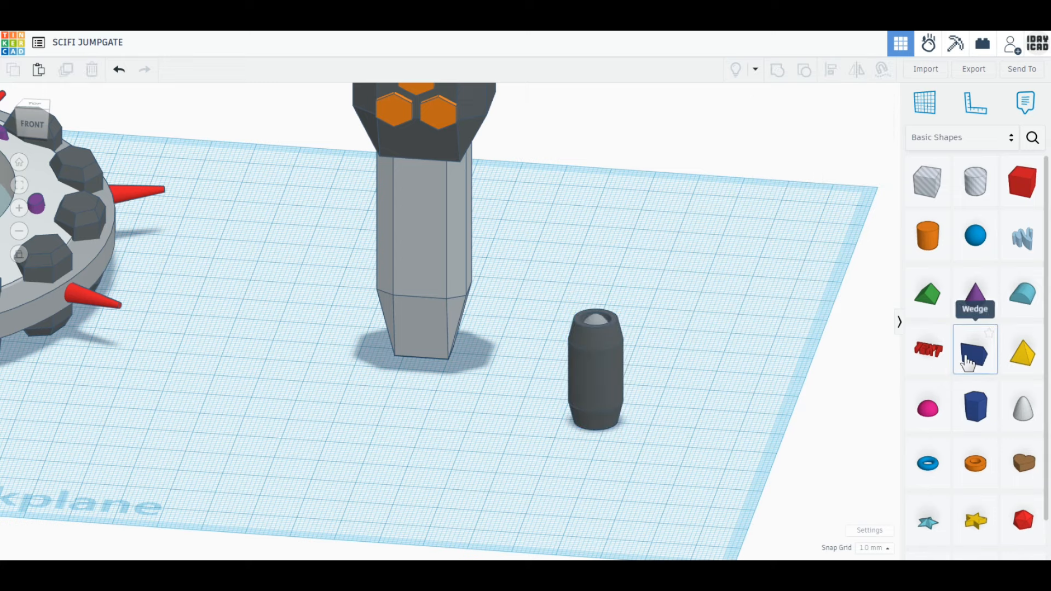
Step: Add a wedge and a box near the engine, make both thin, and set the box's height to 8 mm
left_click_drag(968, 364, 474, 441)
right_click_drag(576, 494, 519, 489)
left_click_drag(558, 458, 495, 425)
left_click_drag(1021, 180, 519, 454)
left_click_drag(511, 389, 511, 432)
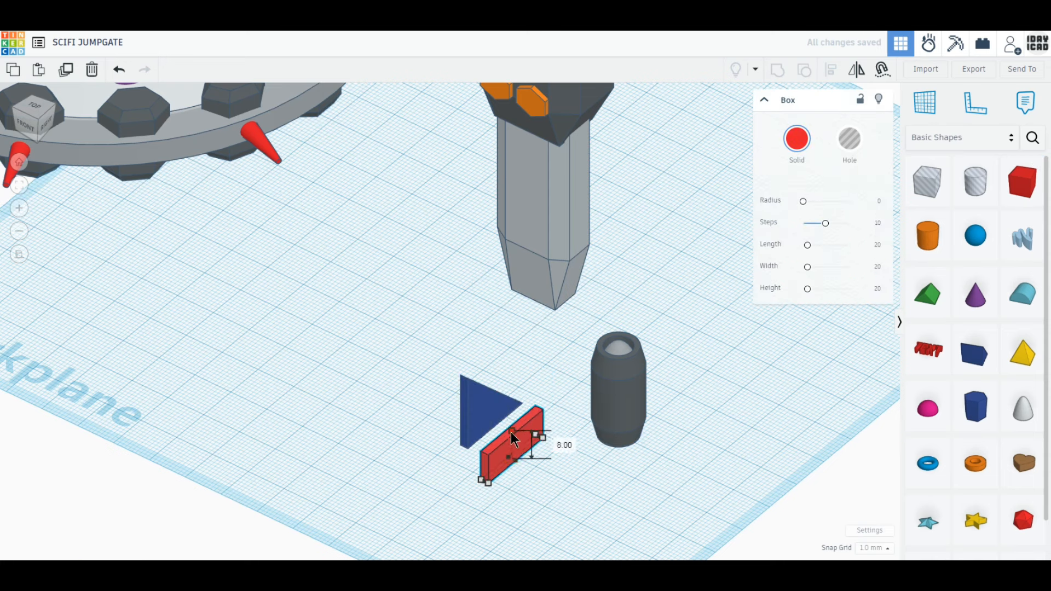
Step: Flatten the wedge and align it with the red box on their horizontal centres so it sits on top
left_click(487, 400)
left_click_drag(491, 328, 491, 361)
left_click(518, 449, "shift")
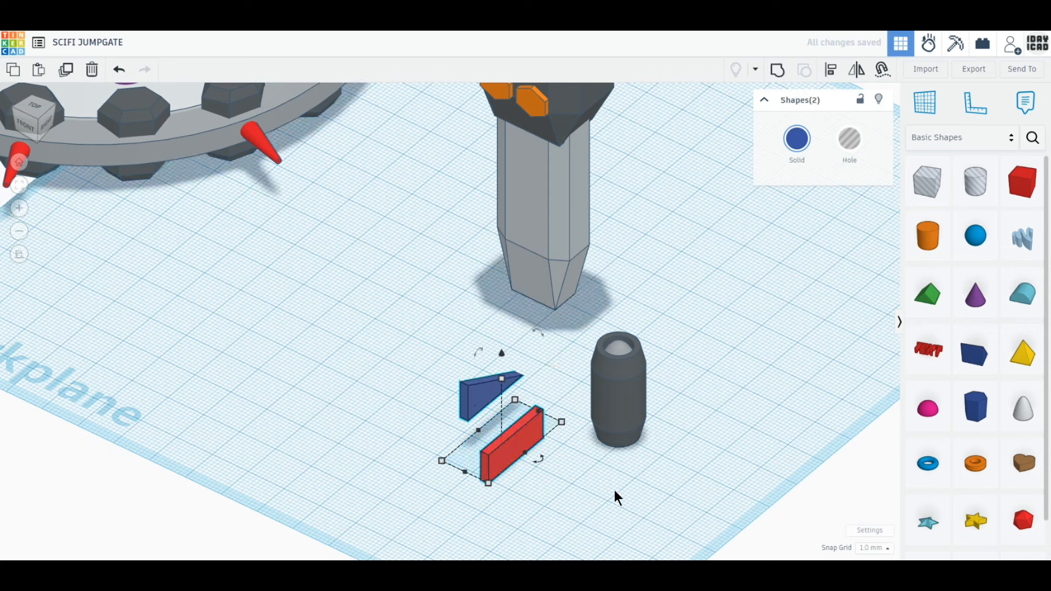
left_click(831, 79)
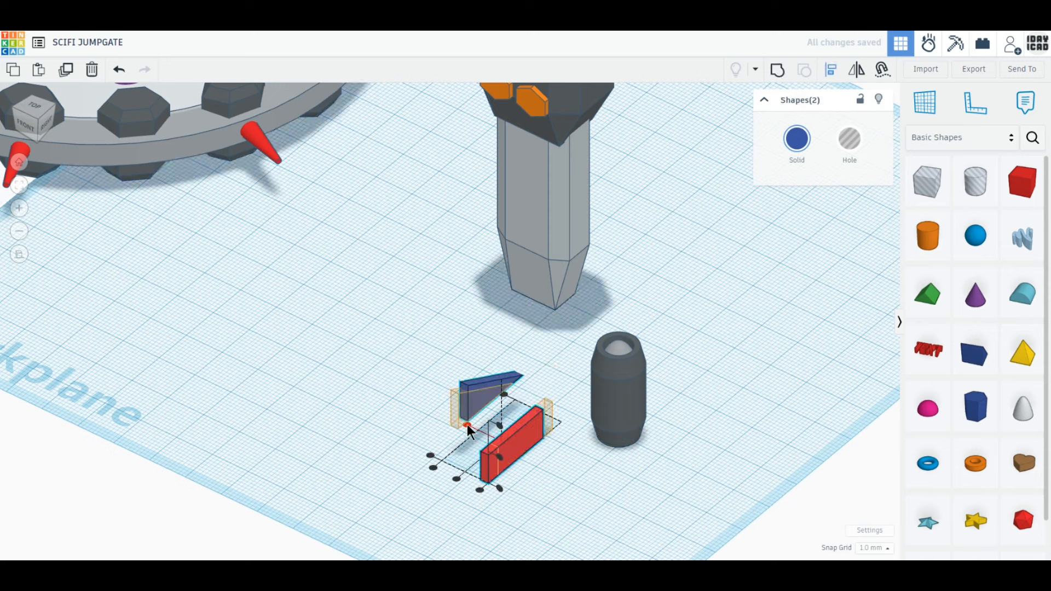
left_click(460, 467)
left_click(464, 469)
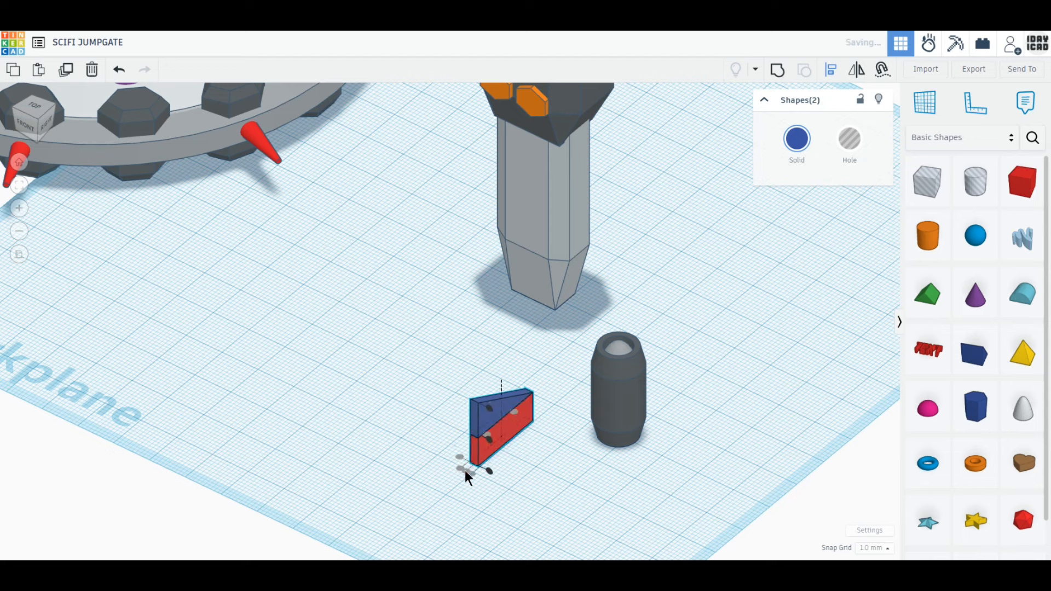
Step: Group the wedge and box into one fin shape and colour it light grey
left_click(777, 71)
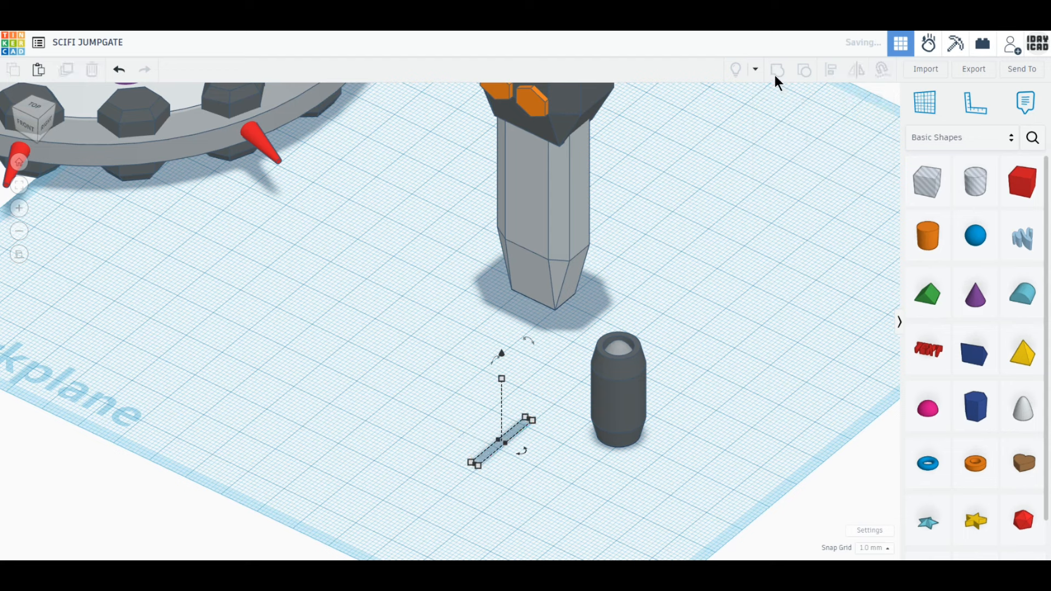
left_click(796, 143)
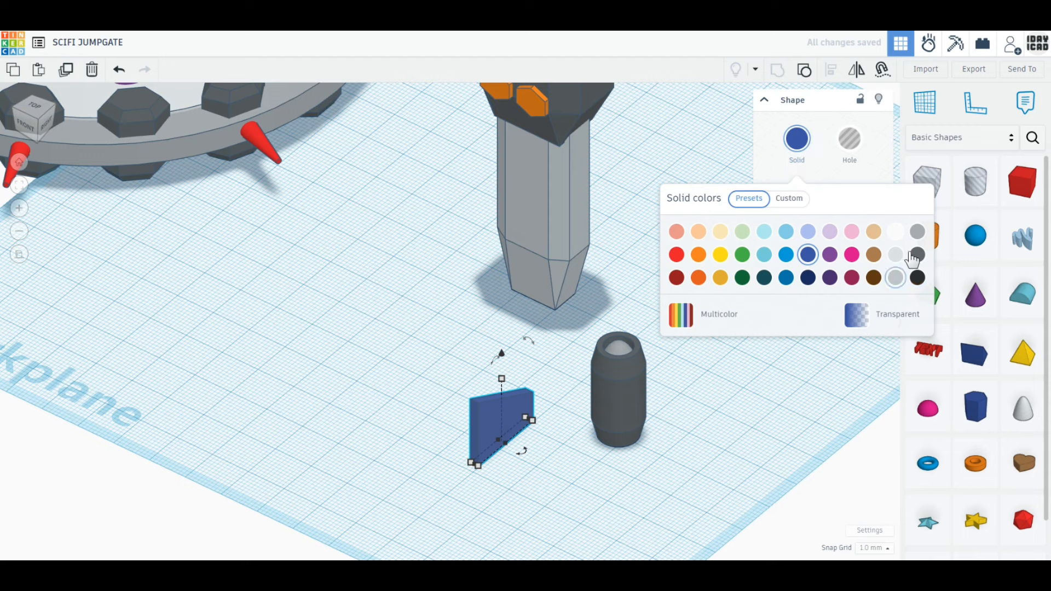
left_click(917, 232)
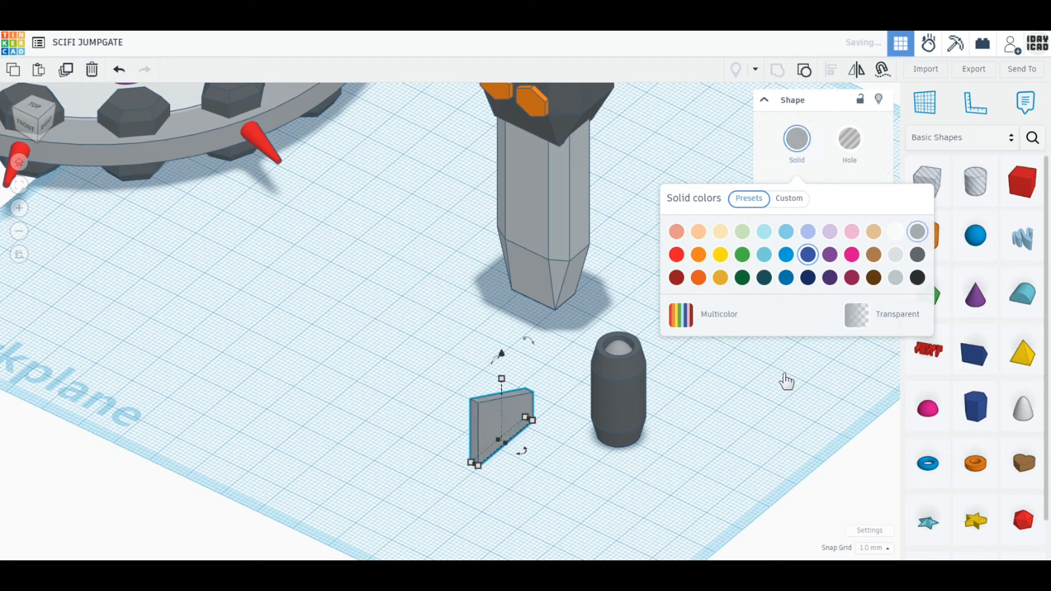
Step: Duplicate the fin, flip the copy outward from the tall end with a length of 20 mm, and group both halves
left_click(65, 70)
left_click_drag(526, 418, 435, 505)
left_click(498, 504)
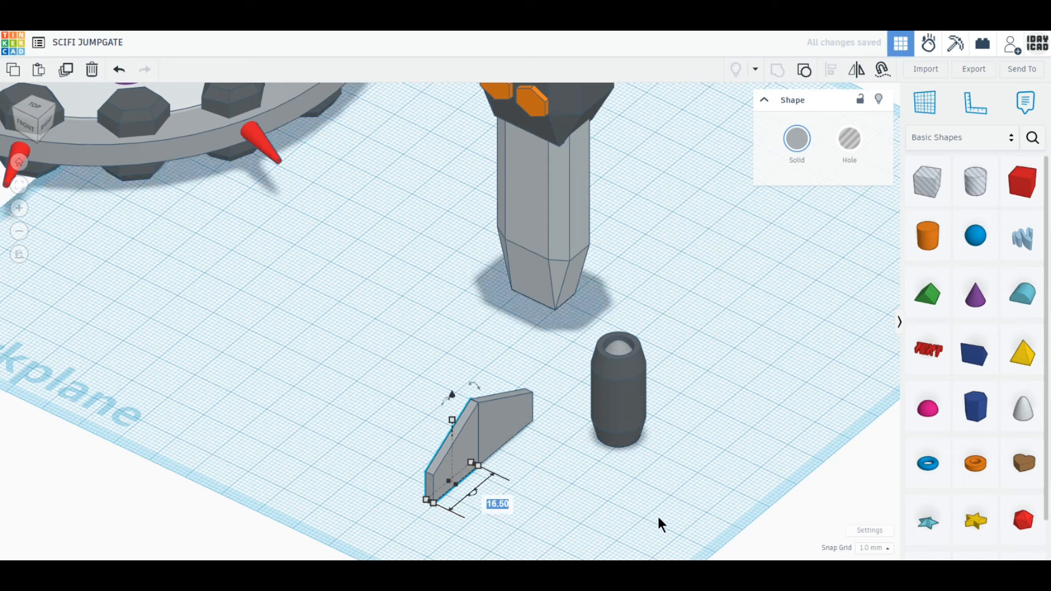
type("20")
key("Return")
left_click(507, 430, "shift")
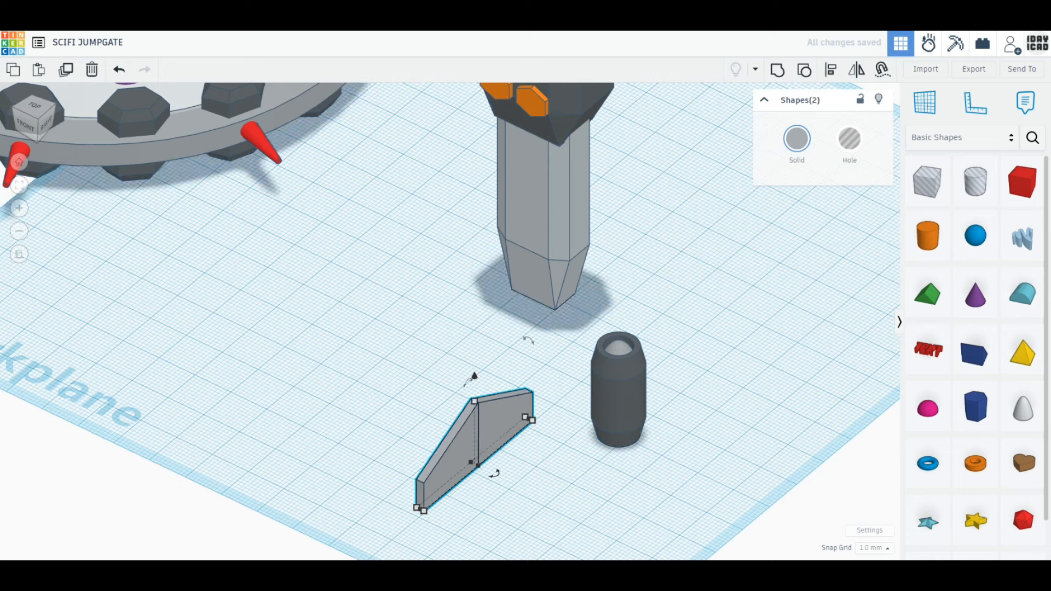
left_click(777, 74)
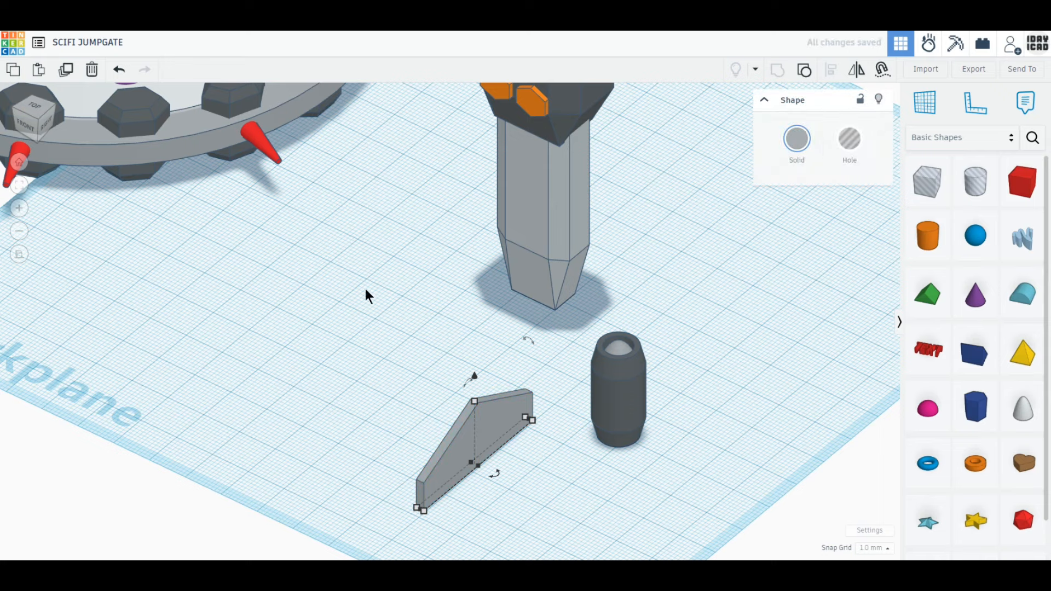
Step: Move the fin about 30.5 mm to sit beside the ship, and shift the ship's body closer to it
left_click(38, 110)
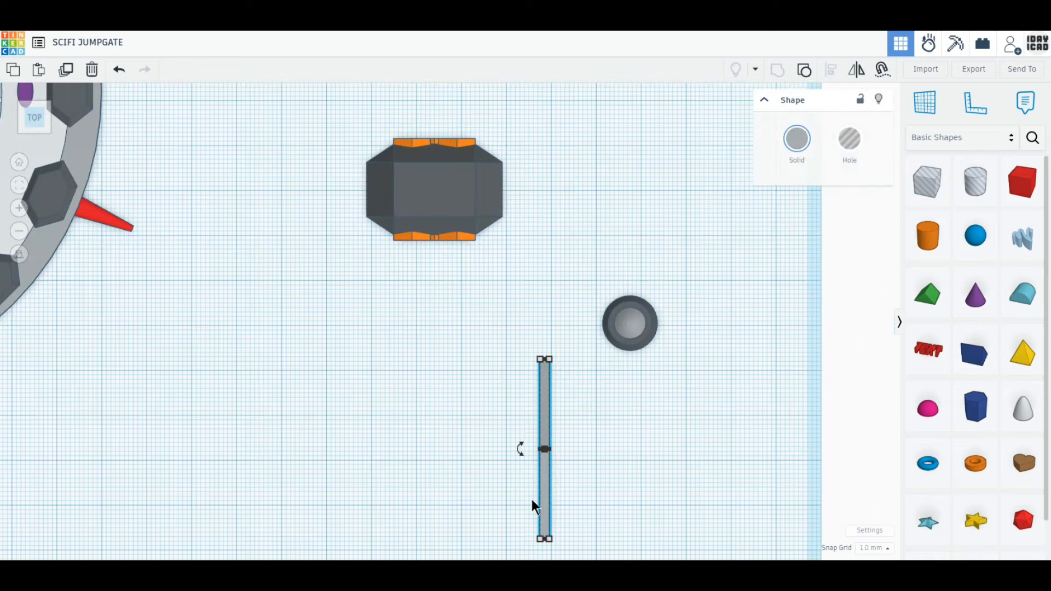
left_click_drag(546, 492, 563, 368)
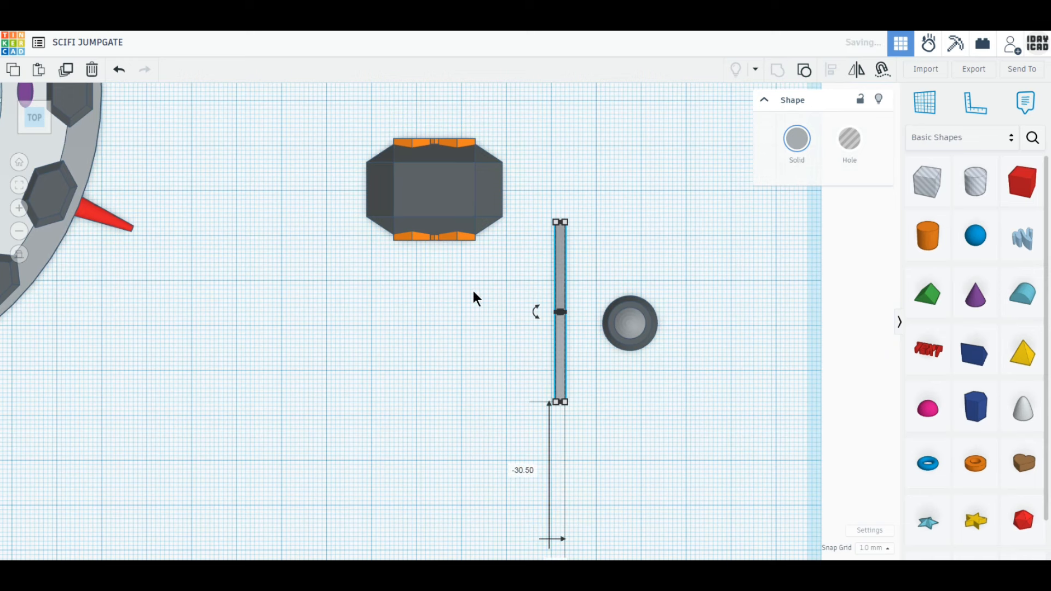
left_click_drag(443, 200, 448, 238)
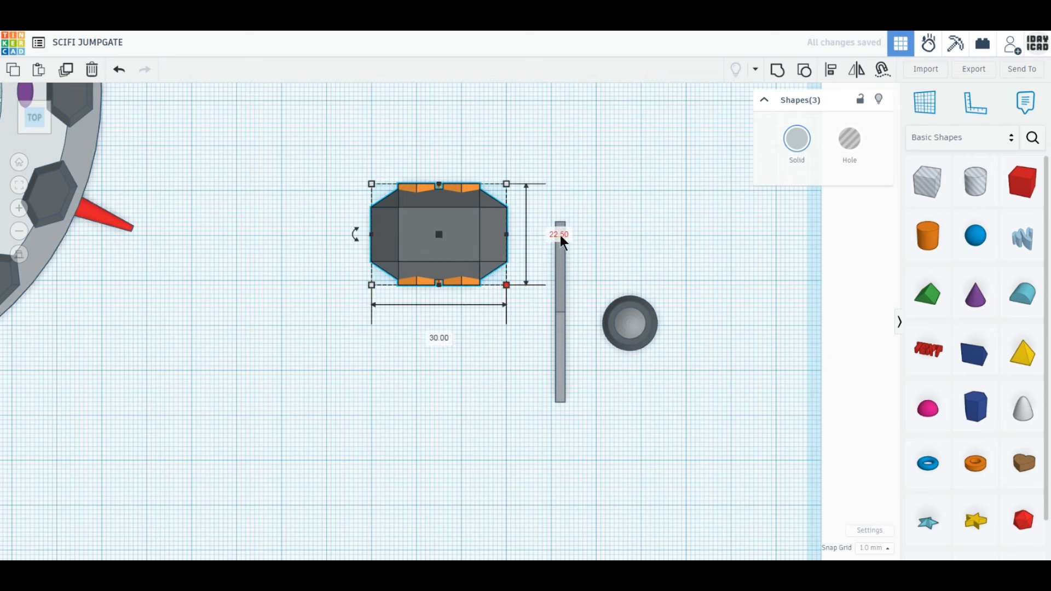
Step: Set the orange hexagon panels' overall depth to 22 mm and align the ship's three shapes on their centres front to back
left_click(411, 317)
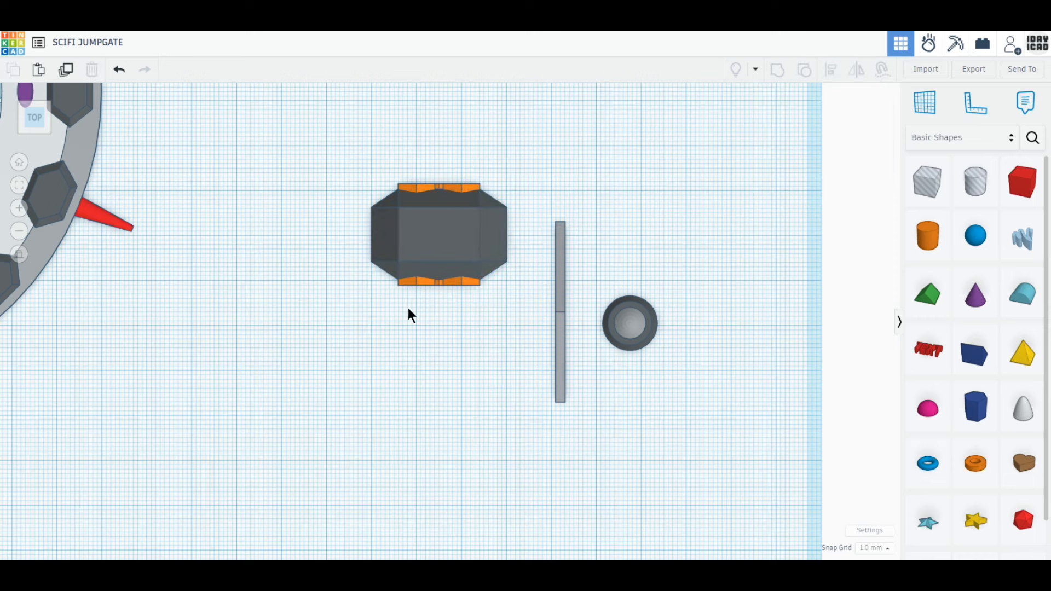
left_click(430, 284)
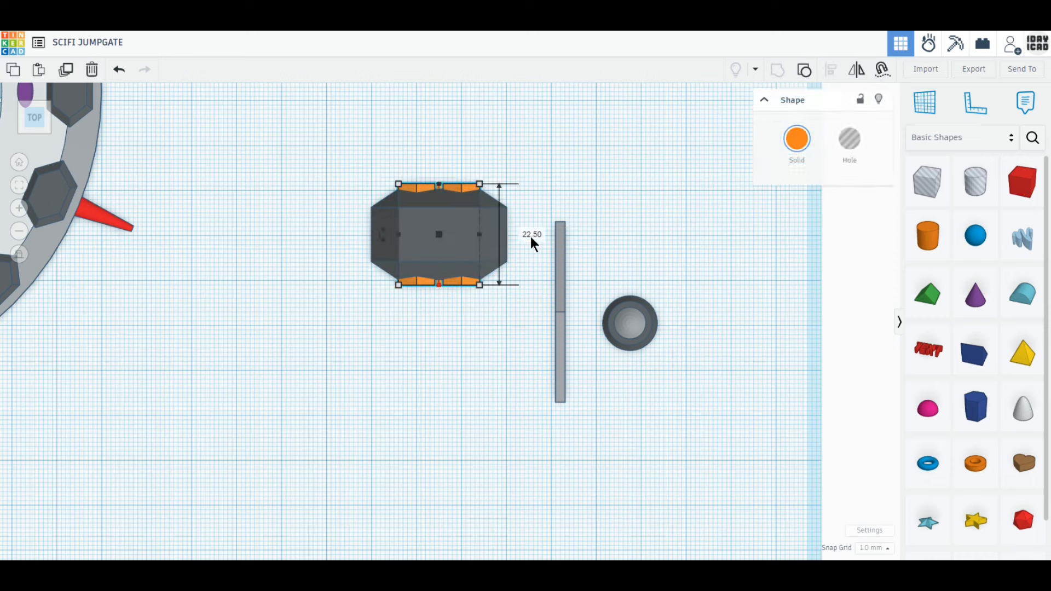
key("Return")
scroll(449, 249, "up", 3)
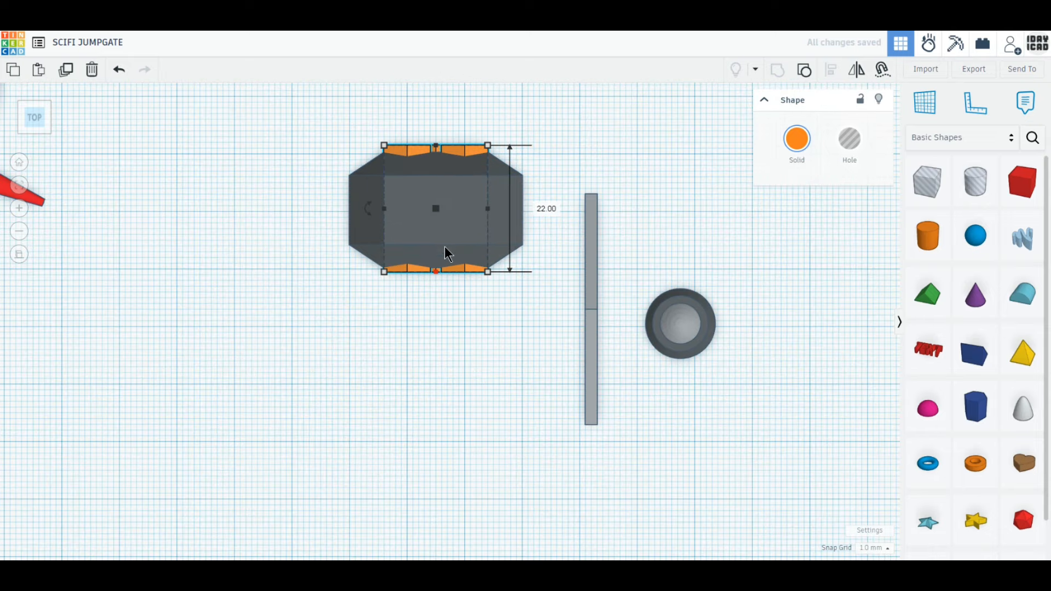
left_click_drag(487, 304, 353, 126)
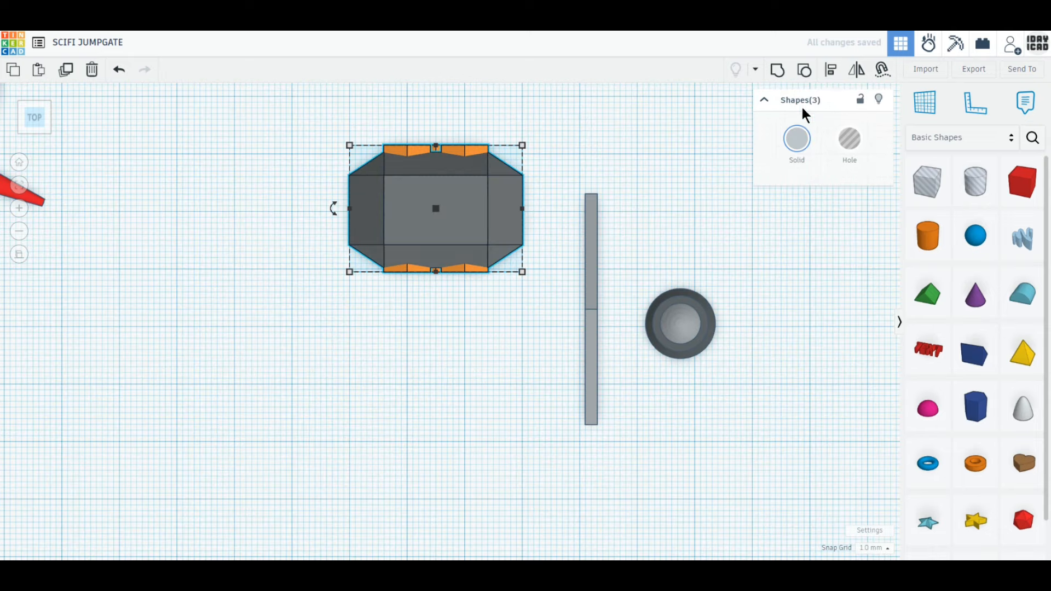
left_click(832, 77)
left_click(333, 208)
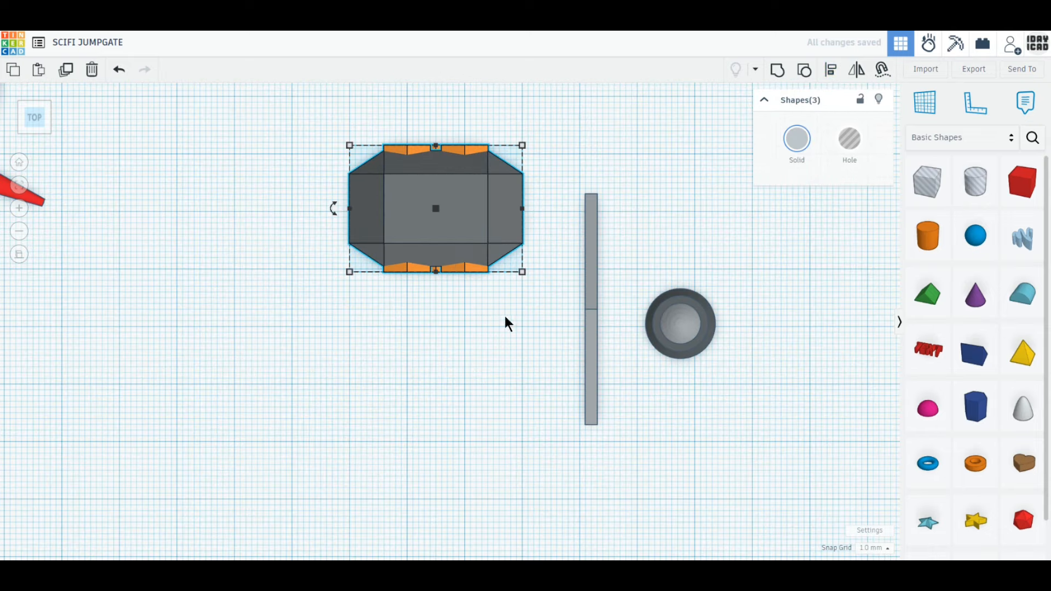
Step: Centre the fin under the ship's body and add a perpendicular copy, lengthened to extend equally past both sides
left_click_drag(473, 262, 478, 233)
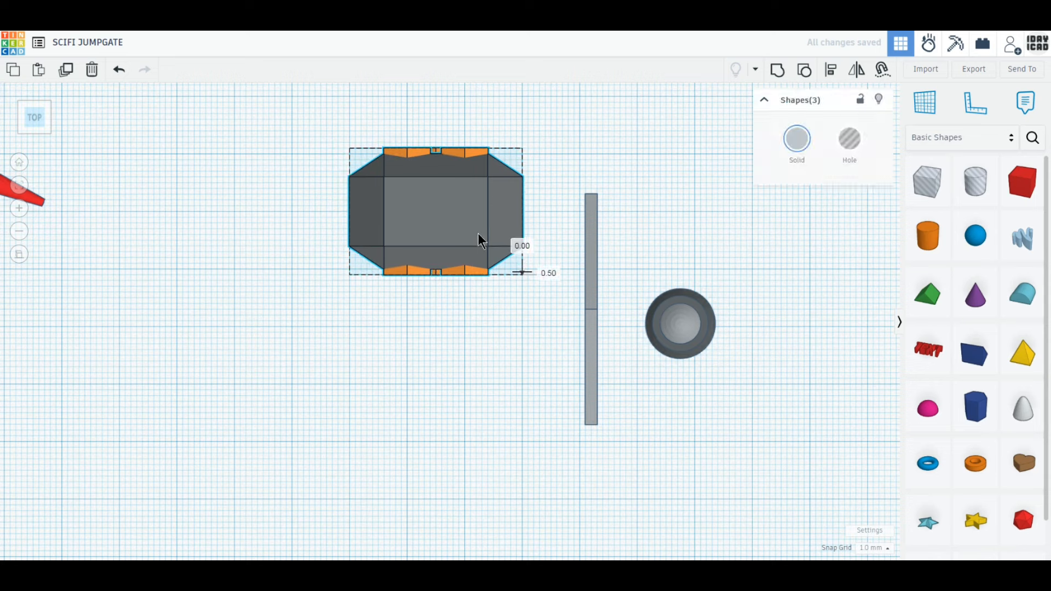
left_click_drag(591, 386, 436, 286)
left_click(66, 81)
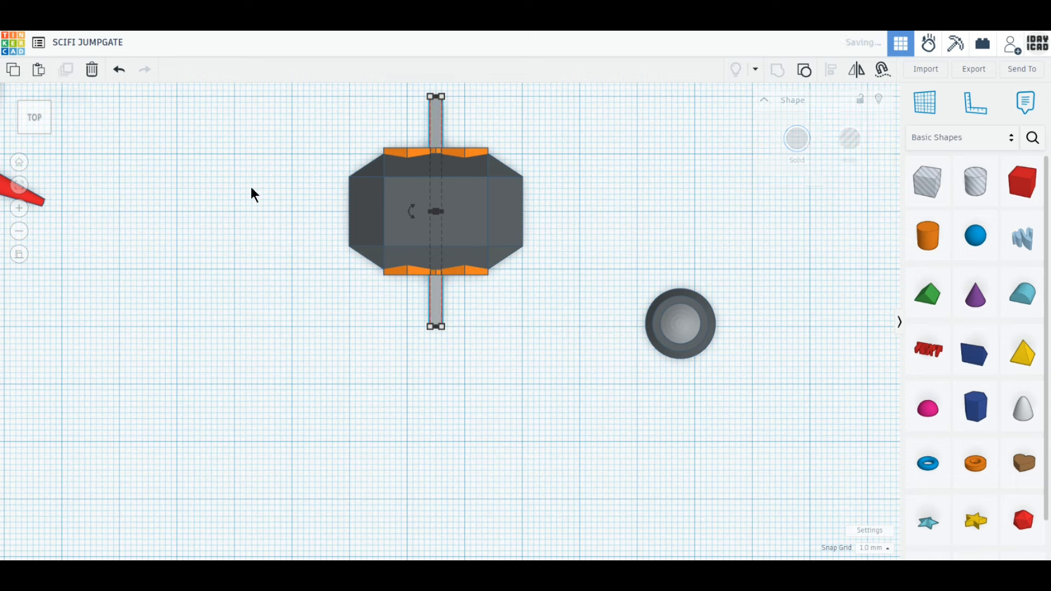
left_click_drag(411, 211, 580, 216)
left_click_drag(299, 211, 291, 211)
Step: Move the complete engine onto one end of the longer fin and place a duplicate on its opposite end
left_click_drag(658, 404, 638, 368)
left_click_drag(748, 403, 643, 280)
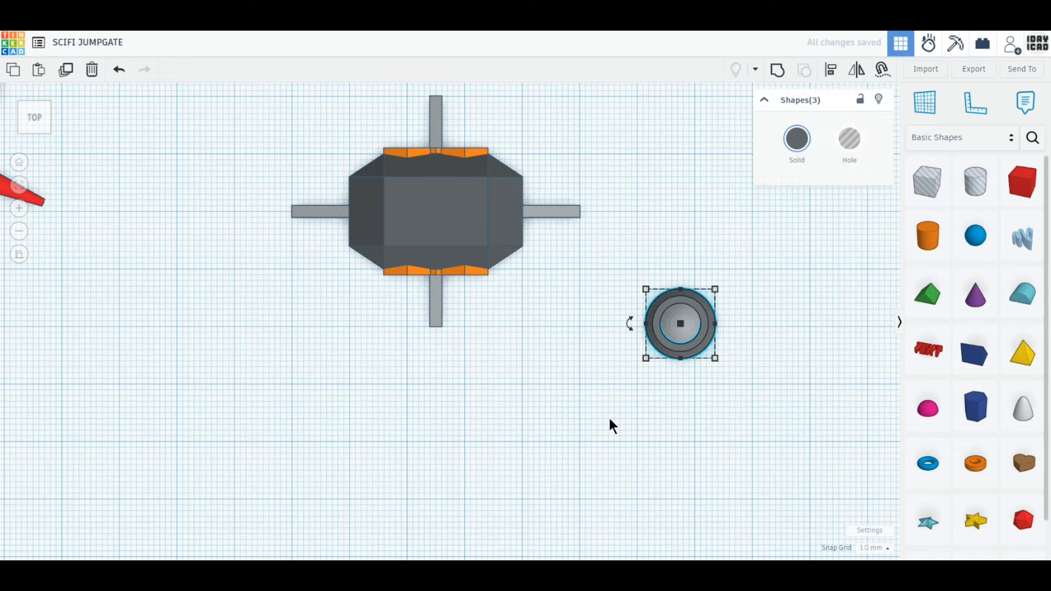
middle_click_drag(609, 427, 597, 501)
left_click_drag(682, 418, 288, 299)
left_click(66, 72)
left_click_drag(631, 330, 586, 269)
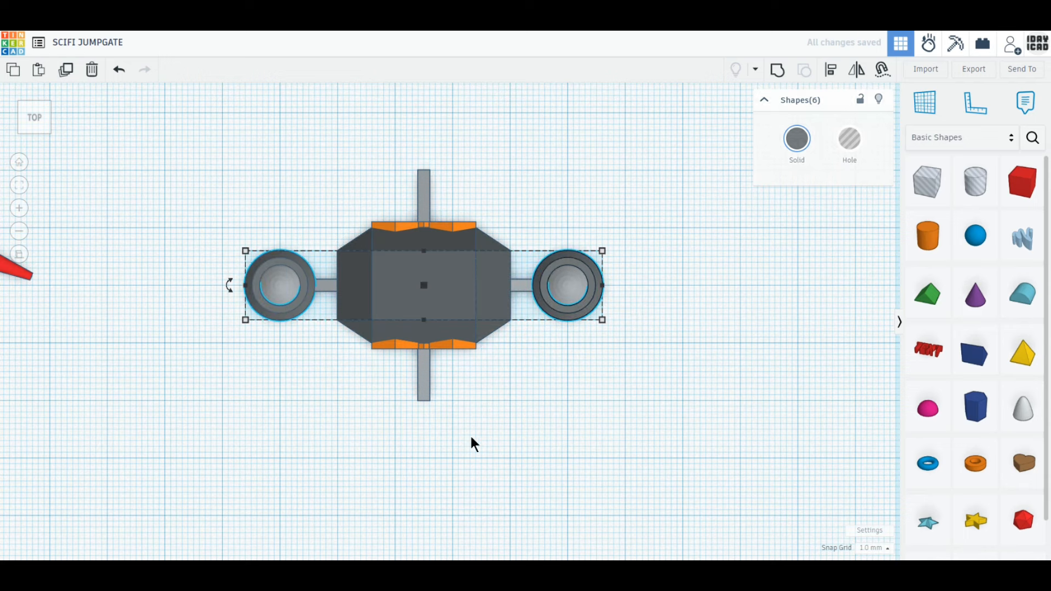
Step: Duplicate both engines and place the copies on the two ends of the shorter fin
left_click(66, 72)
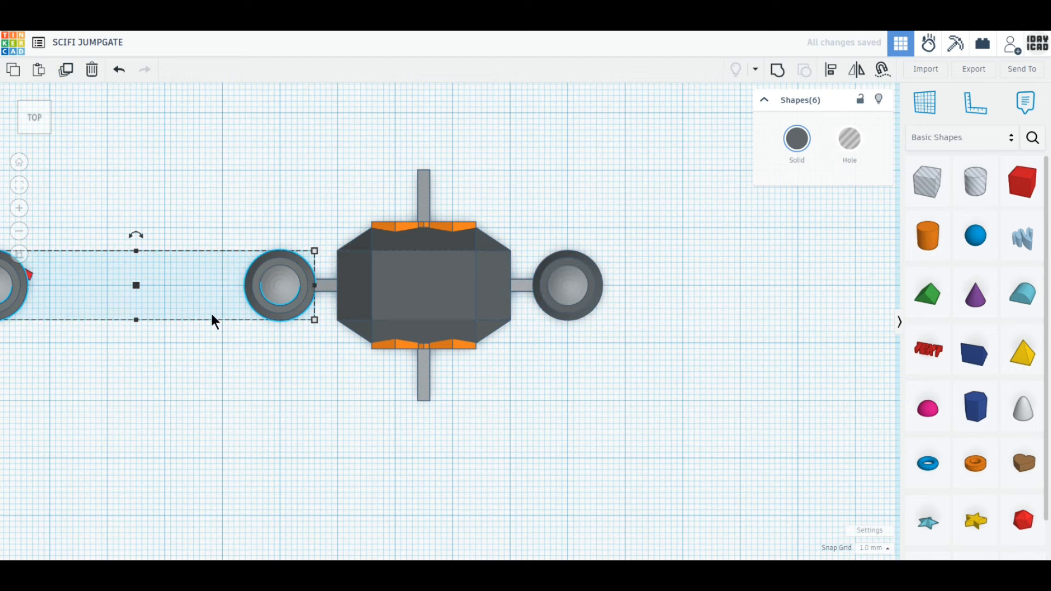
left_click_drag(22, 294, 323, 380)
mouse_move(164, 406)
left_click_drag(164, 406, 341, 481)
left_click_drag(400, 531, 428, 418)
left_click(425, 458)
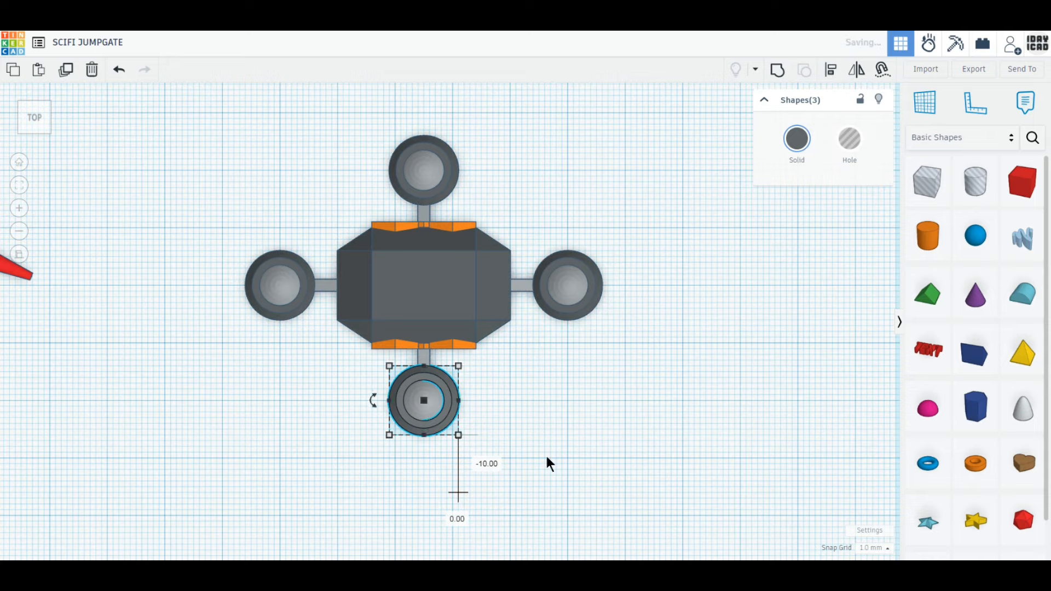
Step: Raise both crossed fins together to 5 mm above the workplane
right_click_drag(545, 453, 508, 465)
left_click(362, 448)
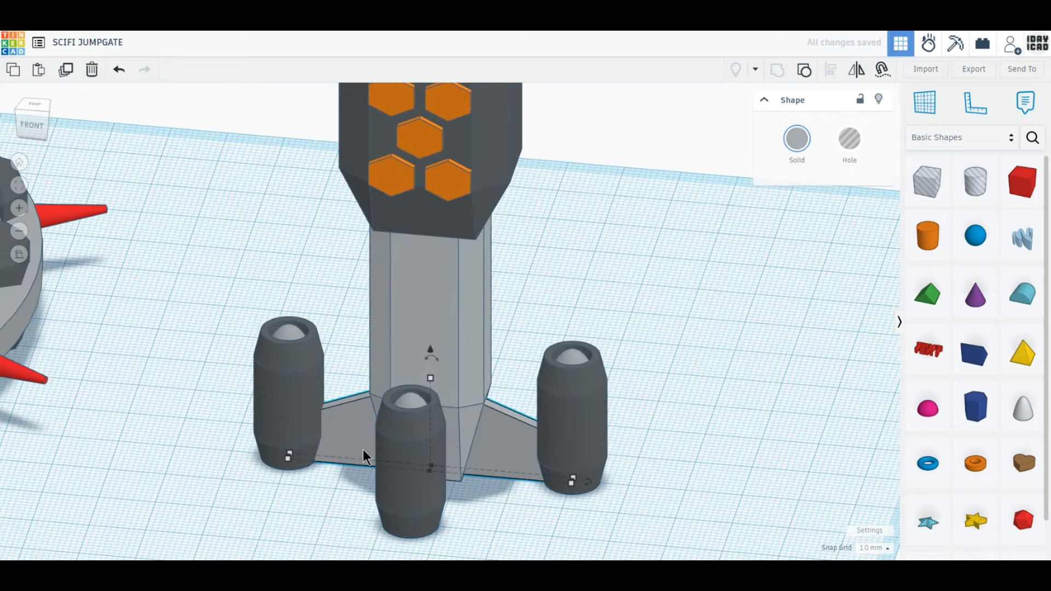
right_click_drag(445, 538, 425, 487)
left_click(480, 403, "shift")
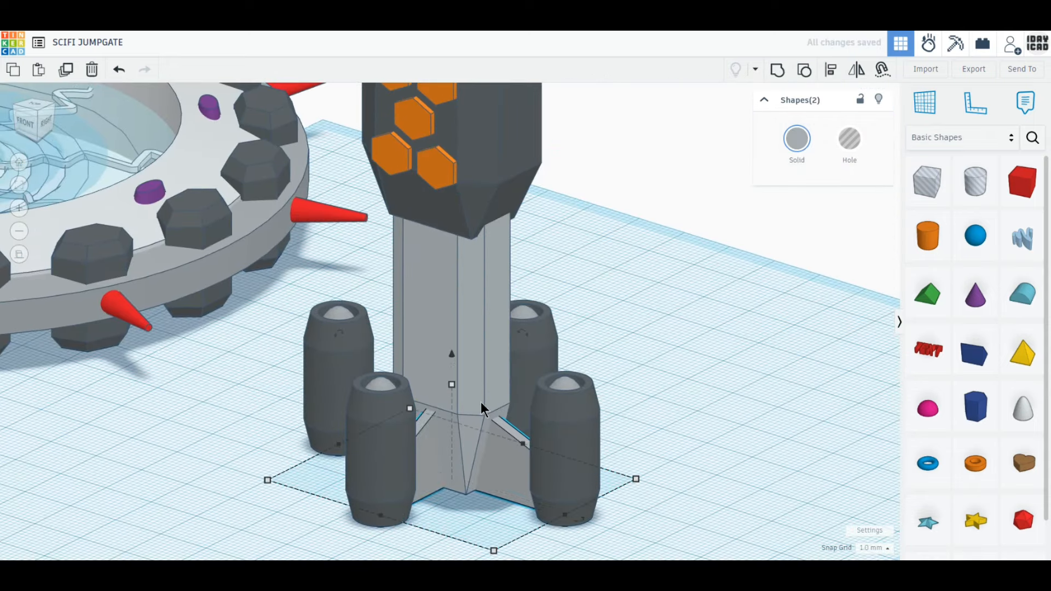
left_click_drag(452, 355, 452, 321)
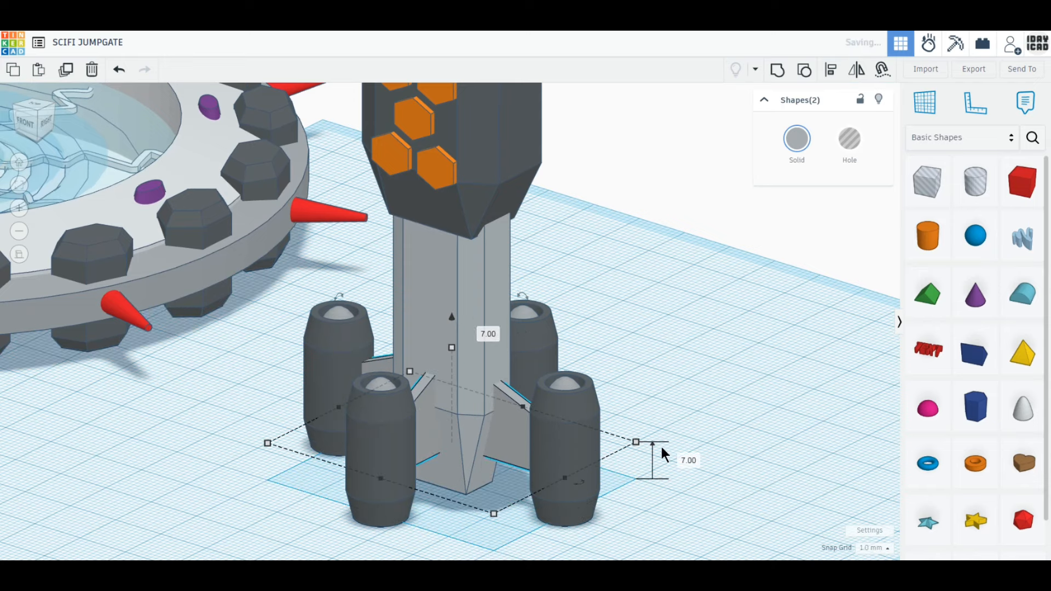
right_click_drag(661, 446, 452, 339)
left_click_drag(447, 345, 448, 346)
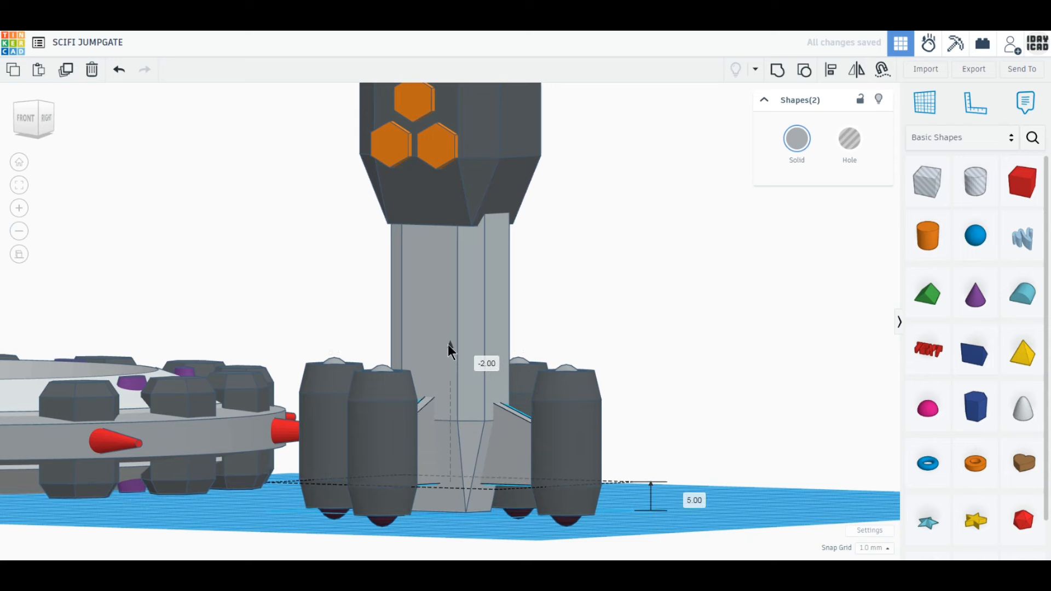
right_click_drag(494, 459, 502, 484)
Step: Recolour the two crossed fins light grey using the preset solid colours
left_click(797, 143)
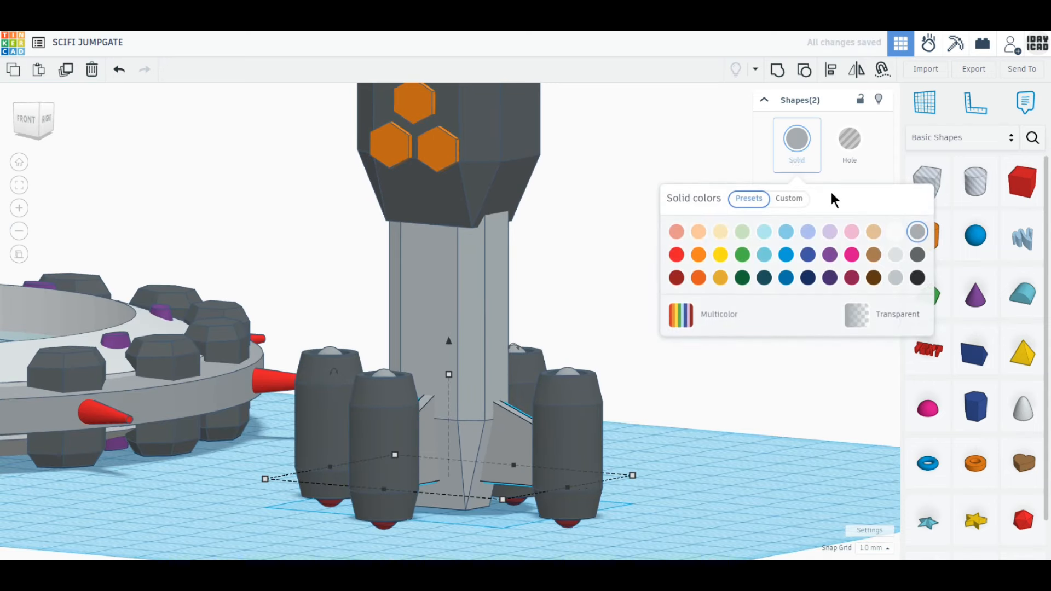
left_click(918, 255)
left_click(894, 257)
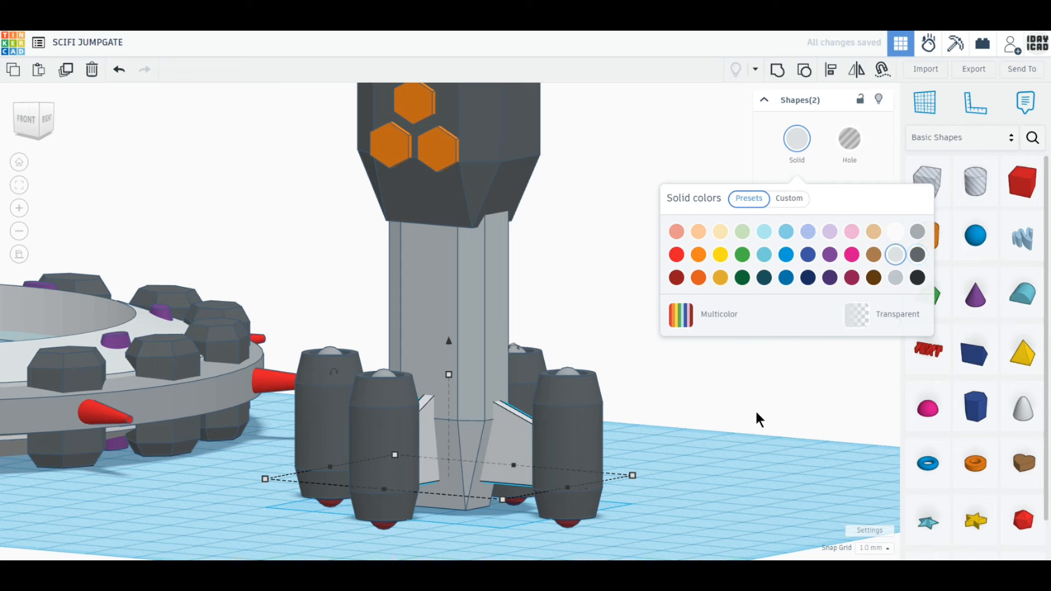
left_click(652, 465)
scroll(653, 465, "down", 3)
scroll(653, 465, "down", 4)
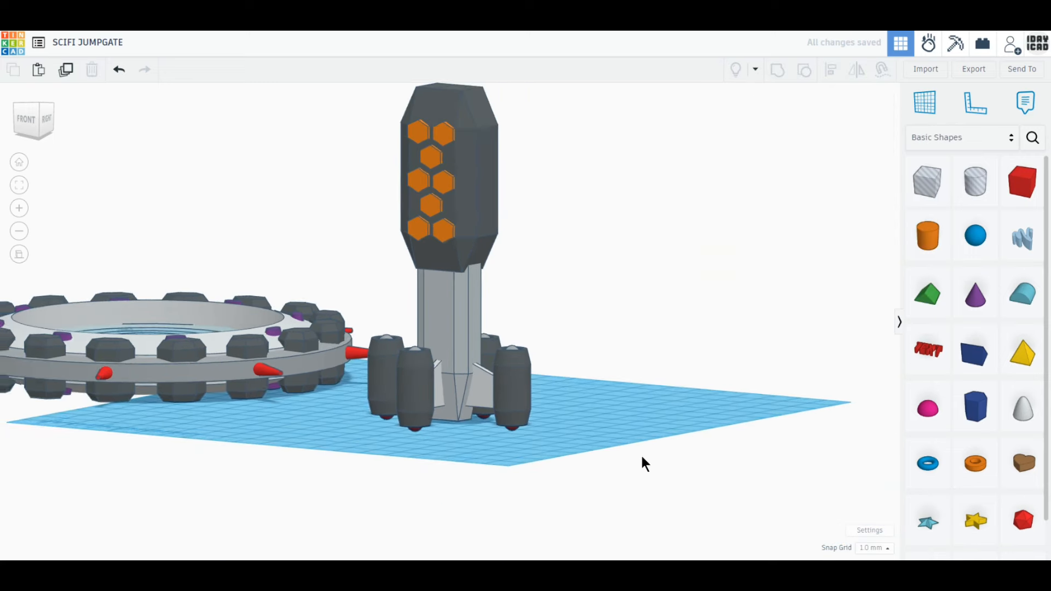
Step: Place a half sphere on the flat top face of the ship's hull
right_click_drag(552, 542, 613, 460)
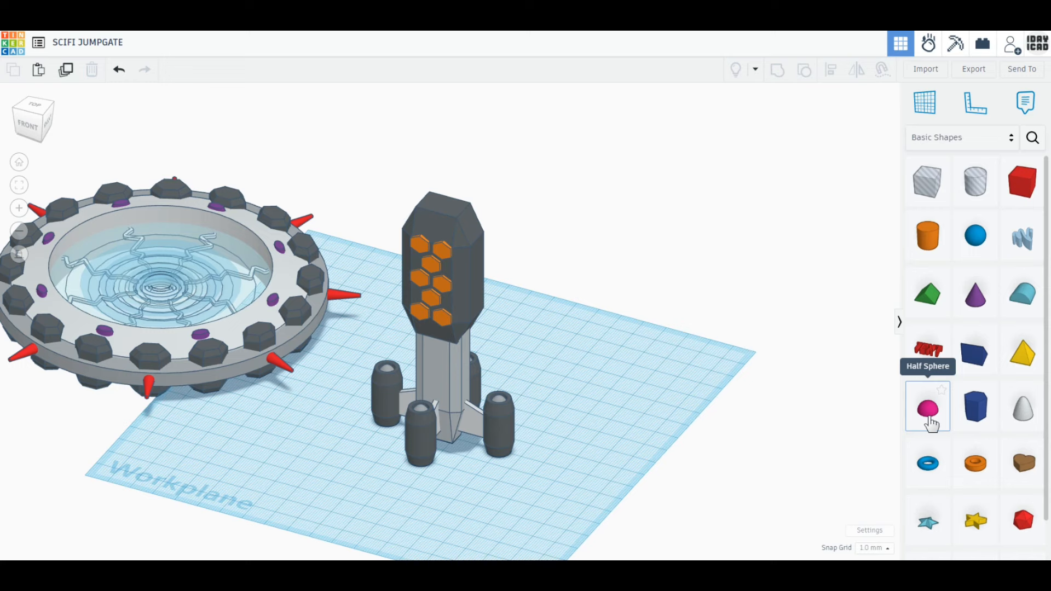
left_click_drag(930, 423, 445, 205)
scroll(616, 314, "up", 3)
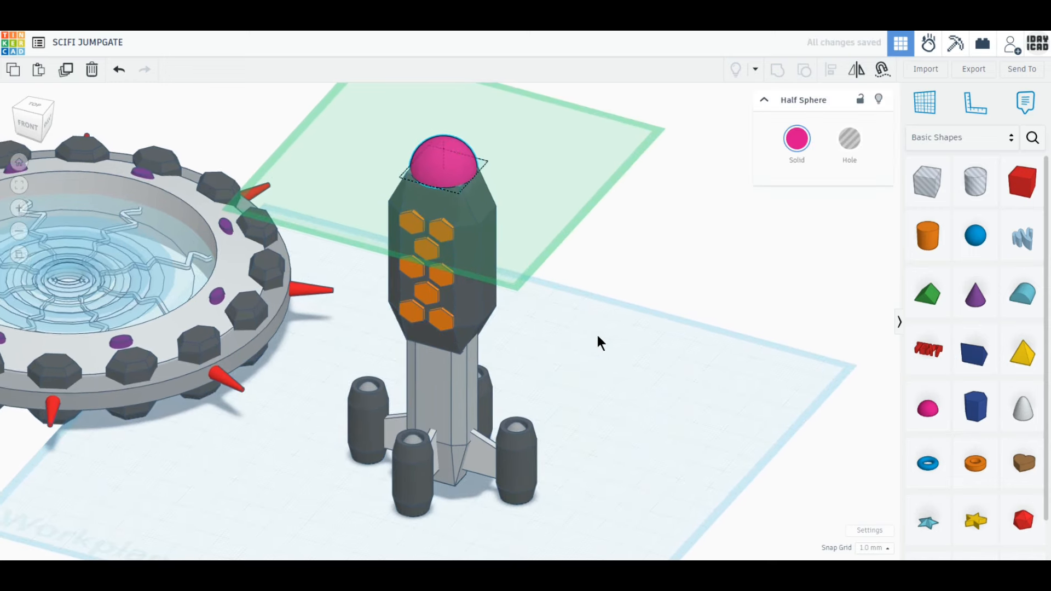
middle_click_drag(597, 342, 617, 410)
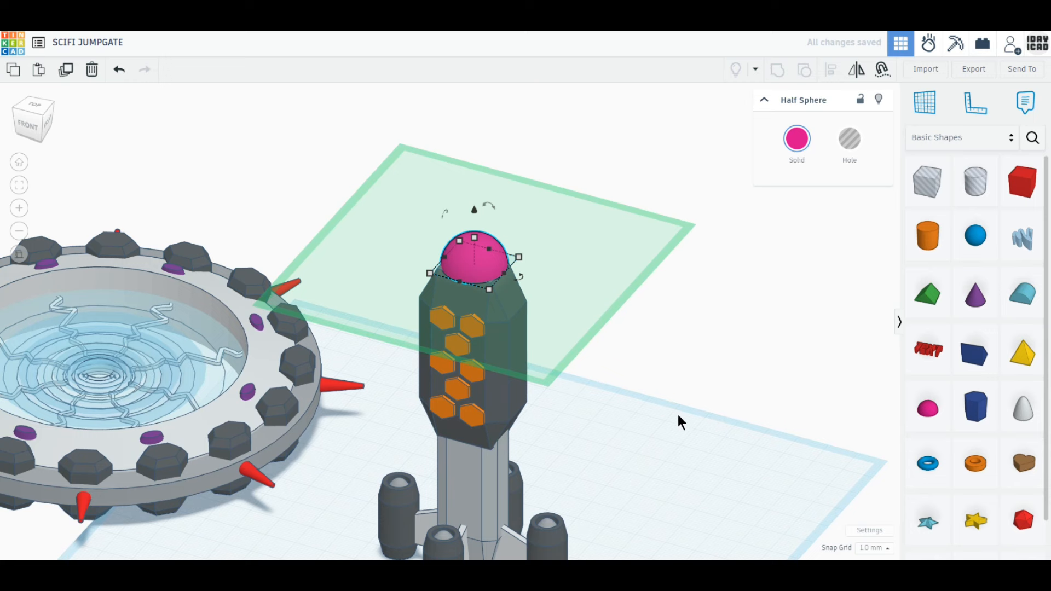
left_click(645, 346)
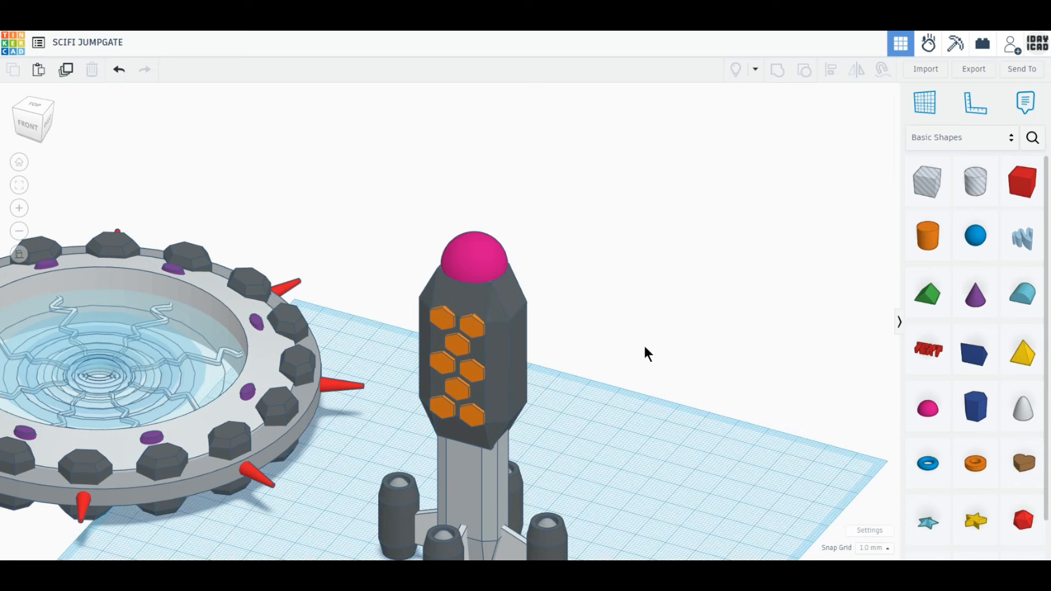
Step: Shrink the half sphere's base to 4 mm by 4 mm while keeping its height, forming a narrow spike
left_click(489, 285)
left_click_drag(490, 290, 468, 265)
left_click(433, 284)
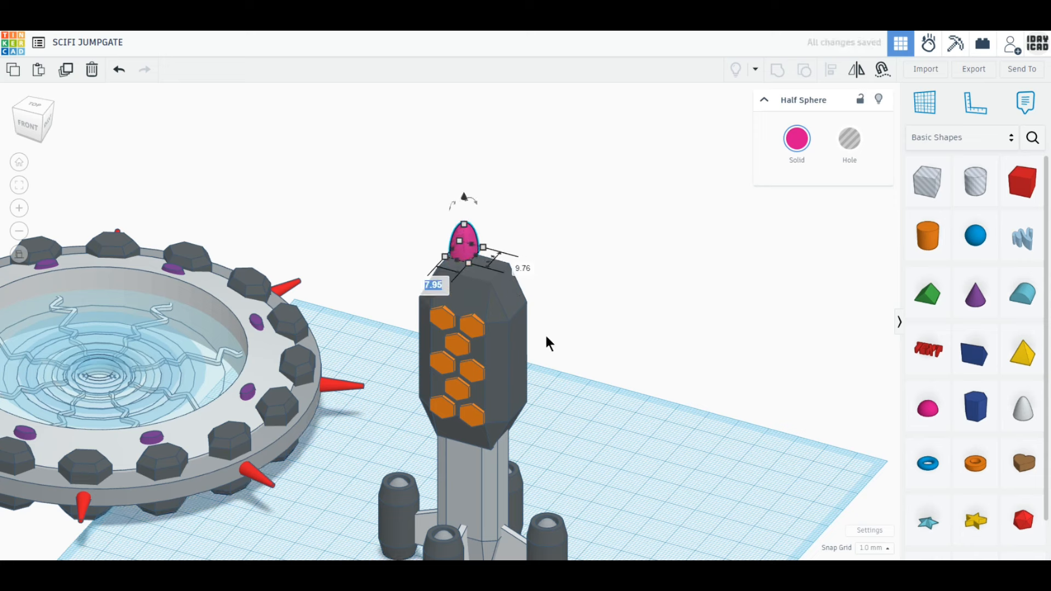
type("4")
key("Return")
type("4")
key("Return")
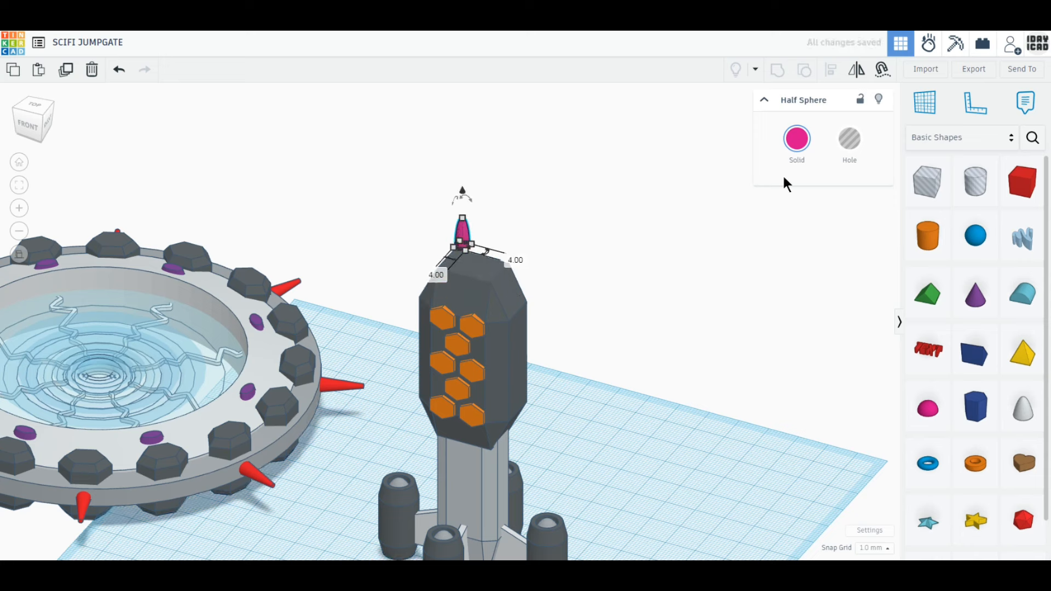
Step: Recolour the narrow spike medium grey to match the ship's body
left_click(790, 150)
left_click(895, 255)
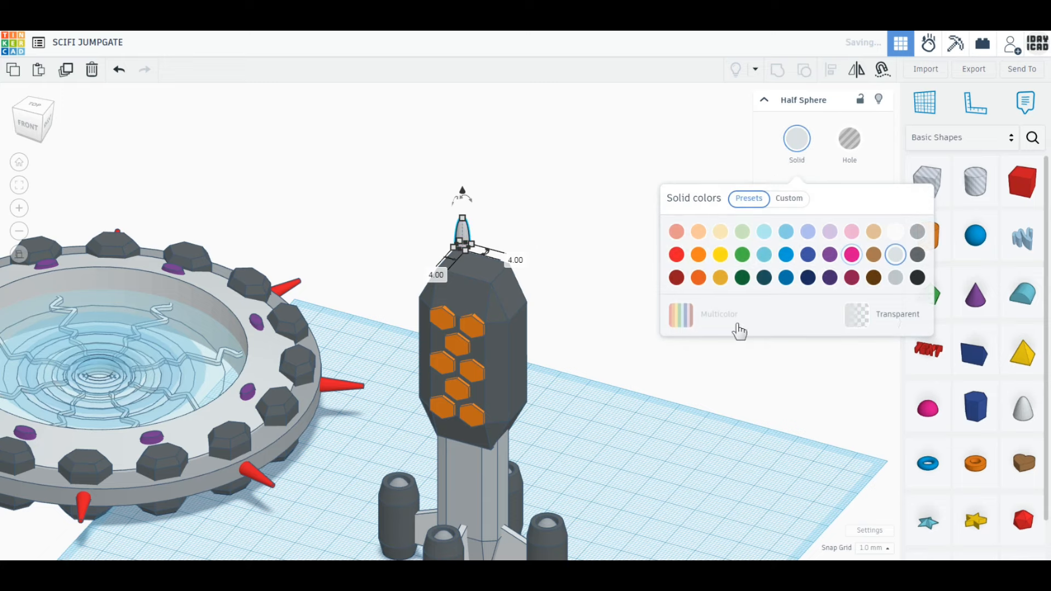
left_click(918, 231)
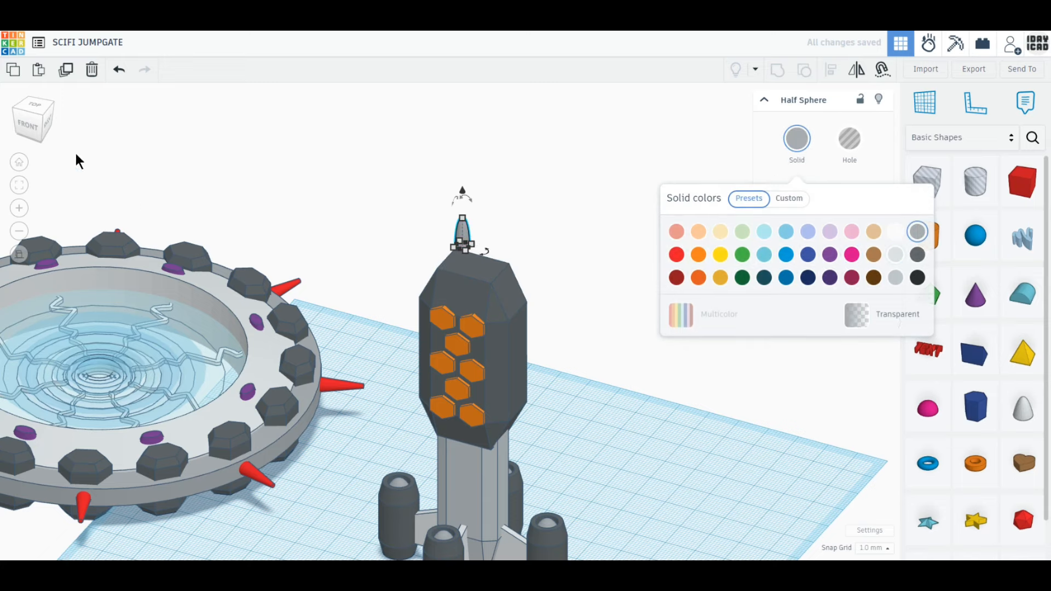
Step: Position the spike midway along one short edge of the hull's top face and duplicate it 18 mm across at the opposite edge
left_click(25, 107)
scroll(533, 385, "up", 5)
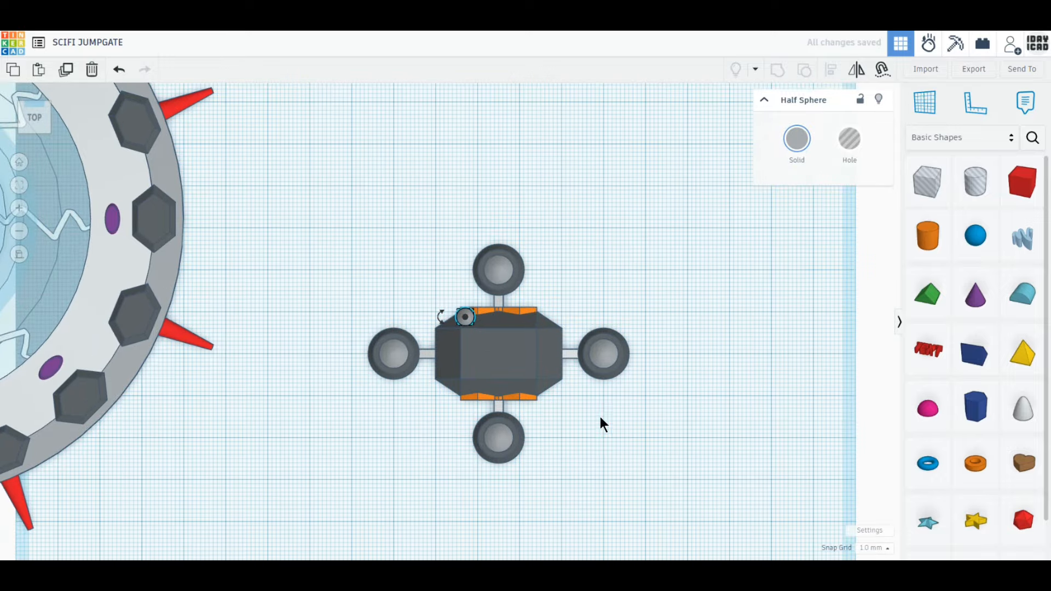
scroll(486, 368, "up", 2)
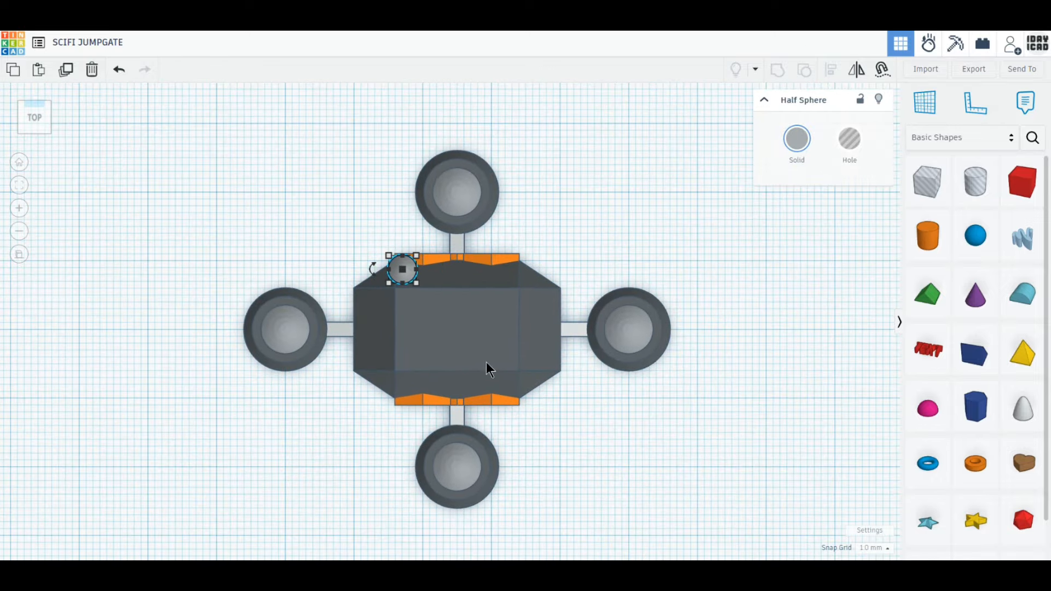
left_click_drag(410, 280, 399, 330)
left_click(66, 70)
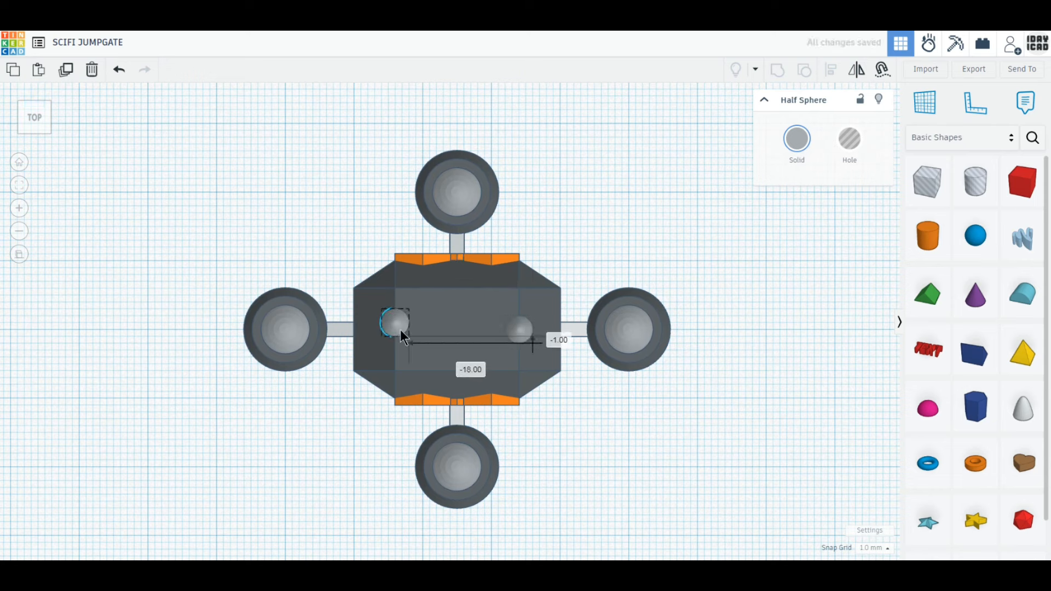
Step: Select both spikes, sink them partly into the hull top and stretch their height to about 14 mm
left_click(516, 332, "shift")
right_click_drag(567, 454, 550, 381)
middle_click_drag(551, 381, 539, 405)
right_click_drag(583, 482, 583, 457)
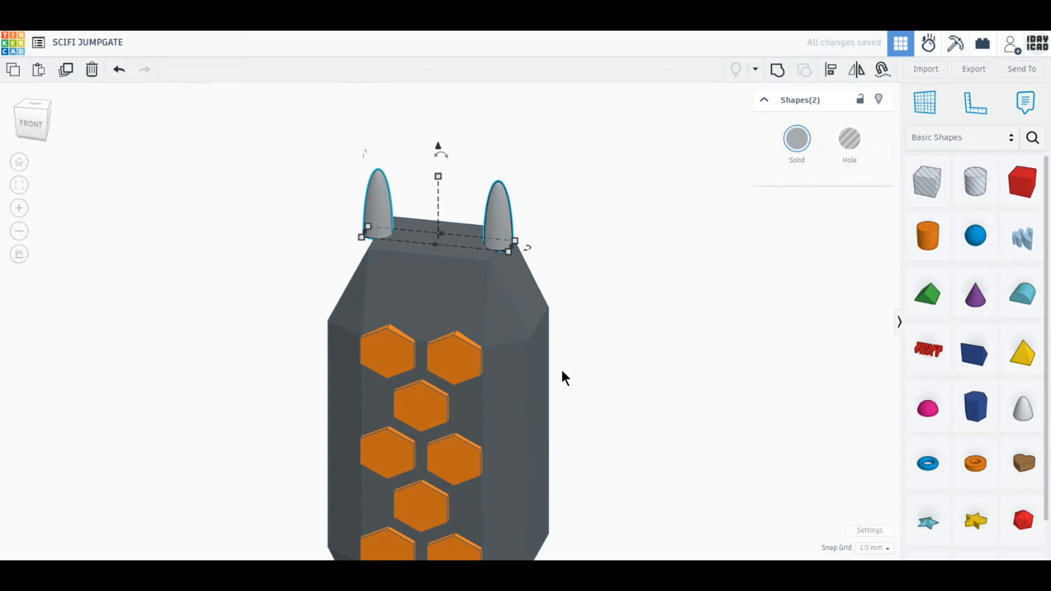
right_click_drag(563, 375, 445, 253)
left_click_drag(430, 219, 432, 268)
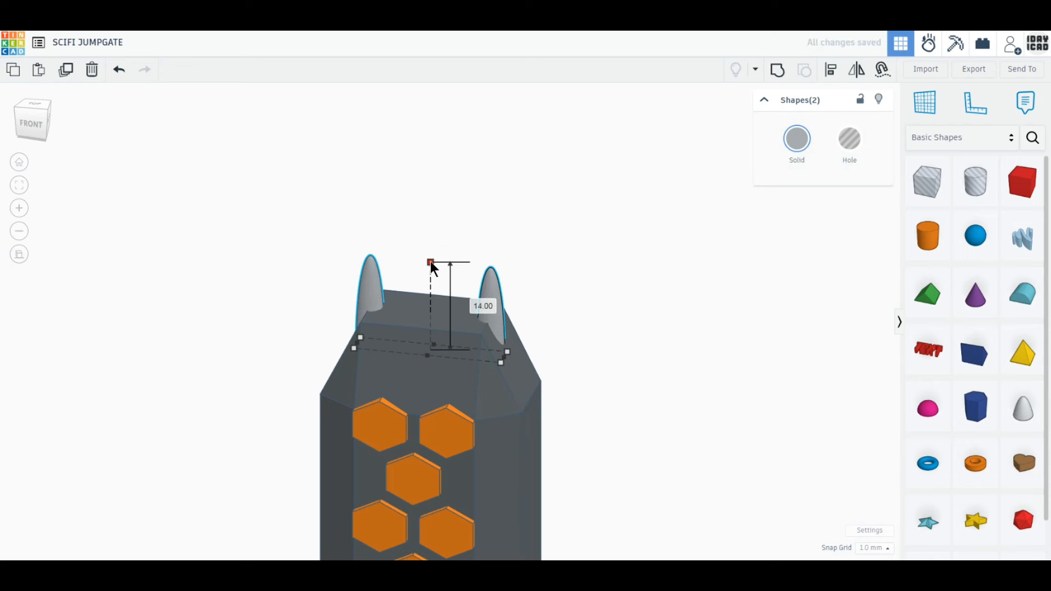
left_click(607, 326)
Step: Select the complete ship and raise it to 30 mm above the workplane
scroll(634, 393, "down", 6)
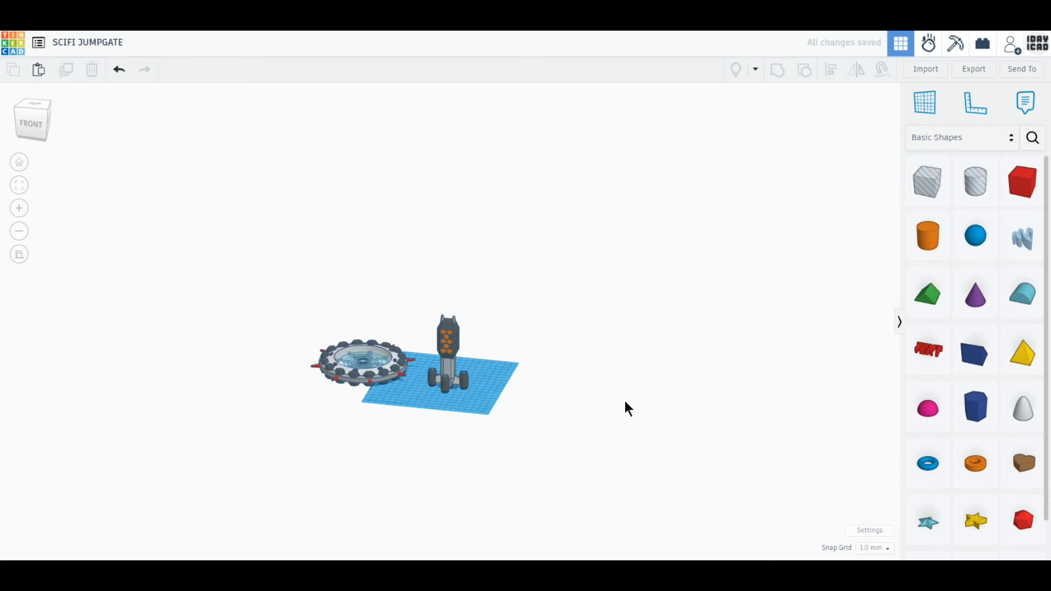
scroll(438, 408, "up", 3)
left_click_drag(406, 275, 509, 472)
left_click_drag(447, 279, 445, 251)
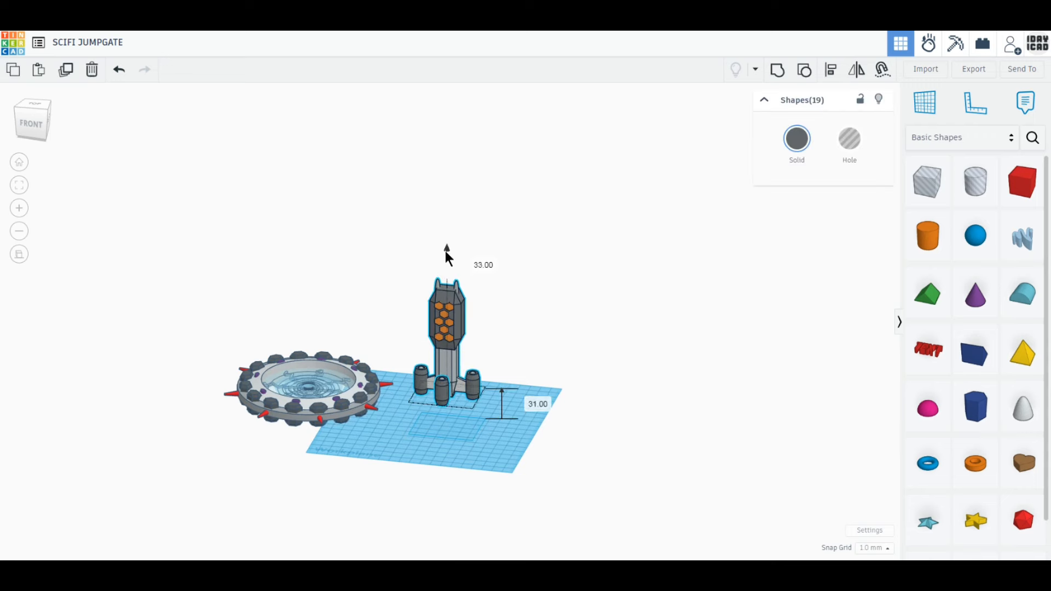
Step: Move the ship 15 mm sideways towards the jumpgate and 5 mm towards the back of the workplane
left_click(30, 107)
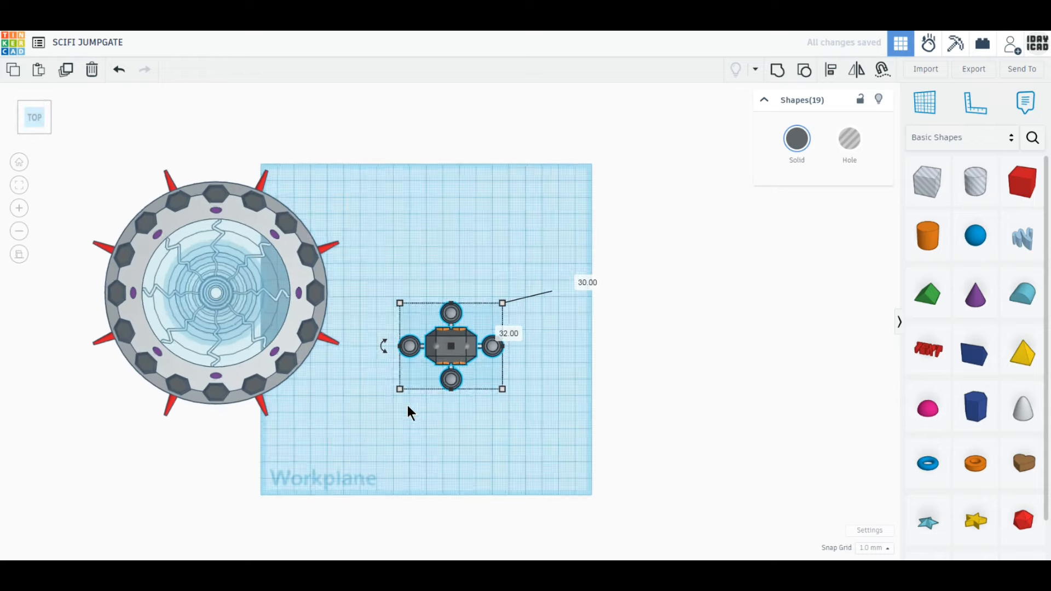
scroll(407, 411, "up", 3)
left_click_drag(460, 368, 428, 352)
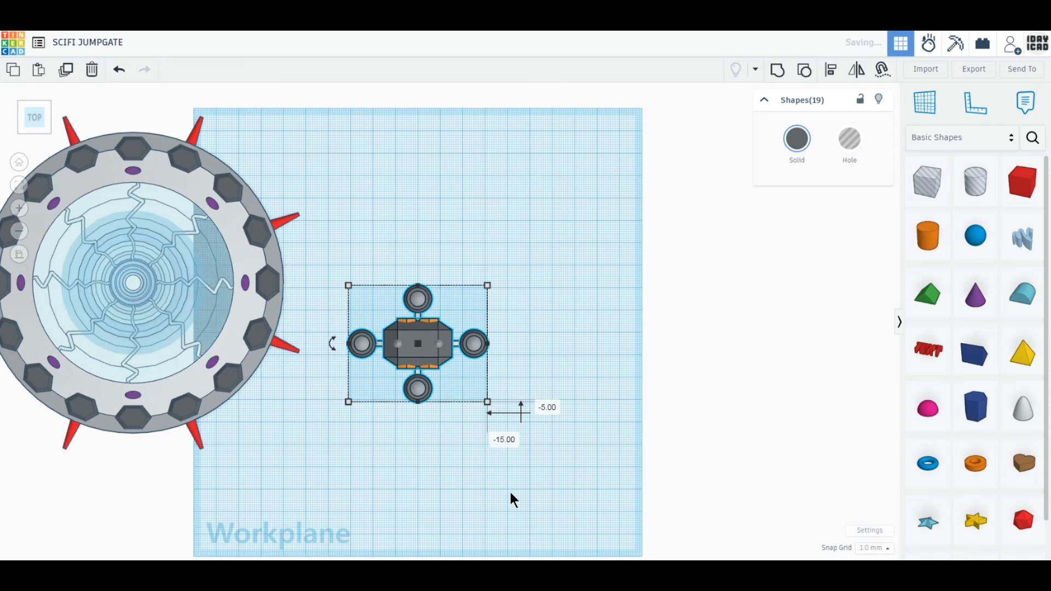
middle_click_drag(510, 492, 536, 462)
mouse_move(452, 329)
left_mouse_down()
mouse_move(433, 328)
mouse_move(450, 329)
left_mouse_up()
Step: Select the whole jumpgate and move it further away from the ship
middle_click_drag(290, 420, 382, 468)
left_click_drag(417, 481, 63, 114)
mouse_move(337, 362)
left_mouse_down()
mouse_move(519, 438)
mouse_move(612, 438)
mouse_move(616, 426)
mouse_move(301, 406)
left_mouse_up()
Step: Reselect the complete ship and shift it front to back onto the centre of the workplane
left_click_drag(434, 301, 616, 461)
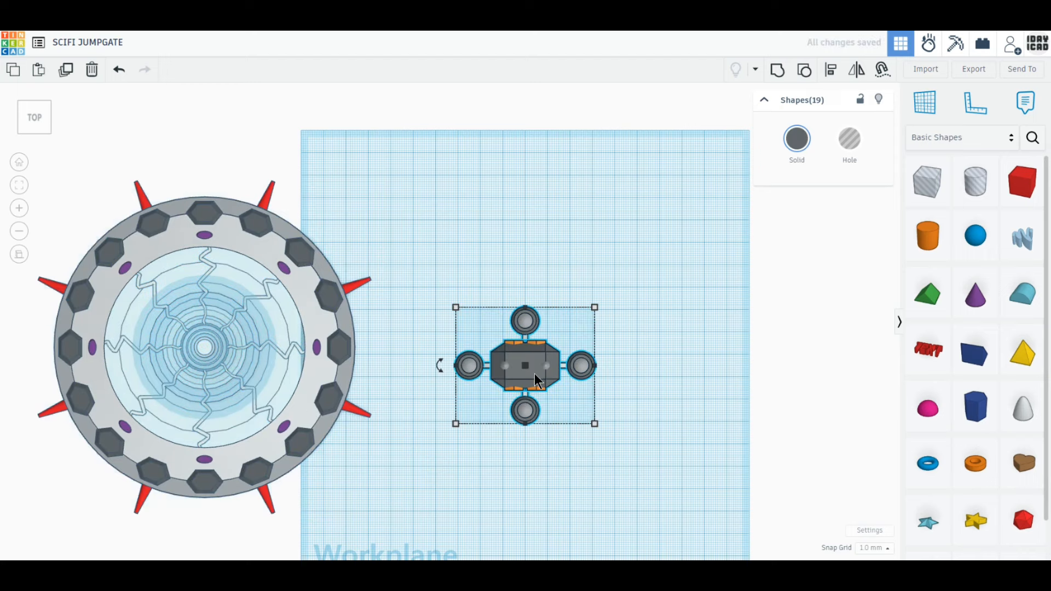
left_click_drag(534, 372, 534, 349)
middle_click_drag(648, 459, 642, 423)
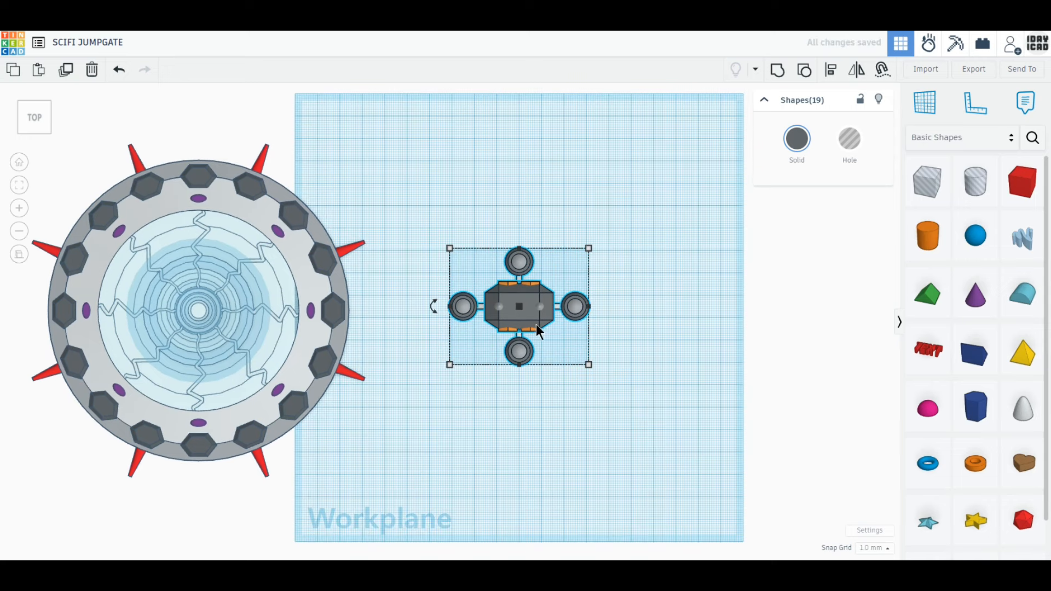
left_click_drag(534, 328, 535, 333)
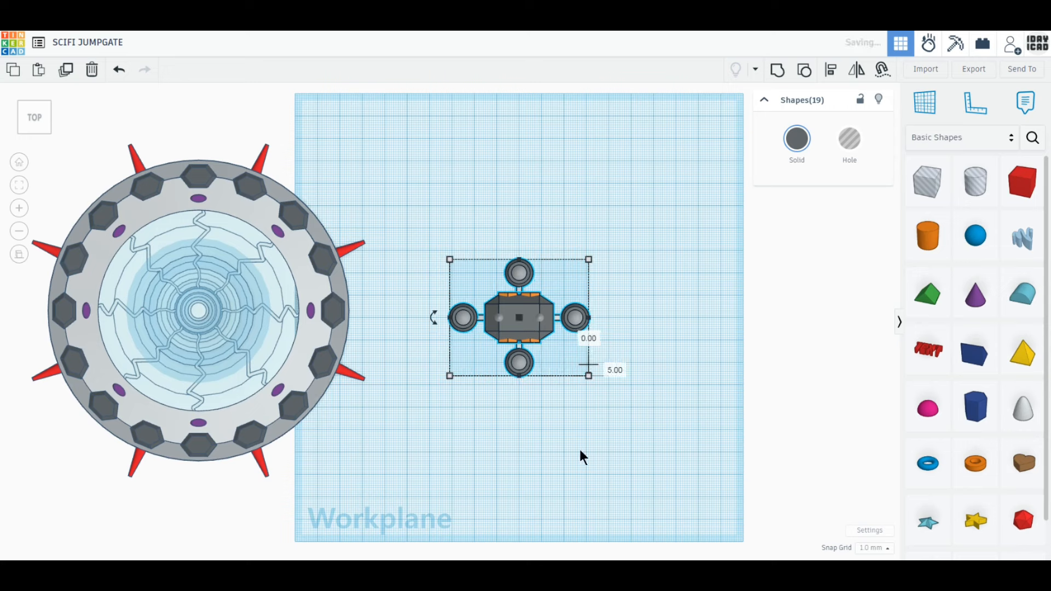
Step: Select the whole jumpgate, move it onto the workplane and nudge it until centred beneath the ship
left_click_drag(397, 455, 51, 162)
left_click_drag(243, 348, 621, 371)
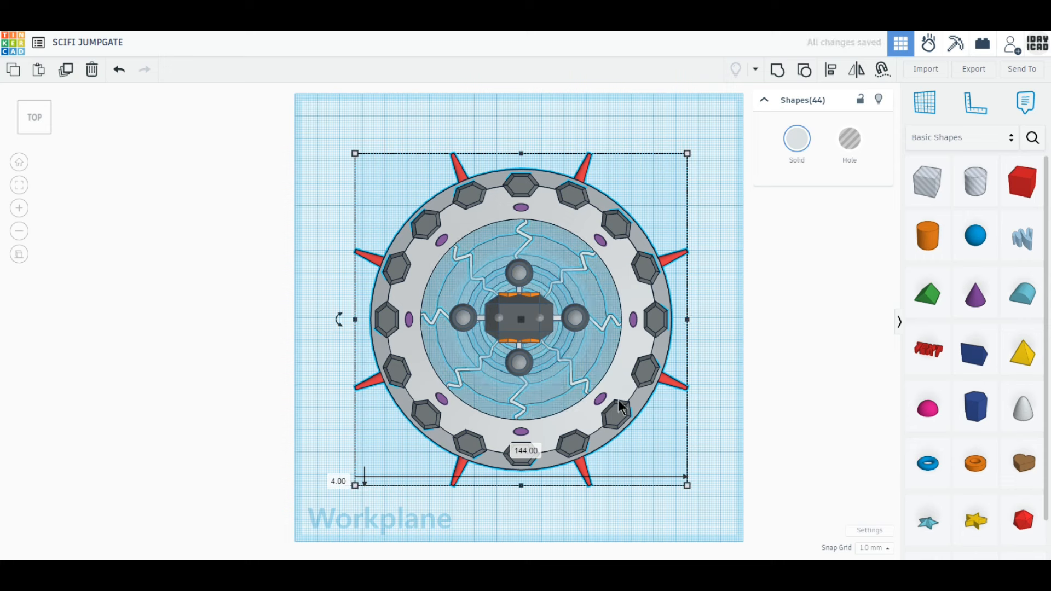
key("Left")
key("Up")
key("Up")
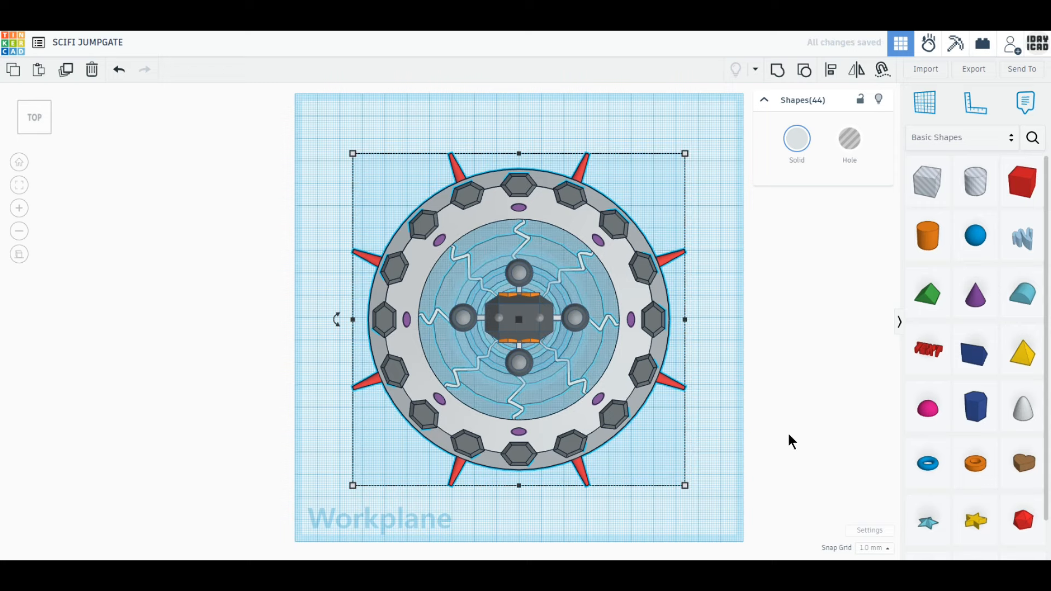
Step: Select only the ship and raise it further to widen the gap above the jumpgate
right_click_drag(788, 438, 703, 356)
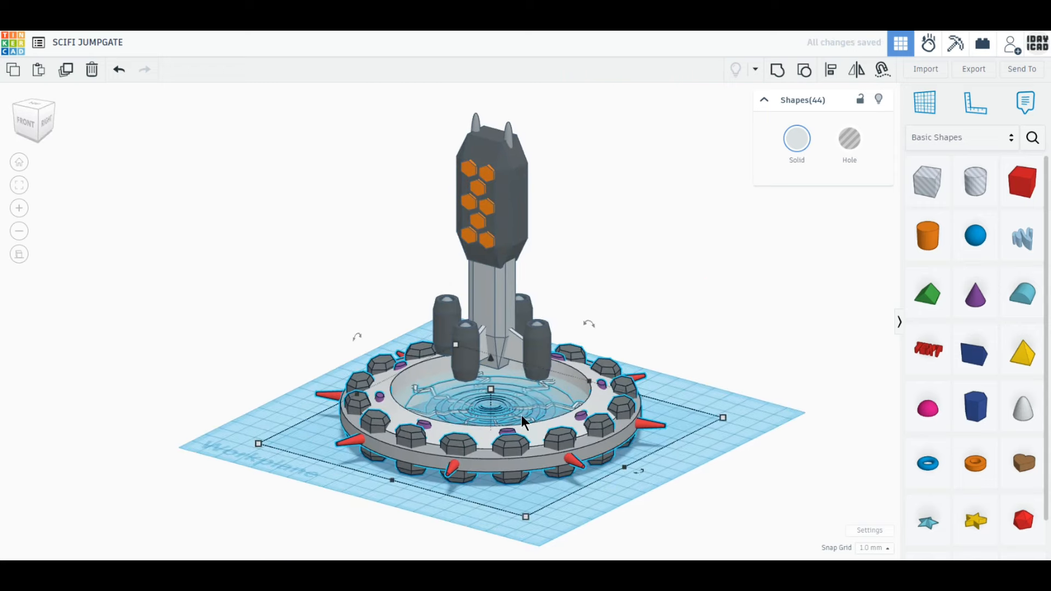
scroll(520, 414, "down", 3)
left_click(31, 125)
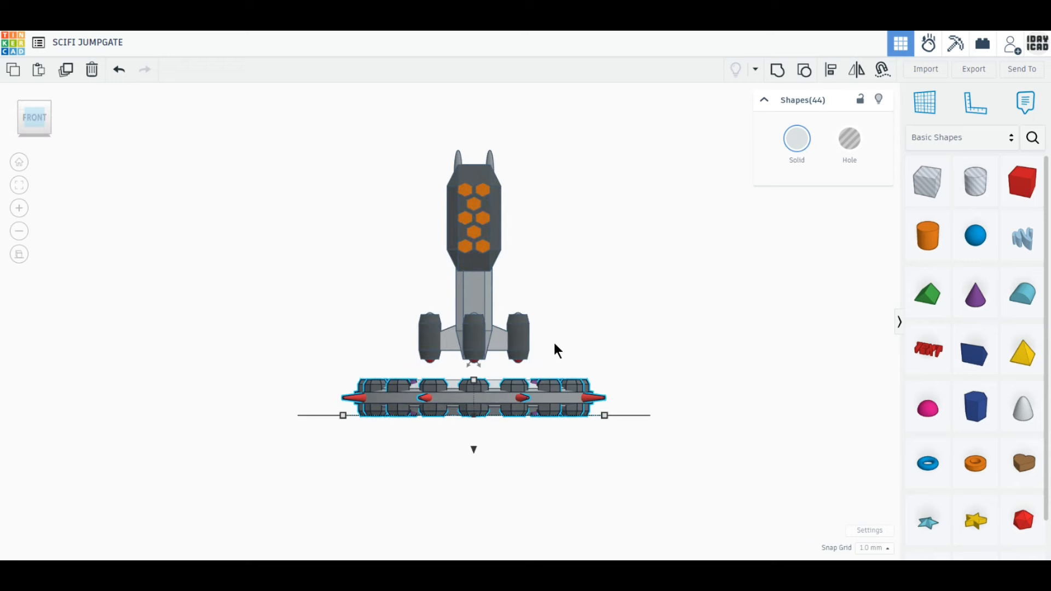
left_click_drag(362, 146, 370, 151)
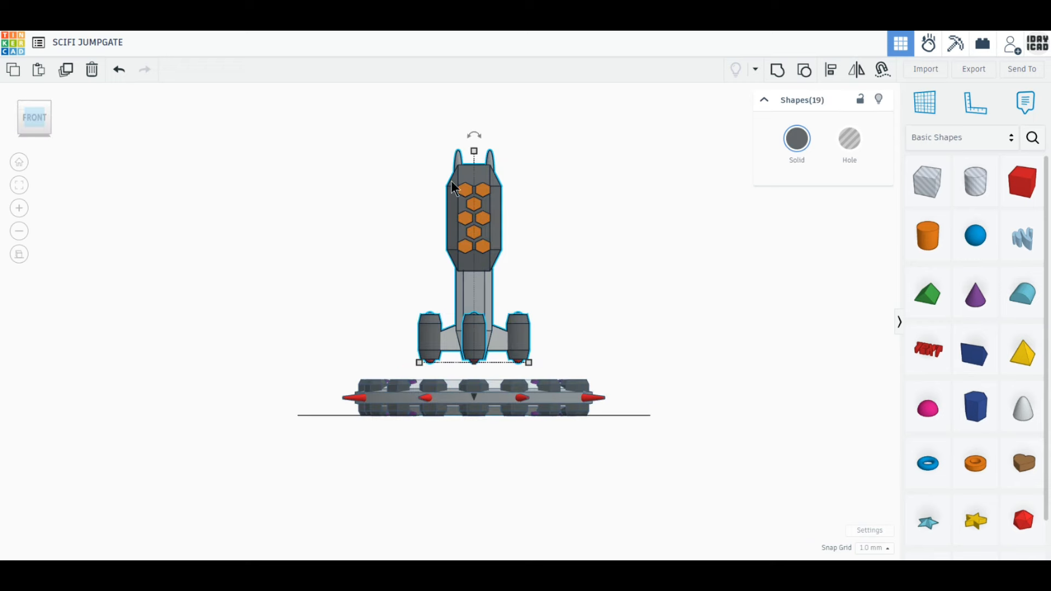
left_click_drag(473, 395, 473, 380)
left_click(101, 199)
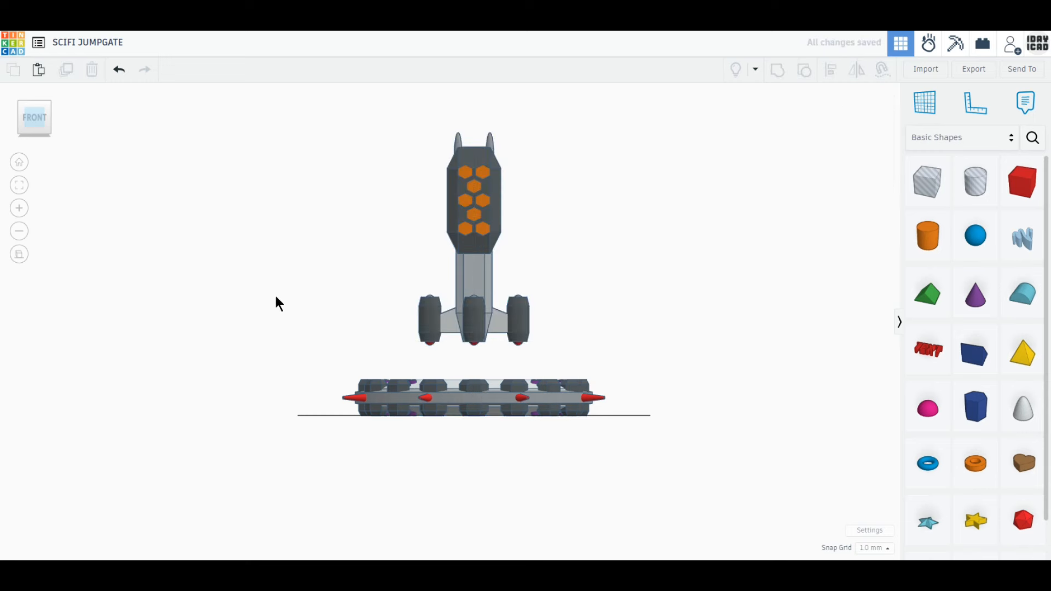
Step: Select ship and jumpgate together, tip them forward so the gate stands upright, and rotate them 45° about the vertical axis
right_click_drag(274, 300, 278, 217)
left_click_drag(294, 101, 663, 480)
right_click_drag(663, 481, 383, 281)
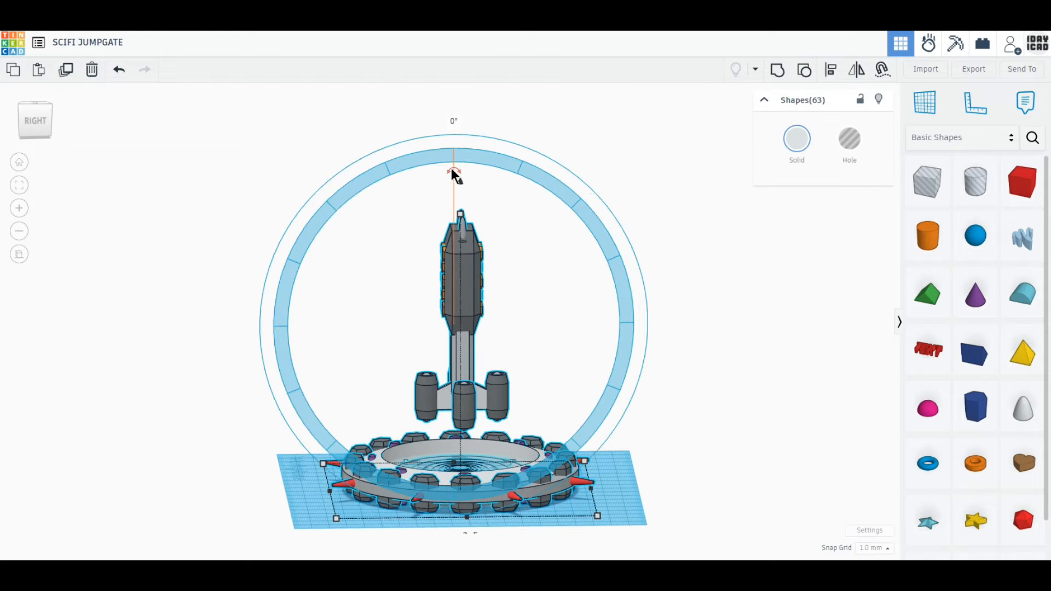
left_click_drag(452, 171, 329, 270)
right_click_drag(203, 373, 504, 536)
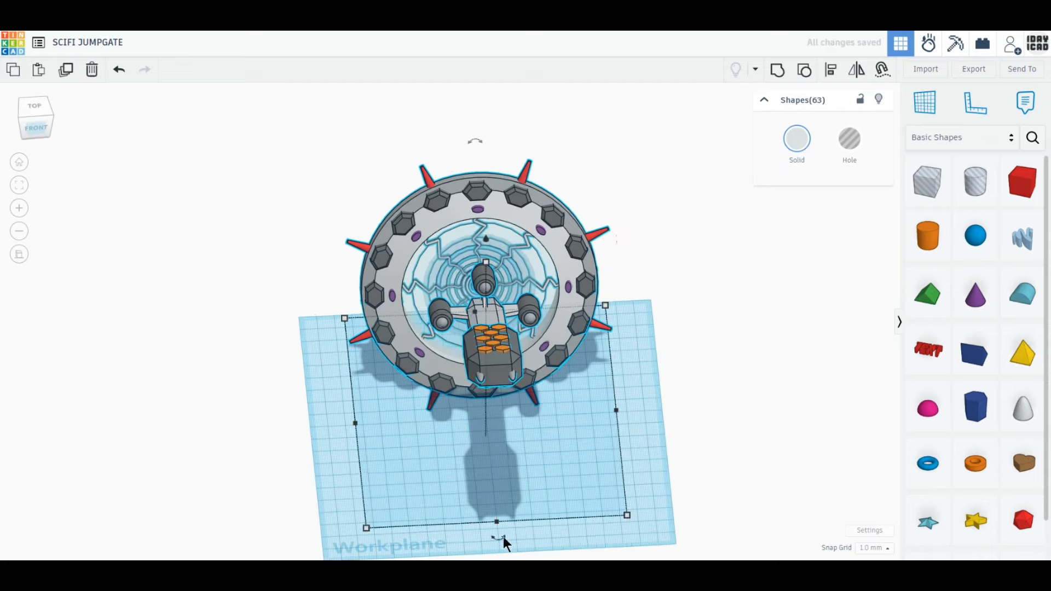
left_click_drag(503, 540, 387, 478)
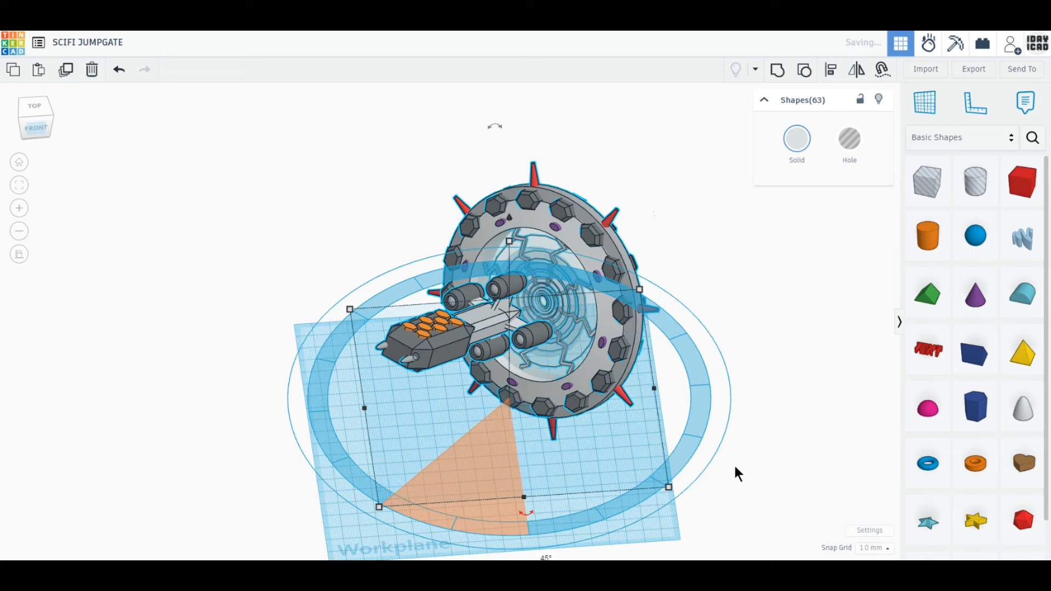
Step: Switch to perspective view and frame the ship and jumpgate from the home viewpoint
left_click(19, 254)
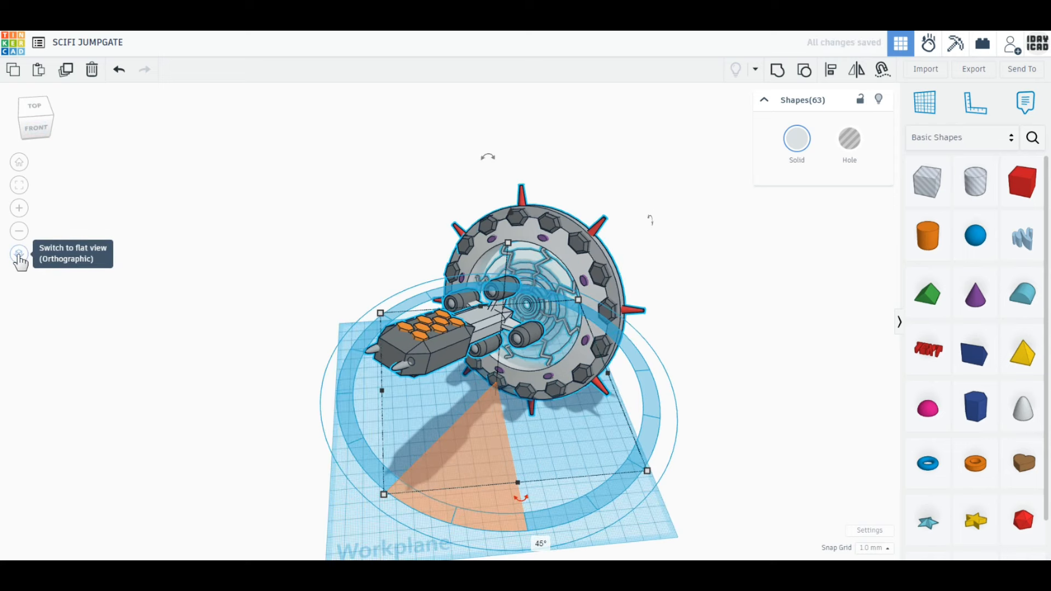
left_click(19, 164)
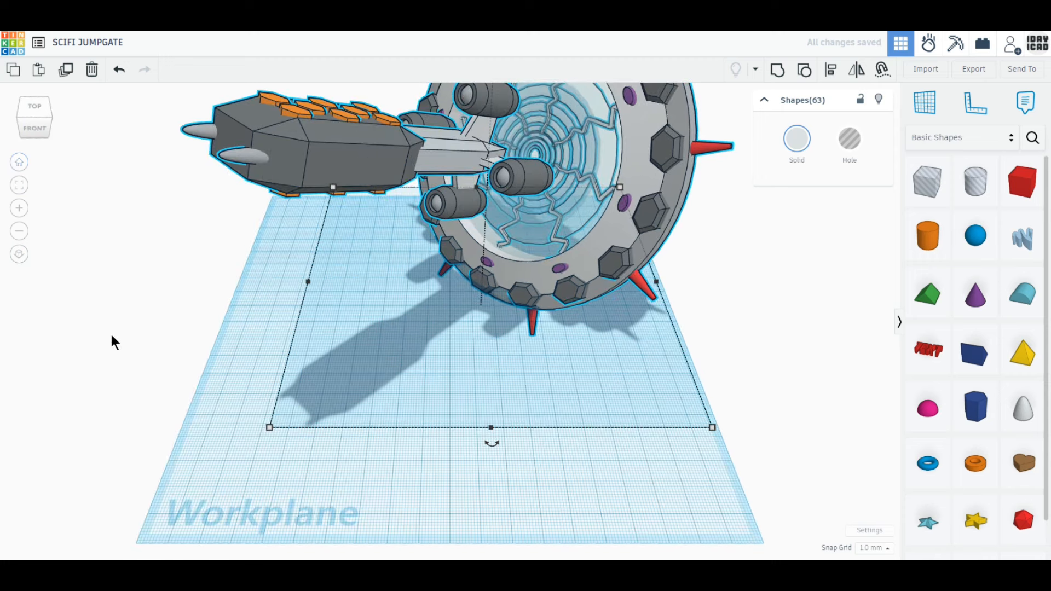
middle_click_drag(413, 359, 392, 445)
scroll(392, 445, "down", 1)
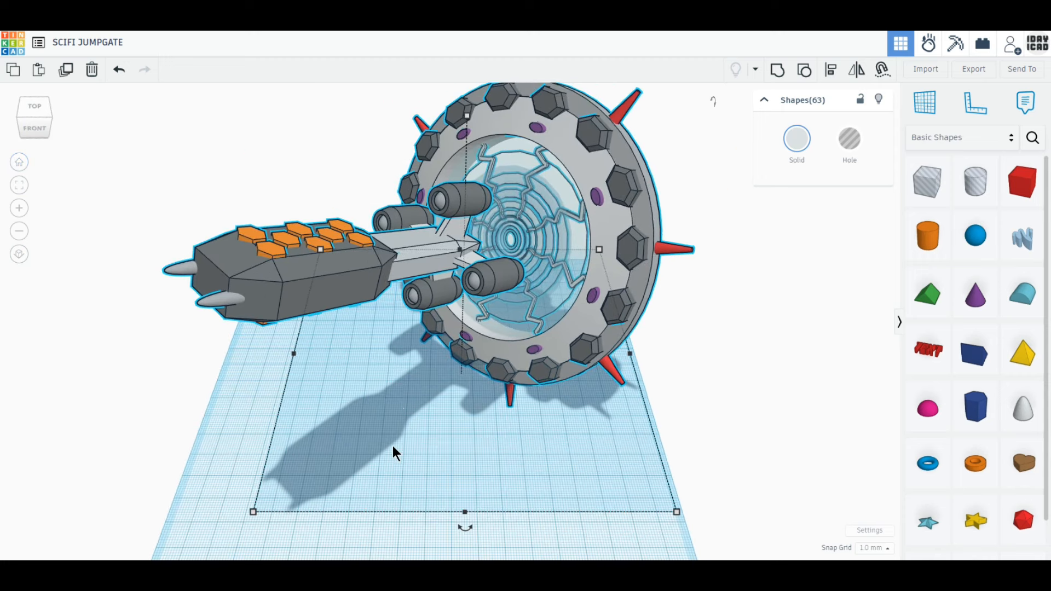
Step: Raise the selected ship and jumpgate to 20 mm above the workplane and nudge them sideways until centred over it
scroll(391, 398, "down", 3)
middle_click_drag(381, 377, 396, 435)
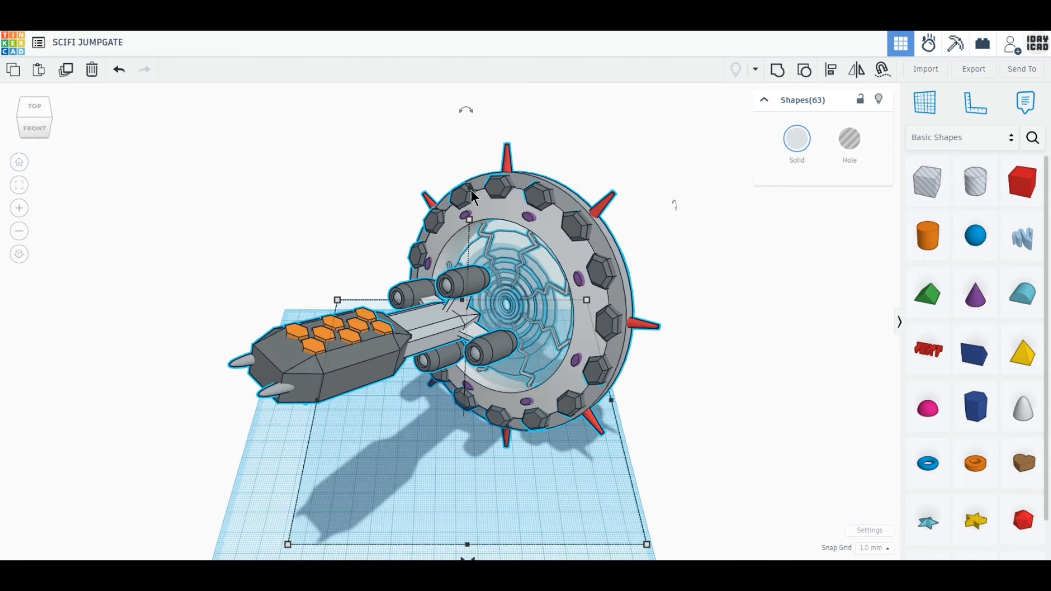
left_click_drag(471, 189, 473, 103)
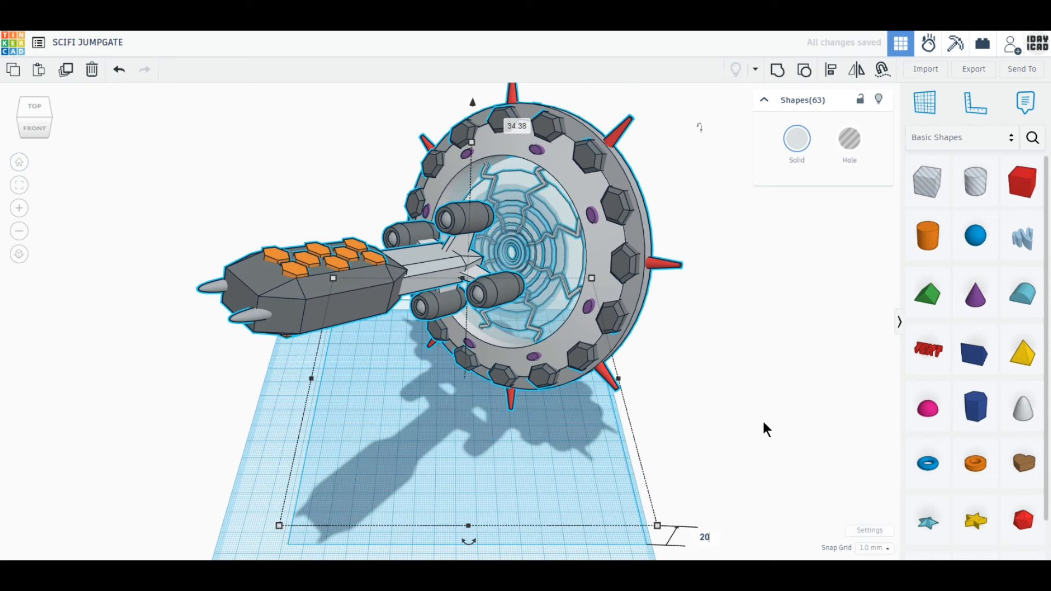
key("ctrl+Up")
middle_click_drag(517, 459, 550, 508)
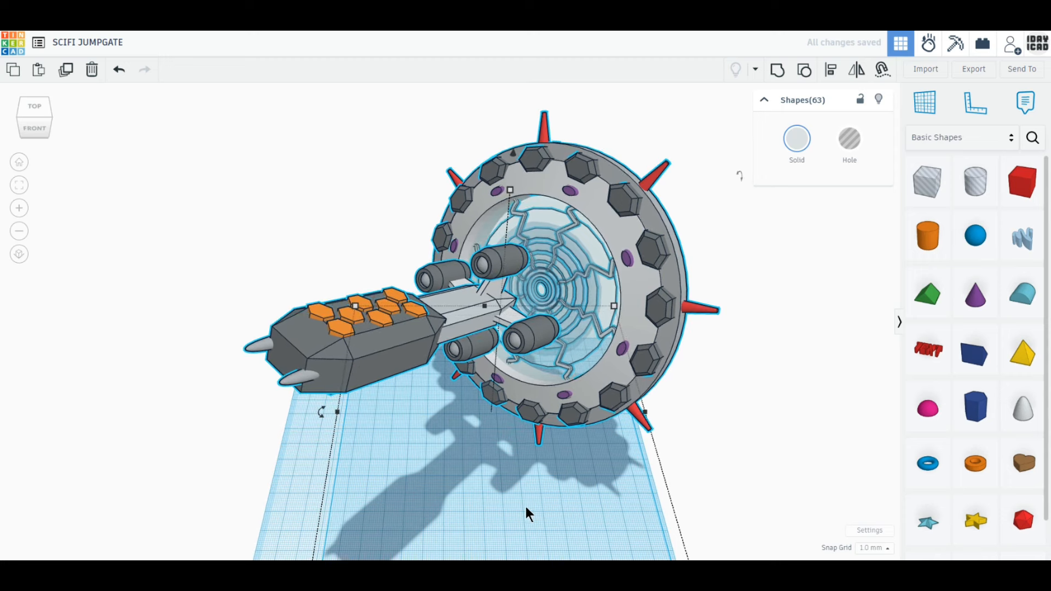
key("shift+Left")
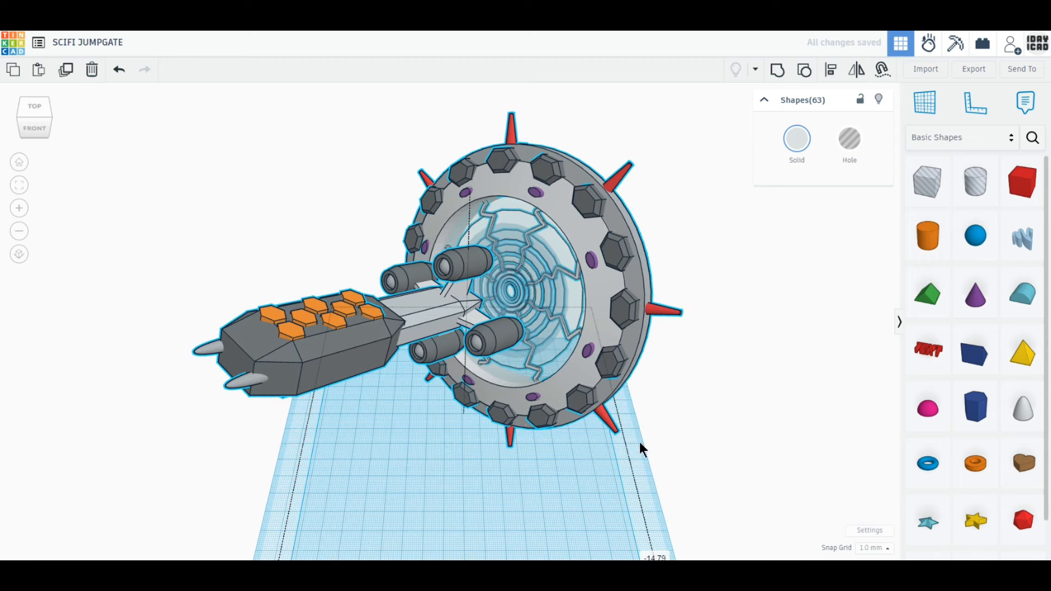
left_click(776, 460)
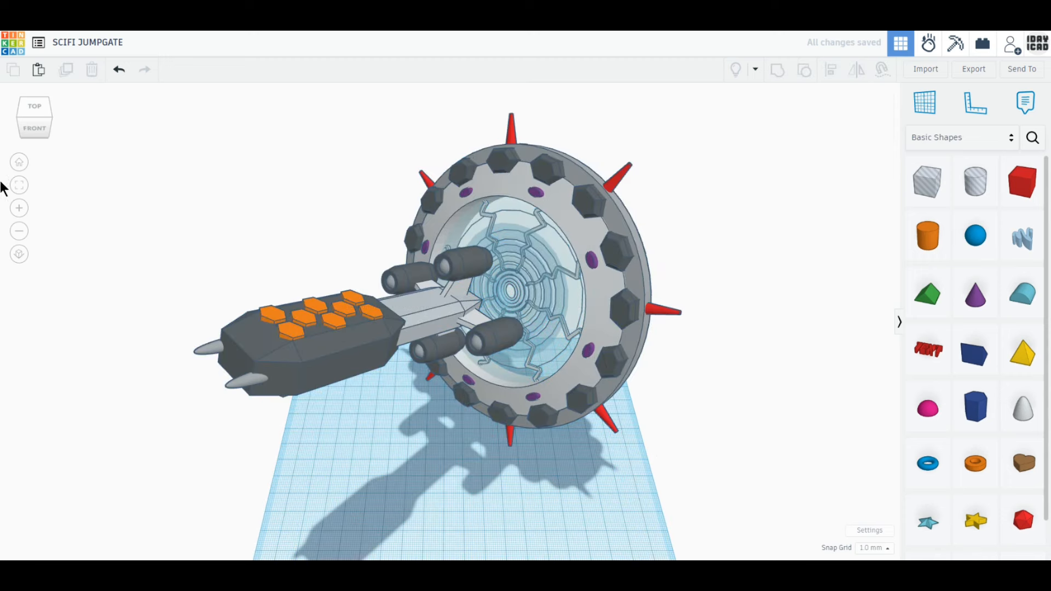
Step: Select the whole ship and jumpgate and move them about 47 mm towards the front of the workplane and 3 mm sideways
left_click(19, 162)
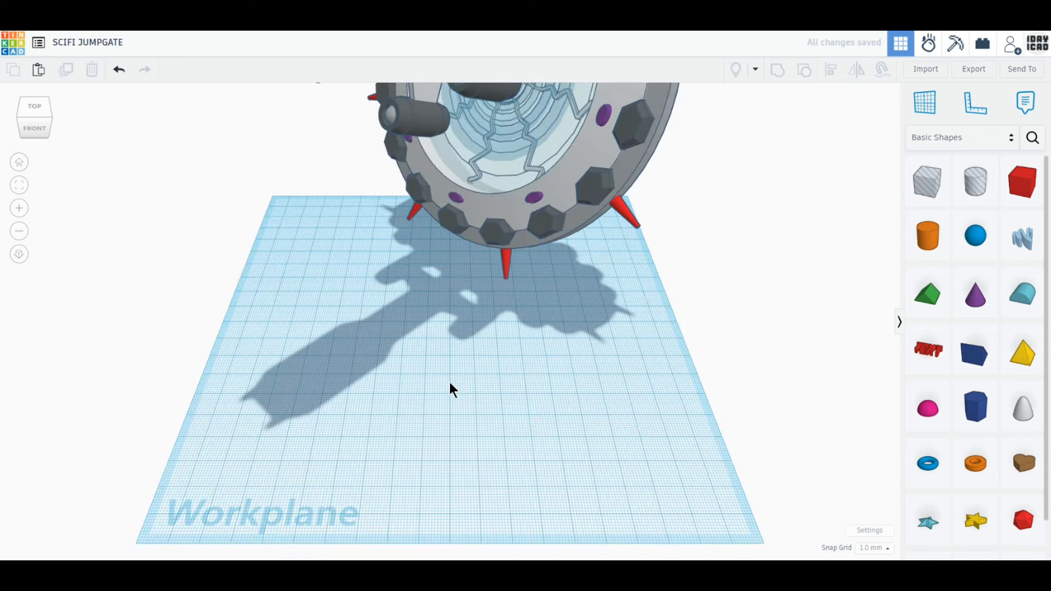
right_click_drag(448, 382, 451, 350)
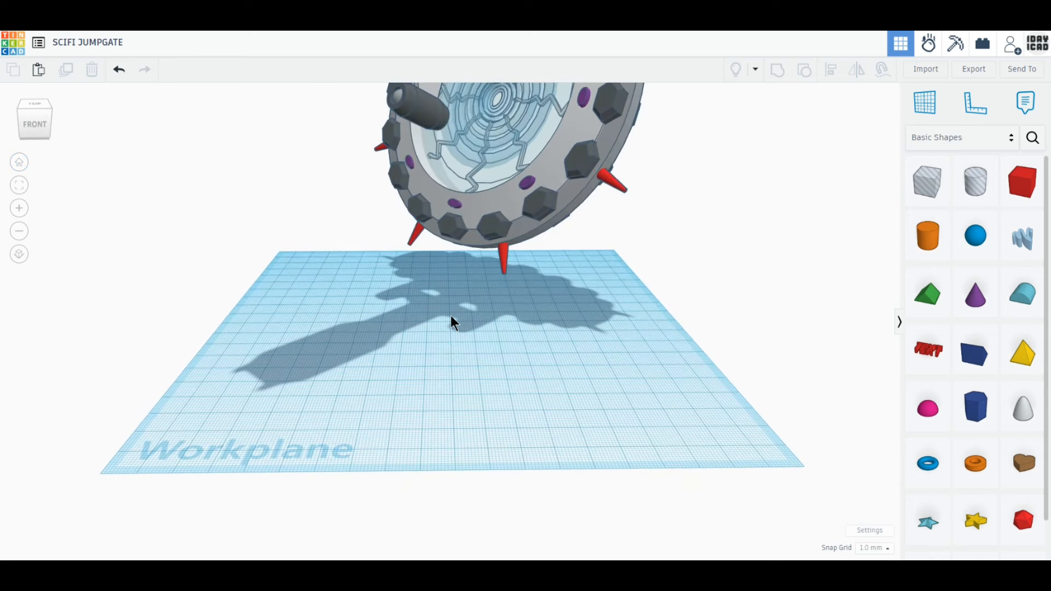
middle_click_drag(450, 315, 457, 478)
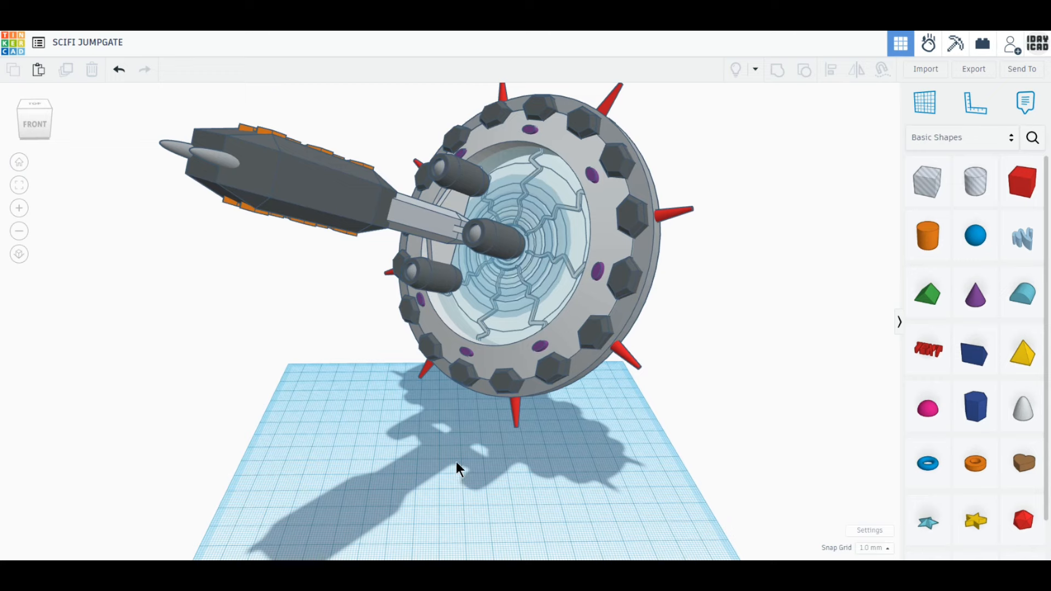
right_click_drag(455, 475, 456, 462)
middle_click_drag(455, 461, 454, 503)
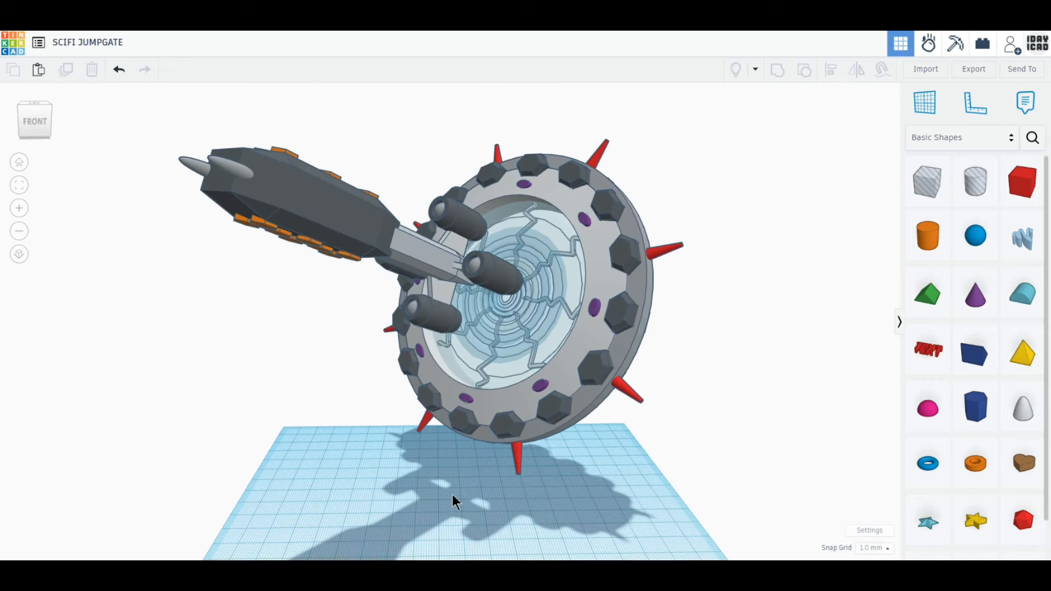
left_click(19, 163)
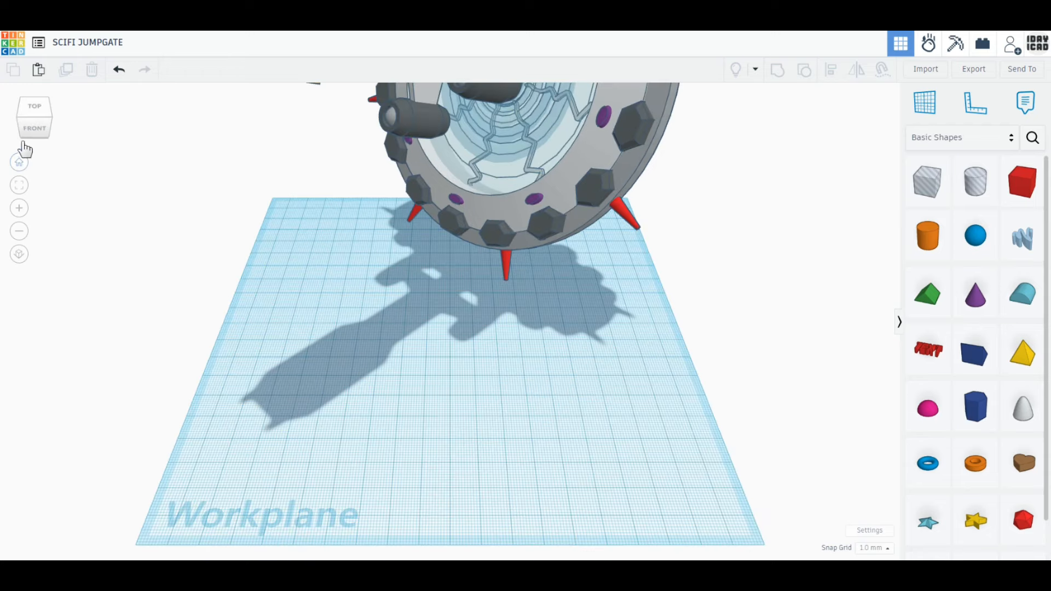
left_click(19, 185)
left_click_drag(253, 130, 612, 471)
left_click_drag(531, 368, 513, 402)
left_click(19, 186)
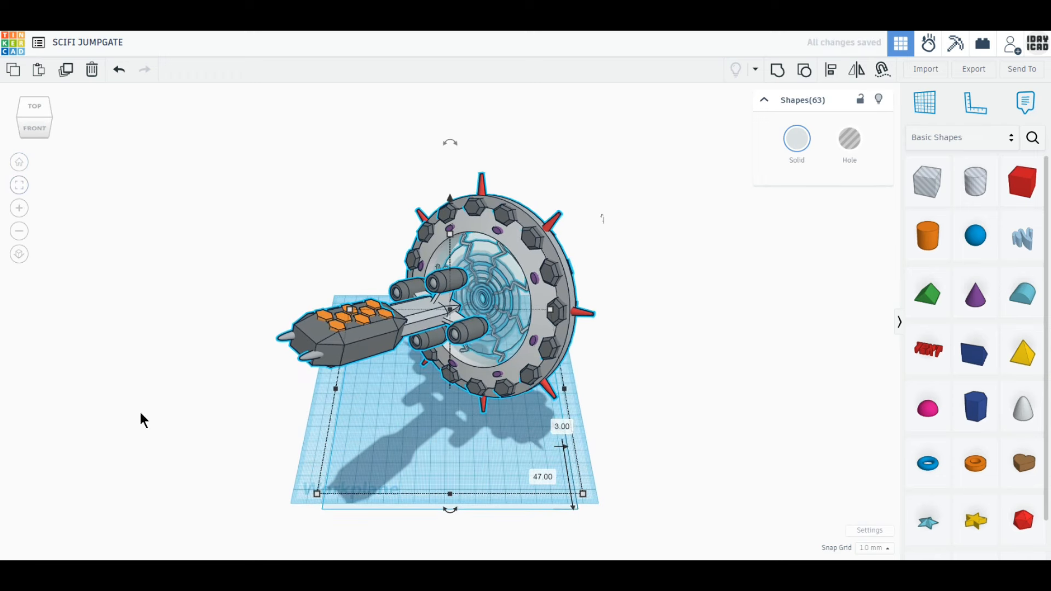
left_click(404, 385)
Step: Examine the ship and jumpgate arrangement up close from a low viewpoint, looking up at the ship's underside
scroll(445, 356, "up", 3)
scroll(444, 353, "up", 3)
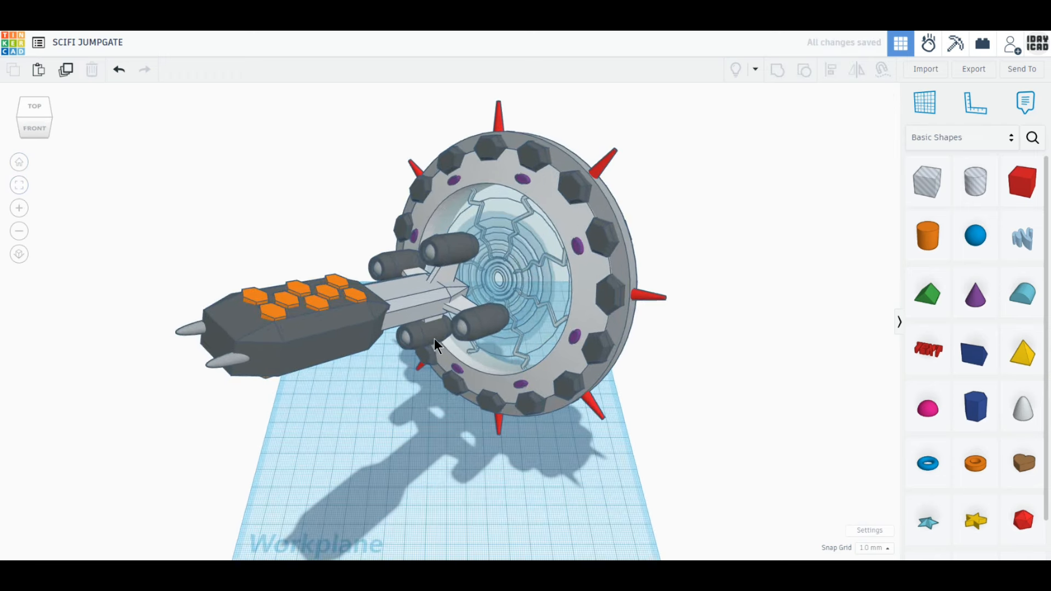
middle_click_drag(424, 327, 452, 382)
right_click_drag(452, 382, 457, 338)
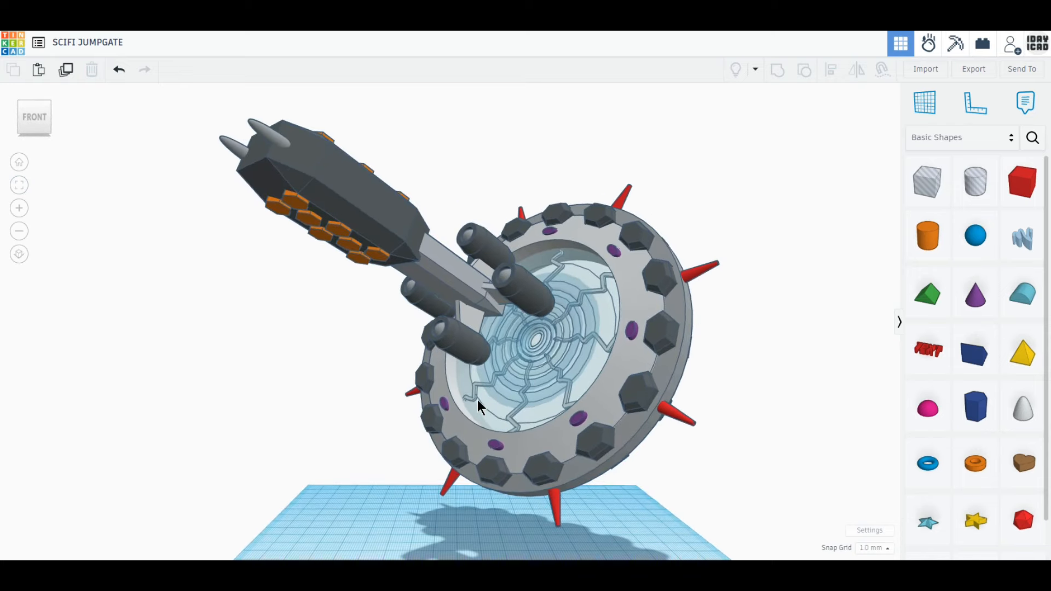
right_click_drag(478, 401, 488, 450)
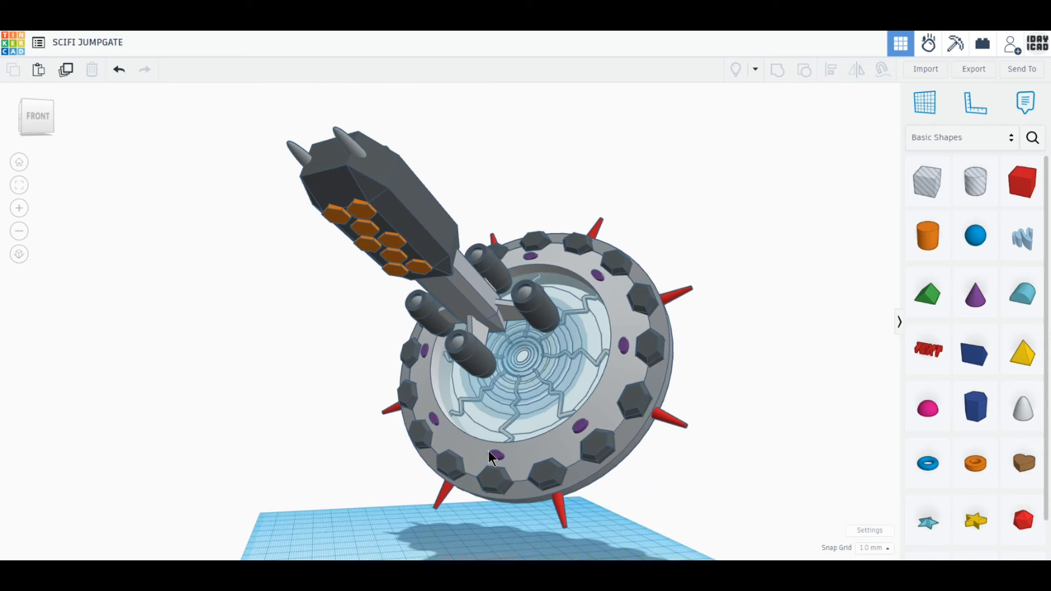
middle_click_drag(488, 451, 486, 443)
scroll(460, 451, "up", 1)
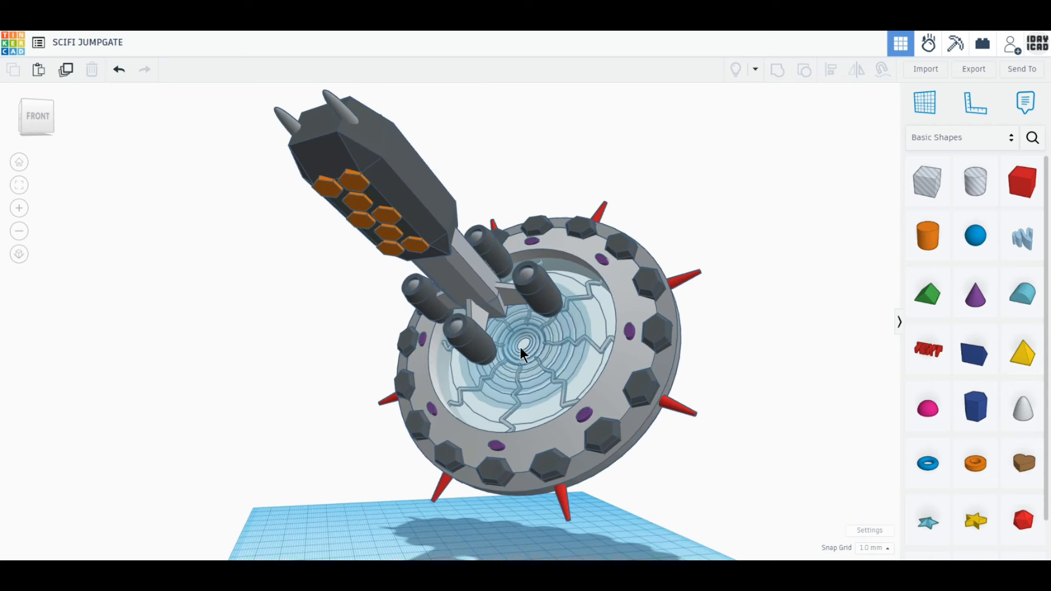
middle_click_drag(520, 346, 521, 356)
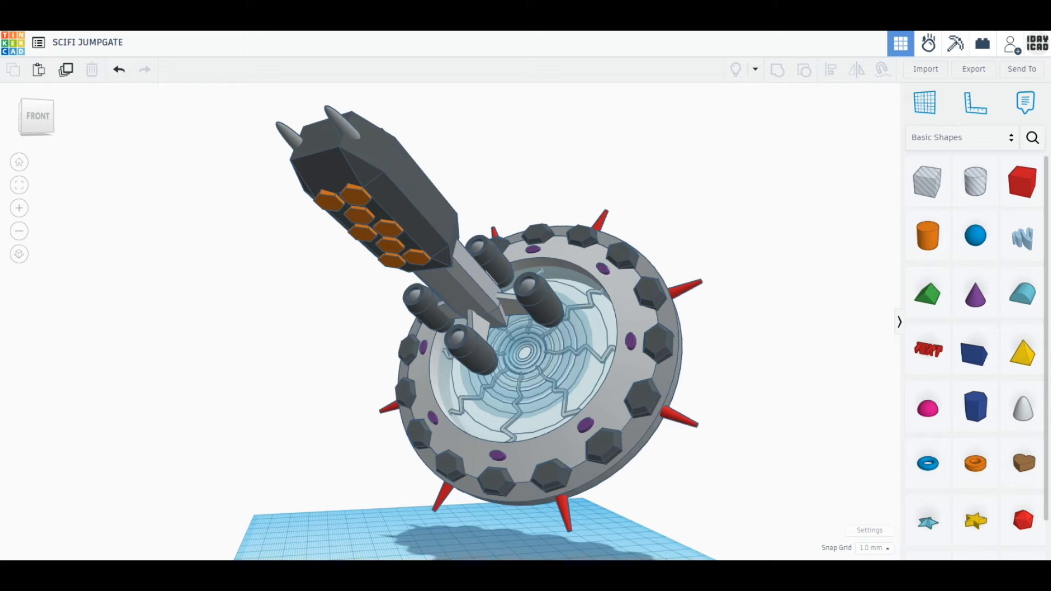